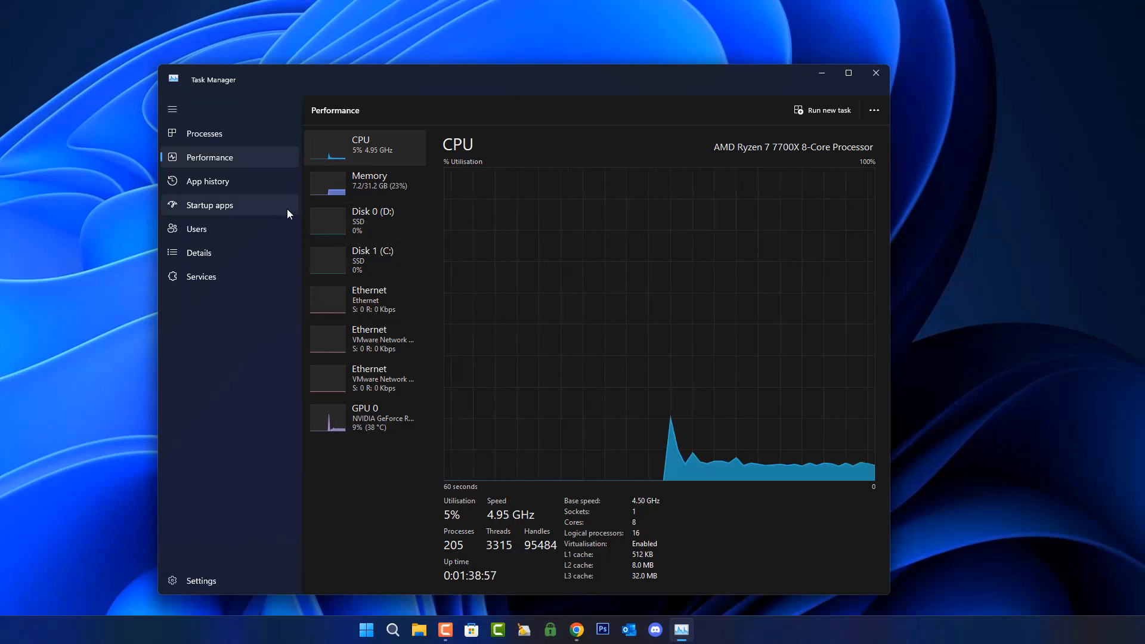
- Check the Memory and CPU performance graphs and the list of startup apps in Task Manager, closing it when finished
{"action": "left_click", "coordinate": [381, 190]}
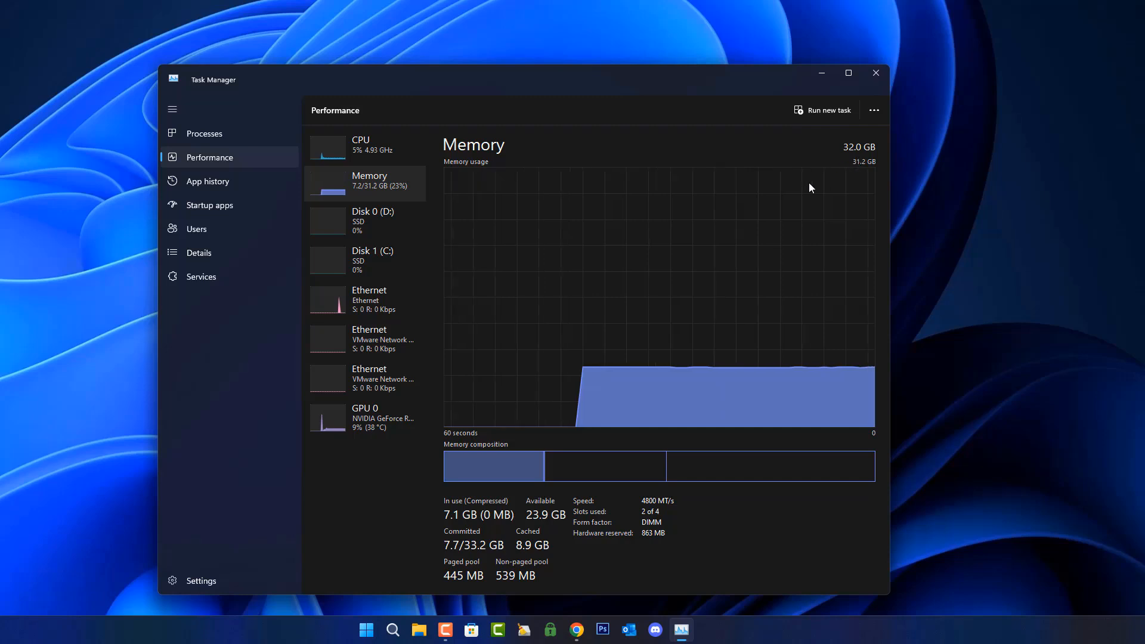
{"action": "left_click", "coordinate": [372, 156]}
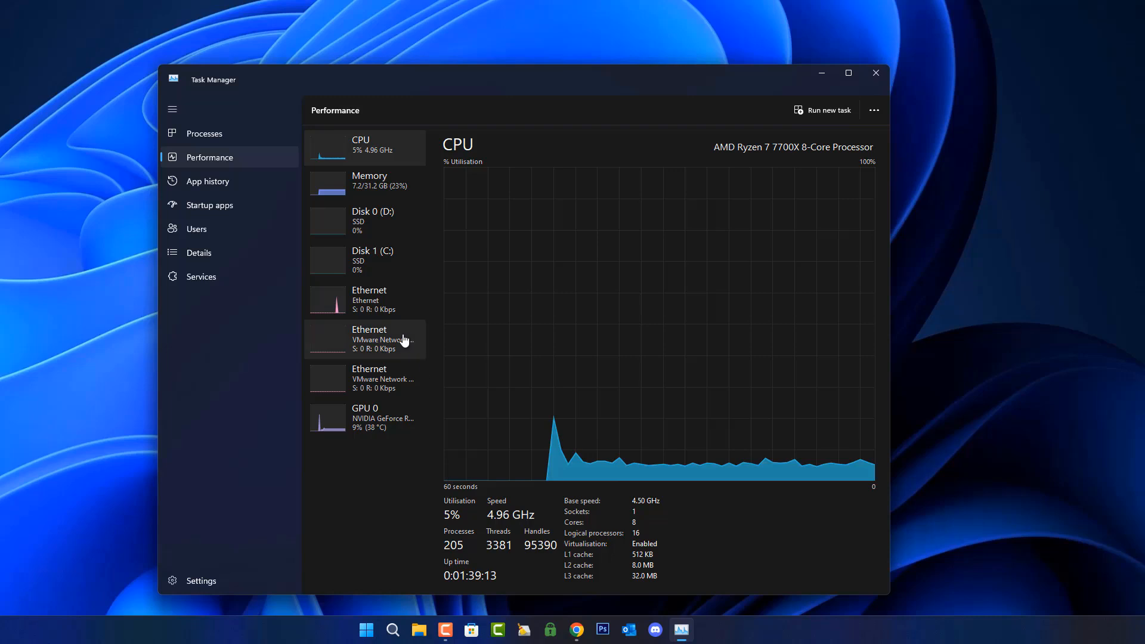
{"action": "left_click", "coordinate": [202, 209]}
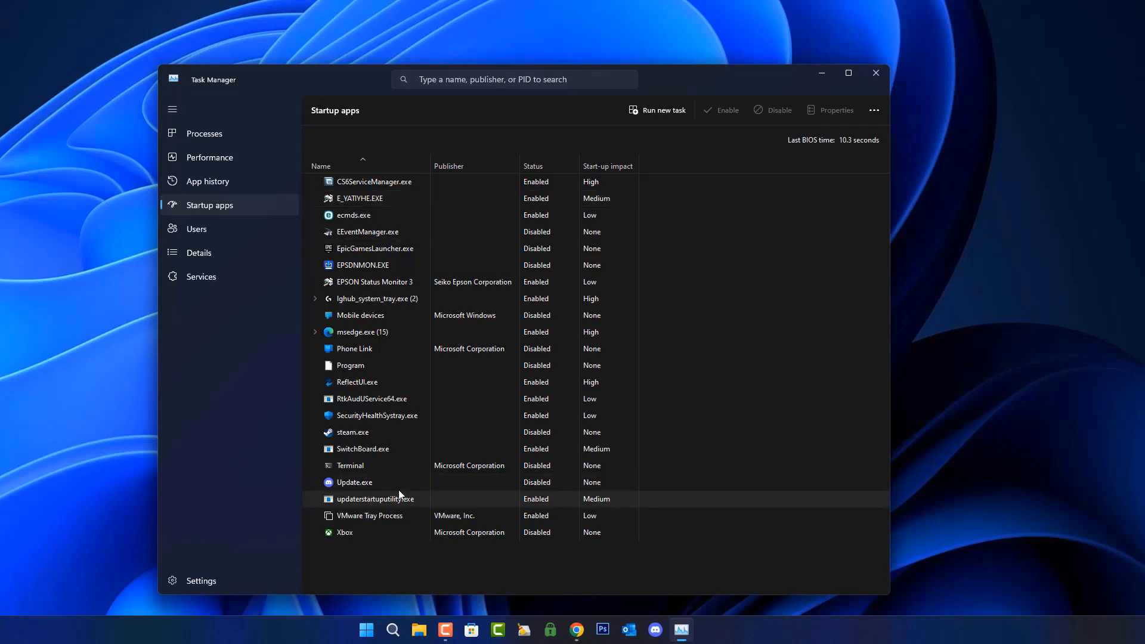
{"action": "left_click", "coordinate": [879, 74]}
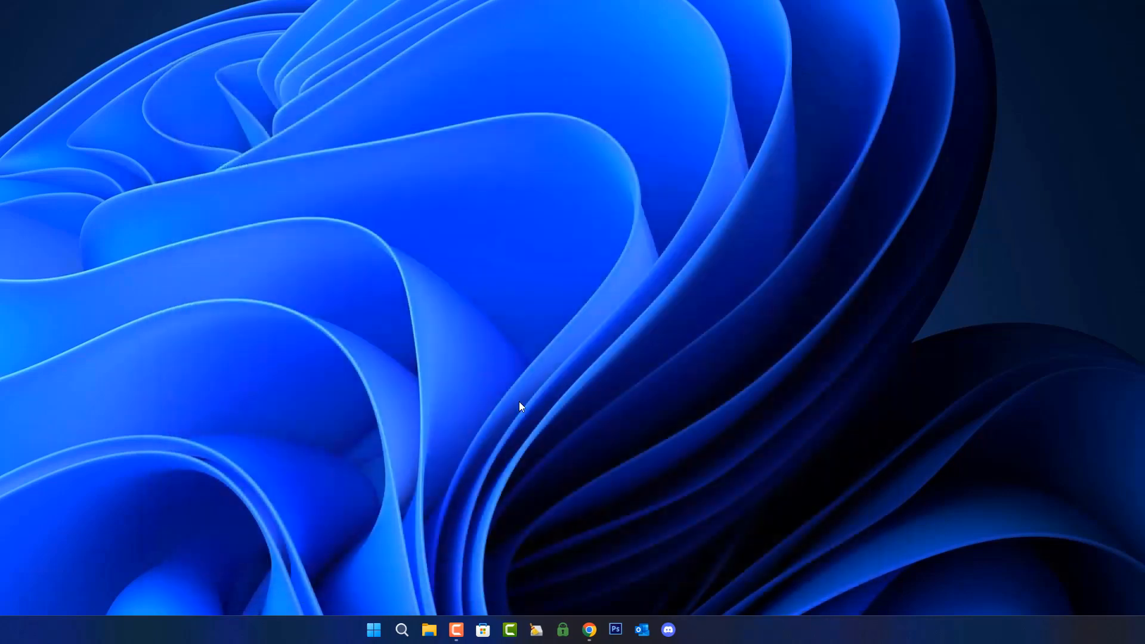
- Open the Startup apps page in Windows Settings and sort the apps by Start-up impact
{"action": "left_click", "coordinate": [380, 631]}
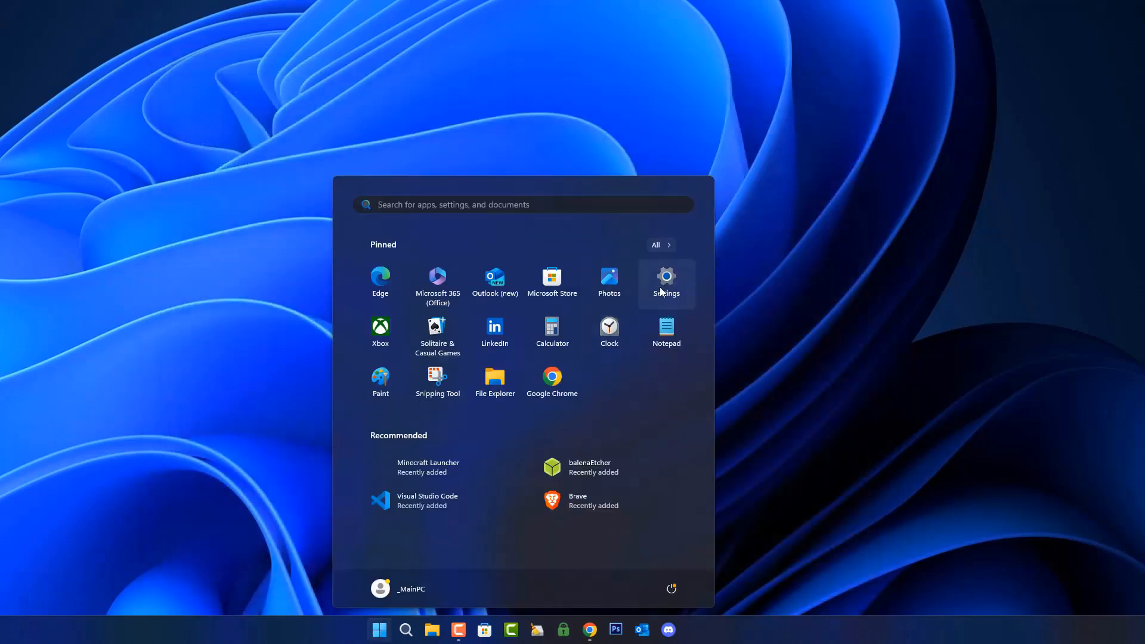
{"action": "left_click", "coordinate": [672, 284]}
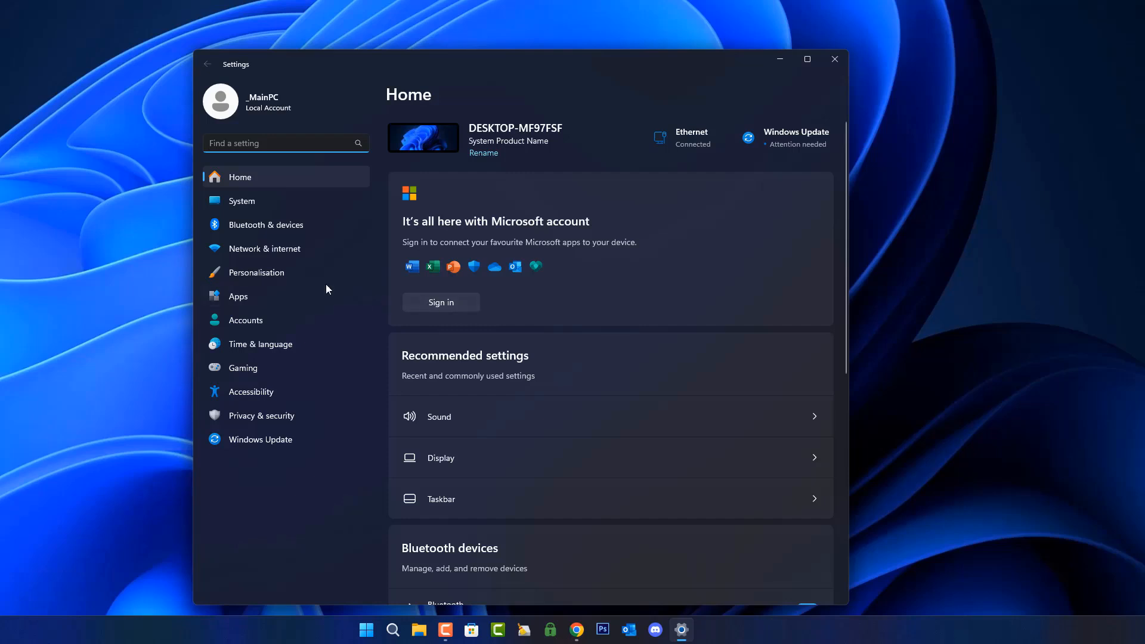
{"action": "left_click", "coordinate": [256, 297]}
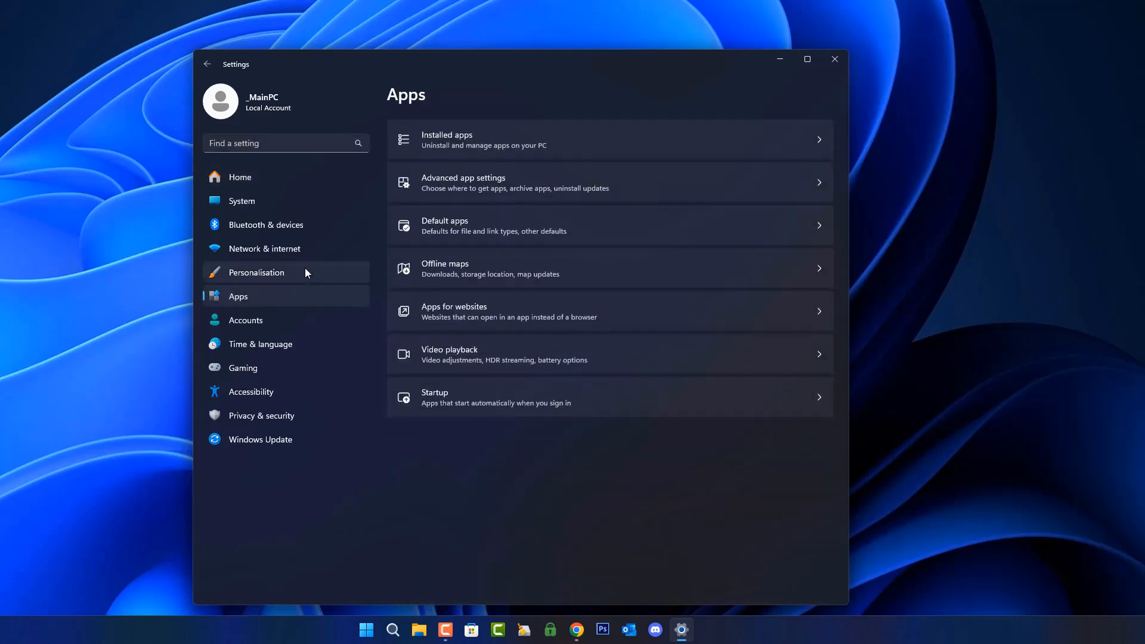
{"action": "left_click", "coordinate": [512, 393]}
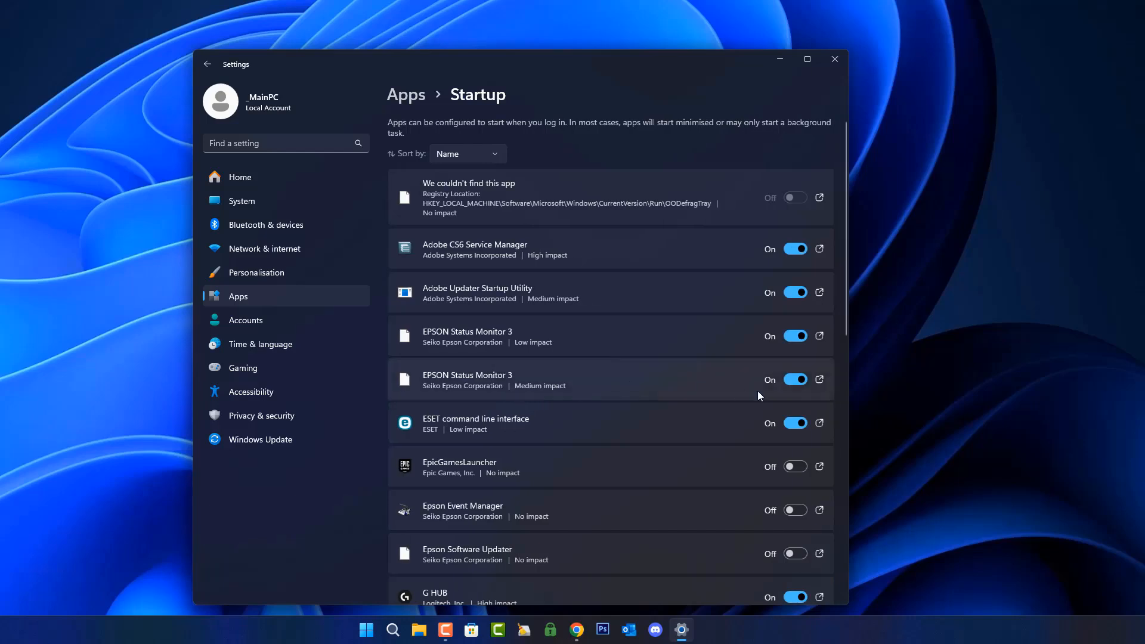
{"action": "left_click", "coordinate": [497, 154]}
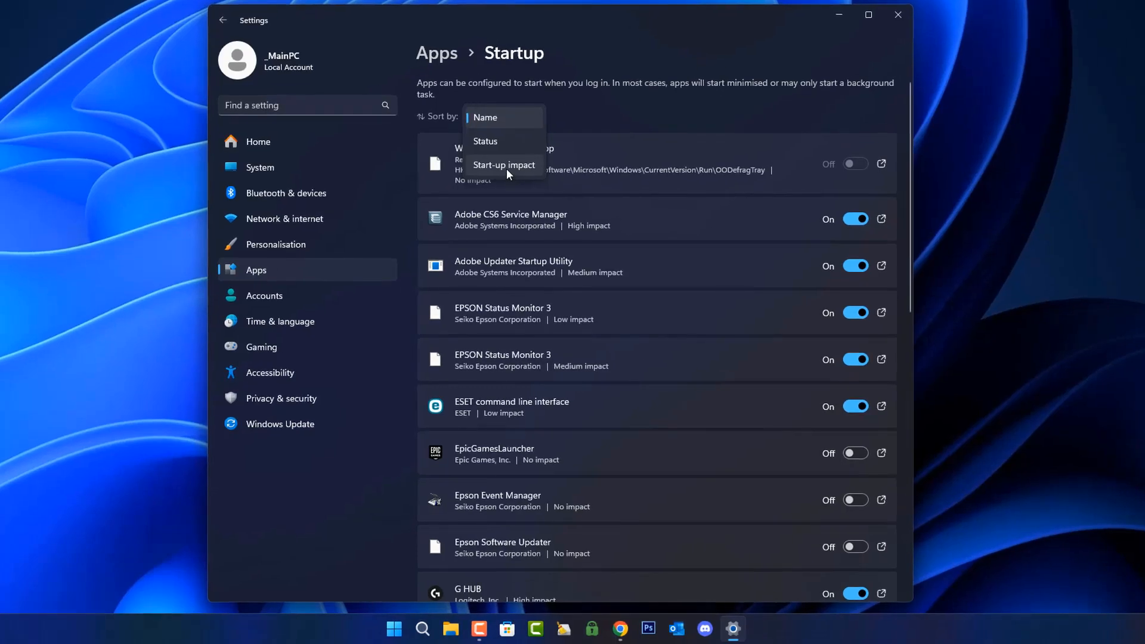
{"action": "left_click", "coordinate": [506, 168]}
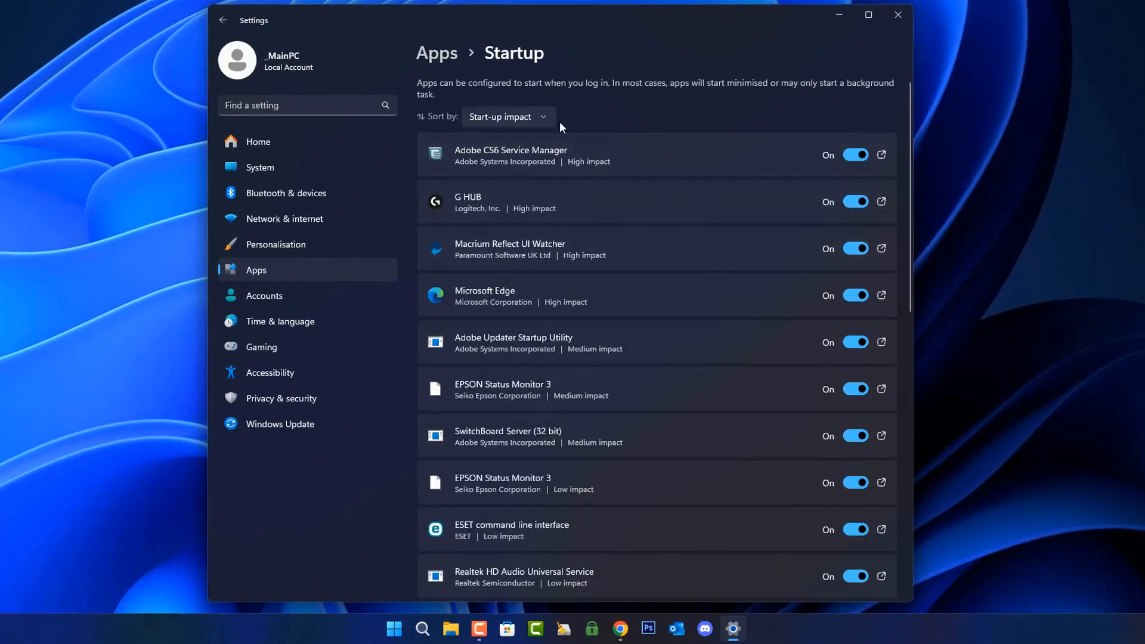
- Turn off startup for Adobe CS6 Service Manager, Macrium Reflect UI Watcher, Microsoft Edge, Adobe Updater Startup Utility, the medium-impact EPSON Status Monitor 3 and SwitchBoard Server
{"action": "left_click", "coordinate": [859, 157]}
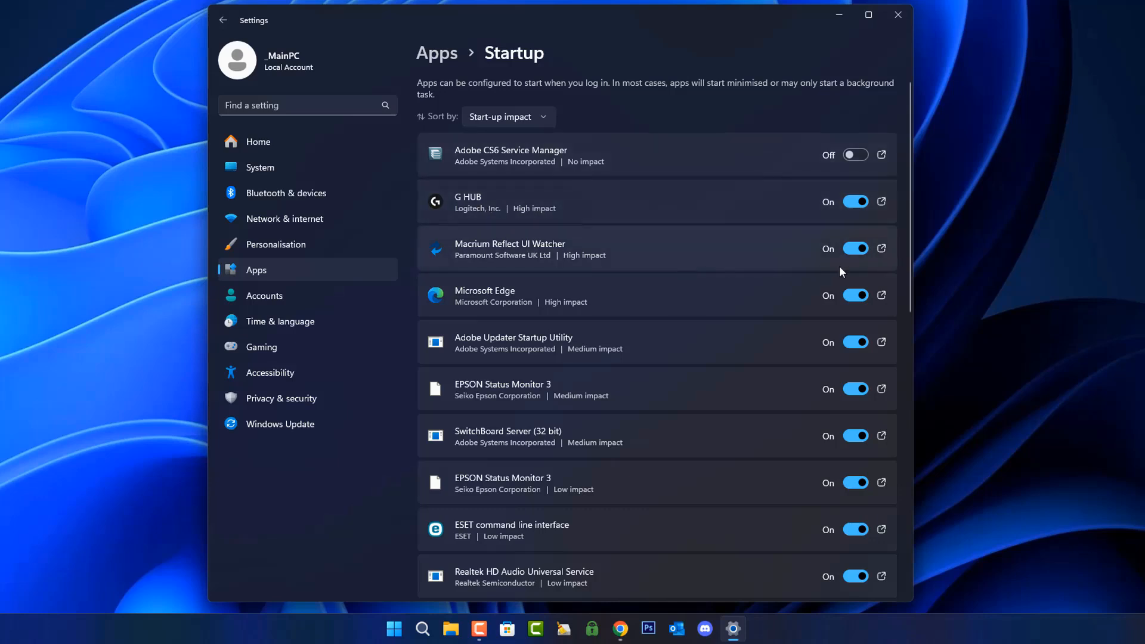
{"action": "left_click", "coordinate": [856, 249]}
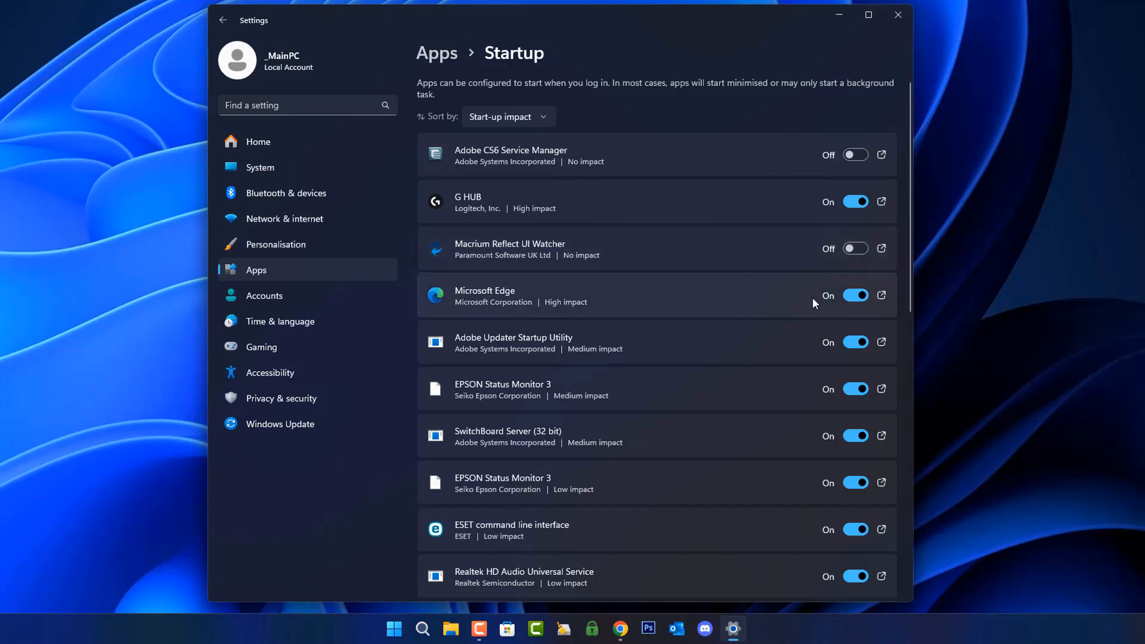
{"action": "left_click", "coordinate": [862, 298]}
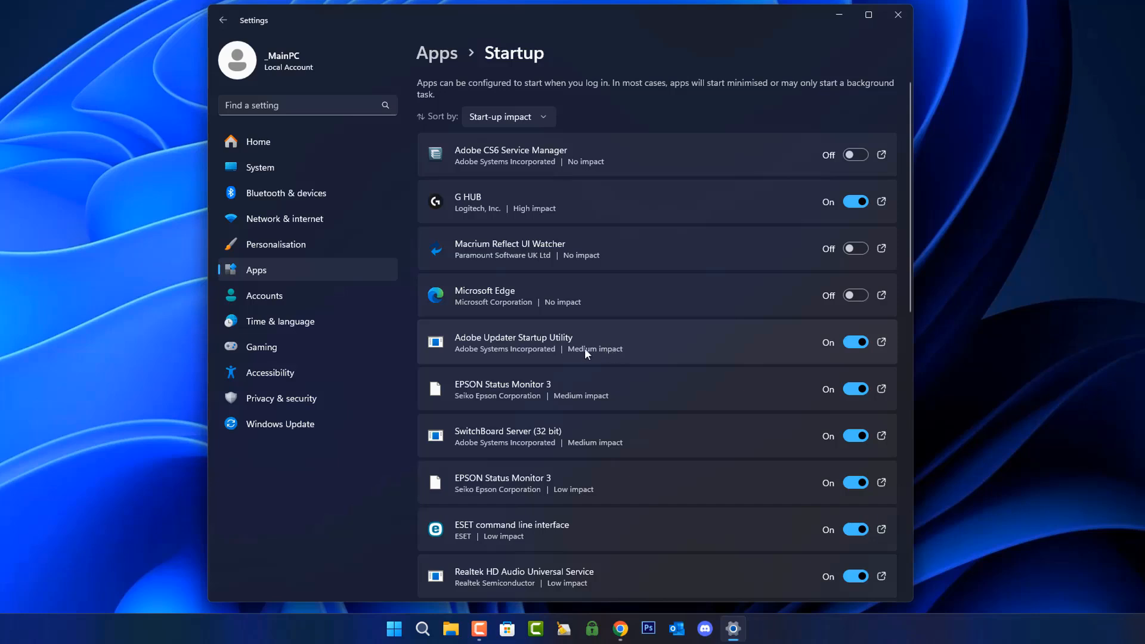
{"action": "left_click", "coordinate": [858, 342]}
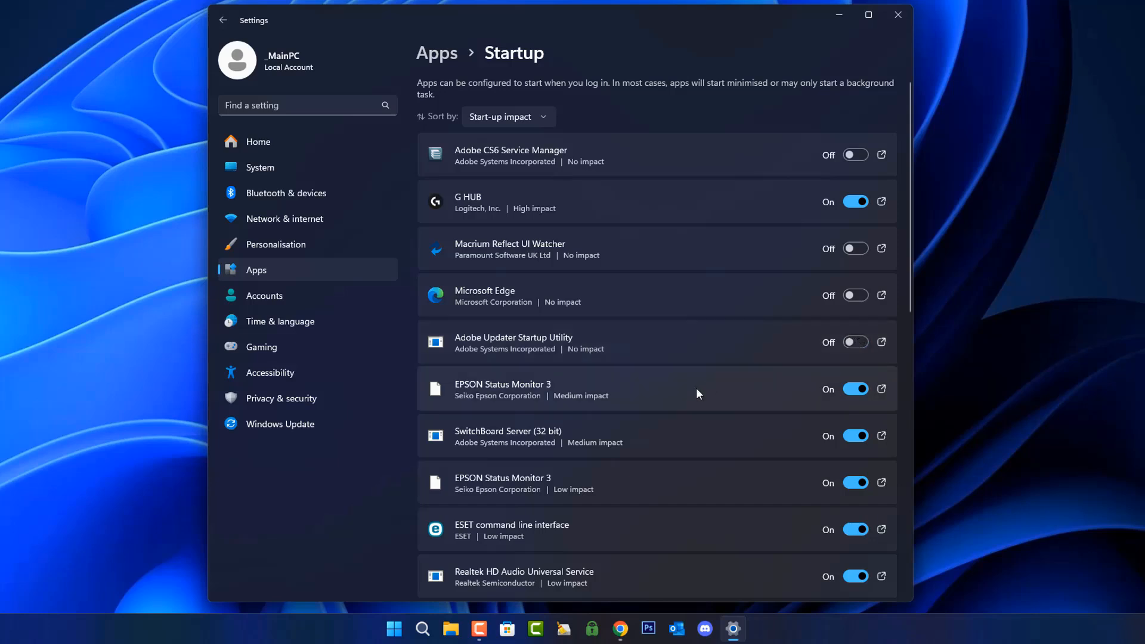
{"action": "left_click", "coordinate": [854, 389]}
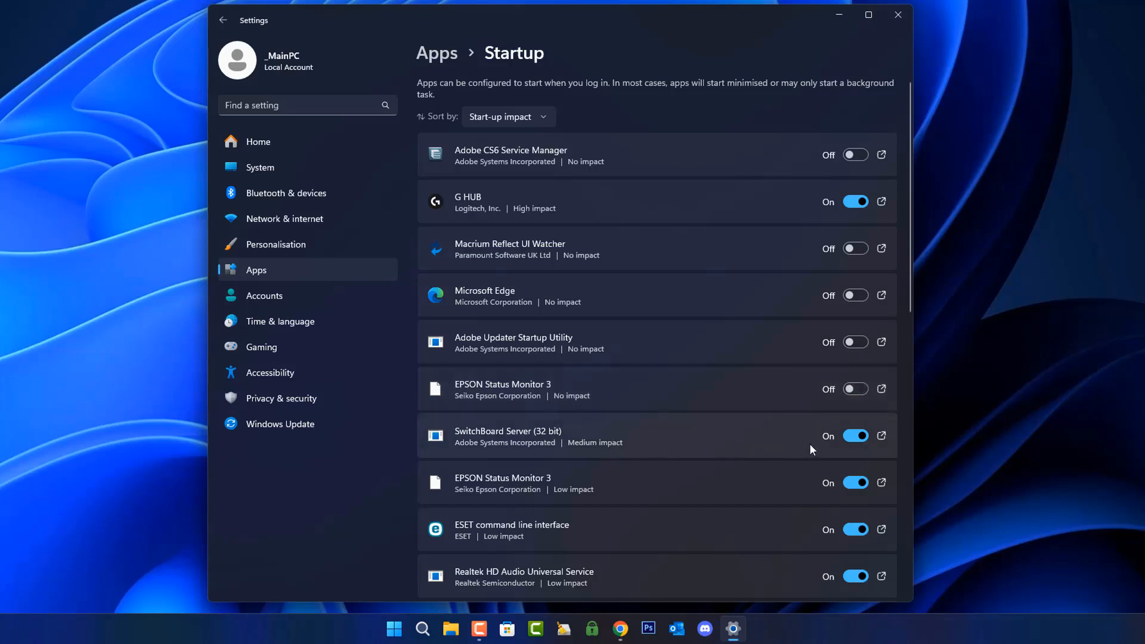
{"action": "left_click", "coordinate": [862, 439]}
- Turn off startup for the low-impact EPSON Status Monitor 3, VMware Tray Process and Windows Security notification icon, and close Settings
{"action": "scroll", "coordinate": [874, 414], "scroll_direction": "down", "scroll_amount": 3}
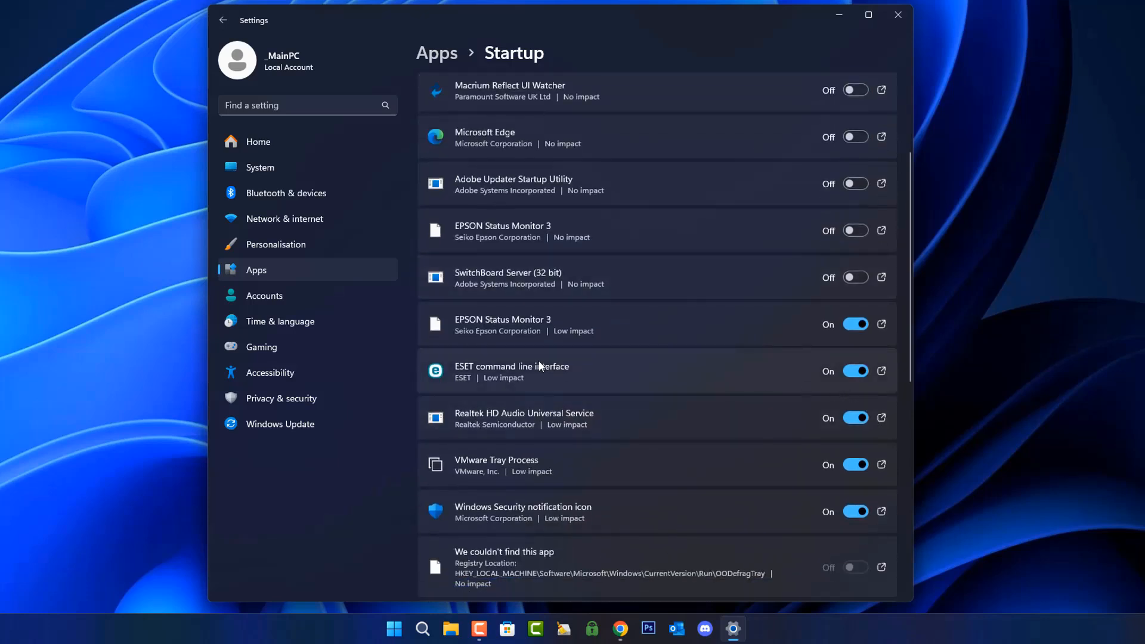
{"action": "left_click", "coordinate": [856, 324]}
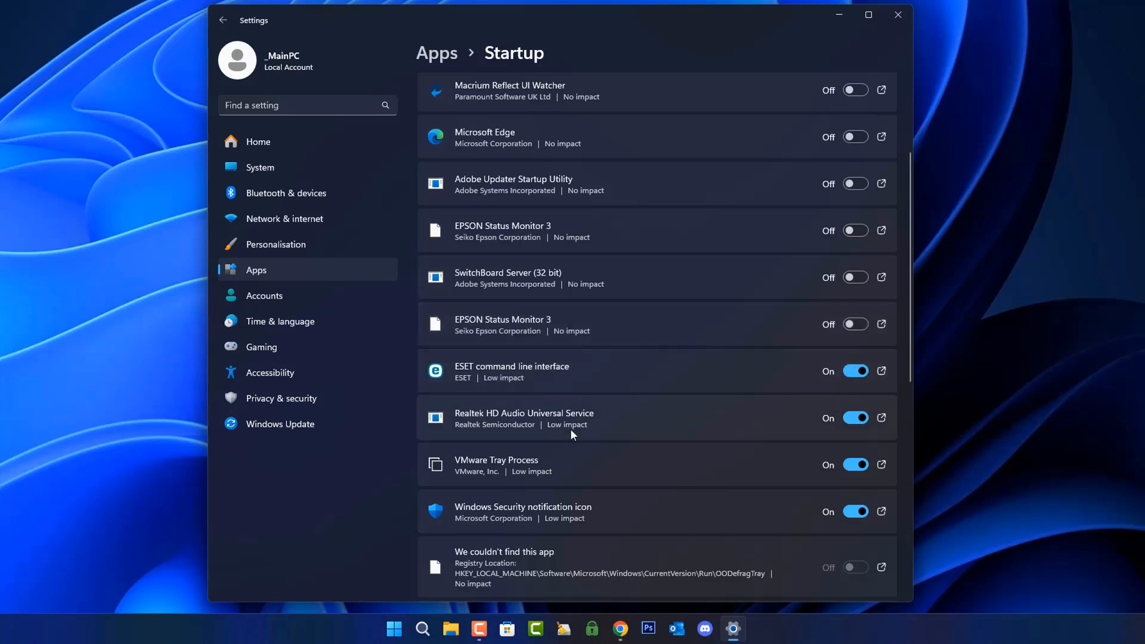
{"action": "left_click", "coordinate": [859, 469]}
{"action": "scroll", "coordinate": [839, 474], "scroll_direction": "down", "scroll_amount": 3}
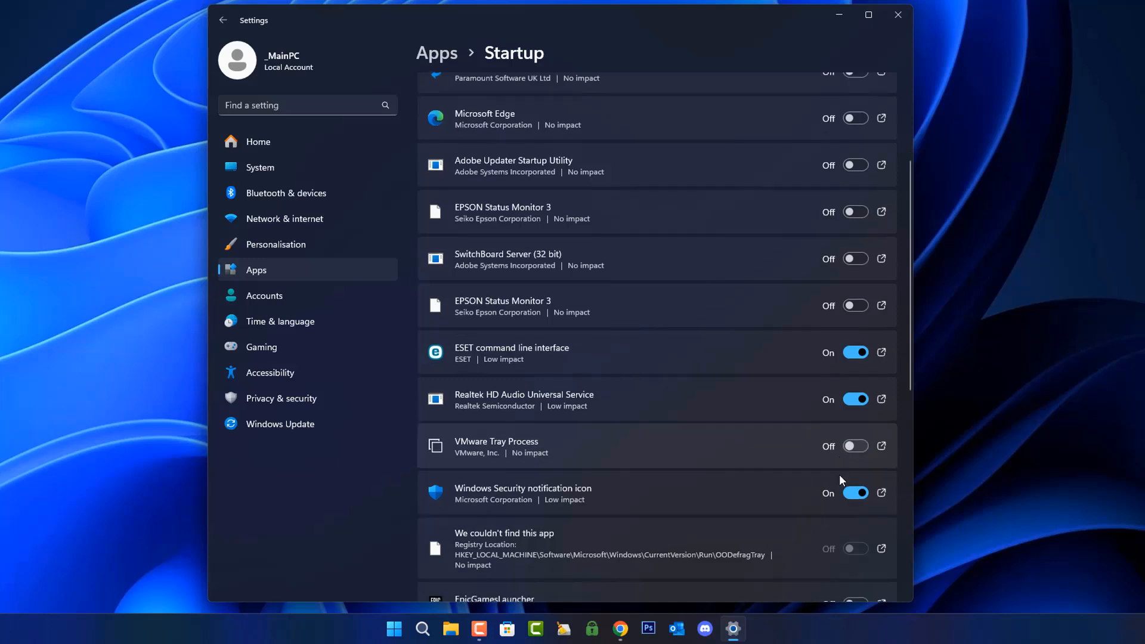
{"action": "left_click", "coordinate": [853, 357]}
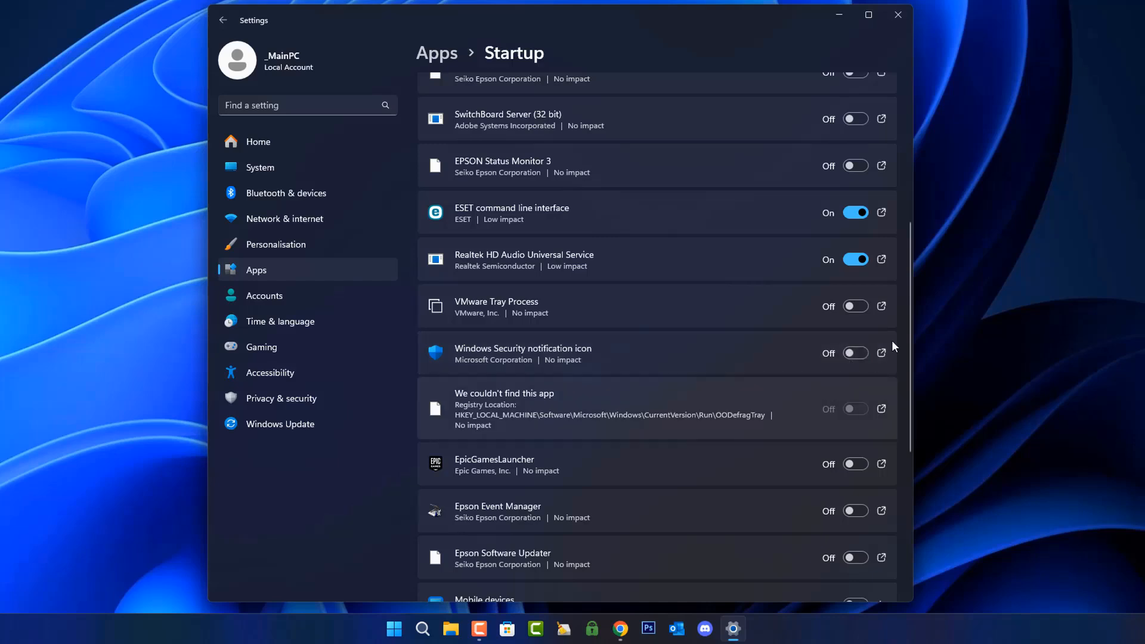
{"action": "scroll", "coordinate": [872, 501], "scroll_direction": "down", "scroll_amount": 6}
{"action": "scroll", "coordinate": [867, 493], "scroll_direction": "up", "scroll_amount": 10}
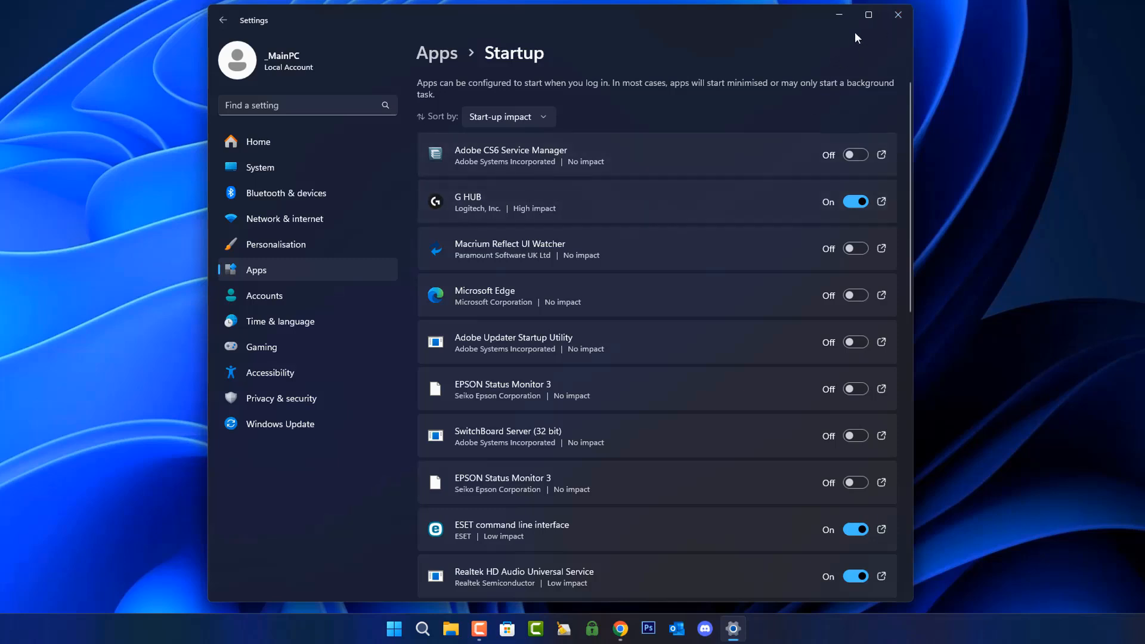
{"action": "left_click", "coordinate": [899, 14]}
- Review the status of the startup apps in Task Manager and the options available for CS6ServiceManager.exe, closing Task Manager when finished
{"action": "right_click", "coordinate": [386, 631]}
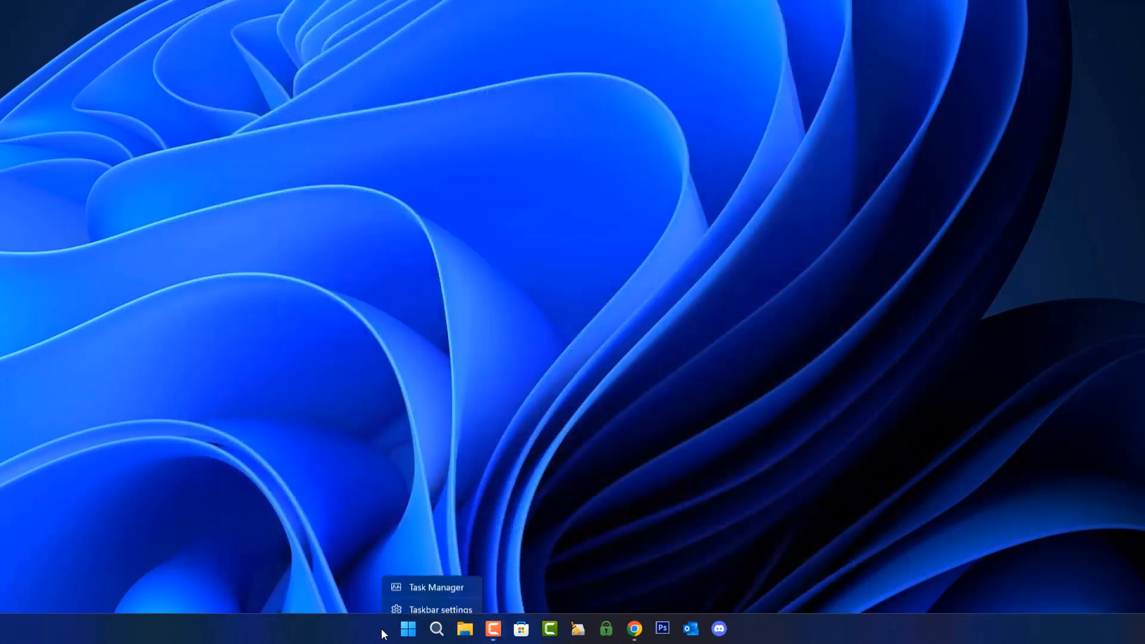
{"action": "left_click", "coordinate": [408, 581]}
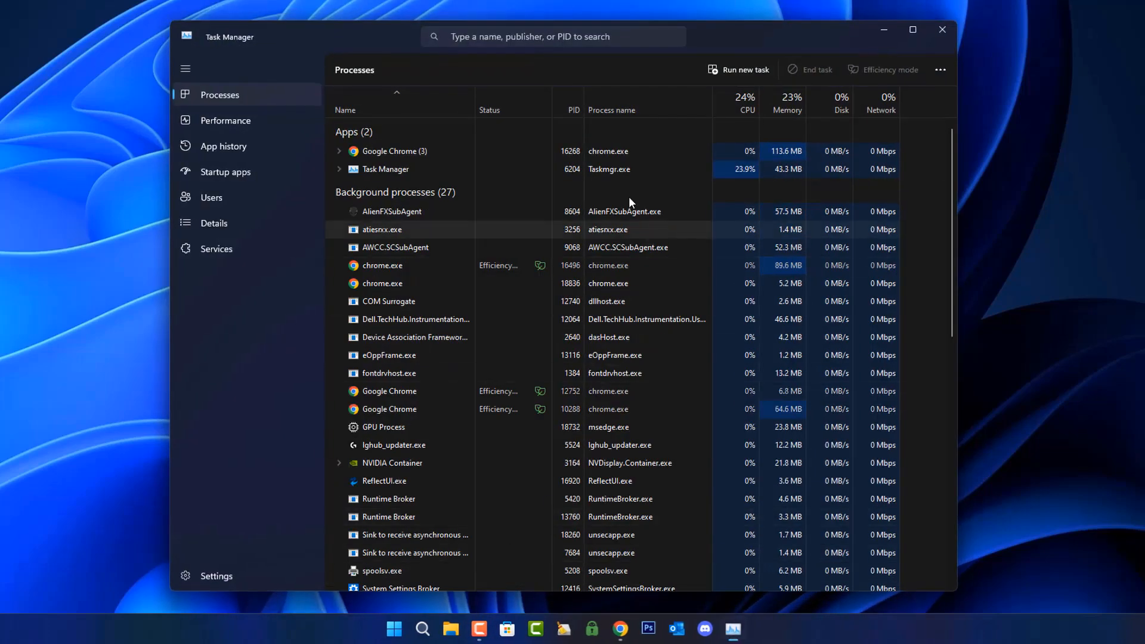
{"action": "left_click", "coordinate": [225, 173]}
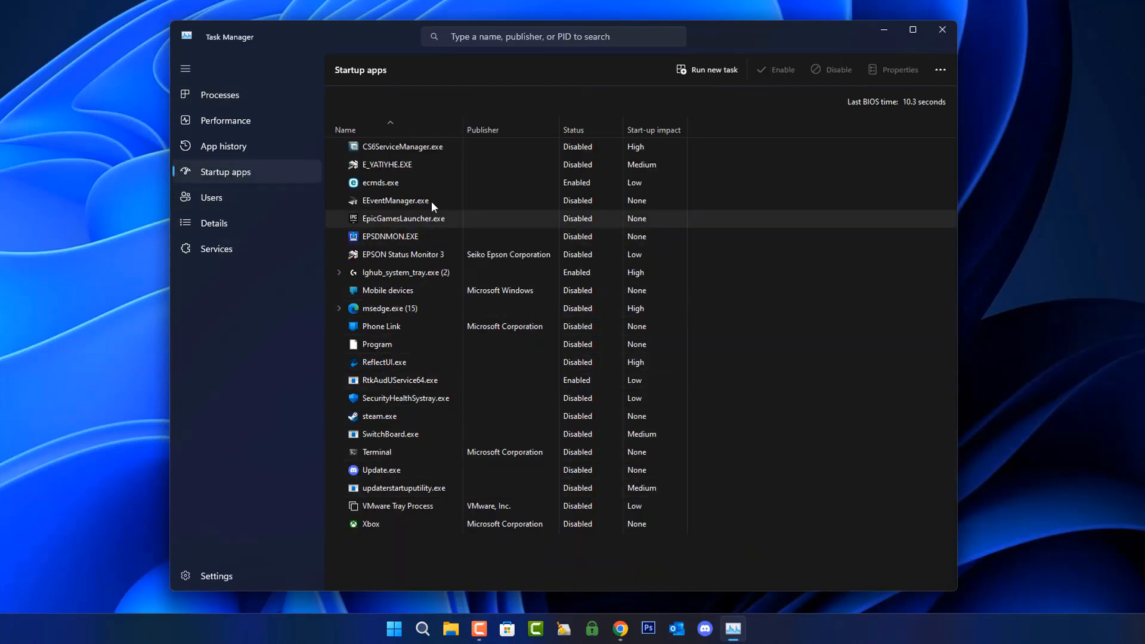
{"action": "left_click", "coordinate": [418, 149]}
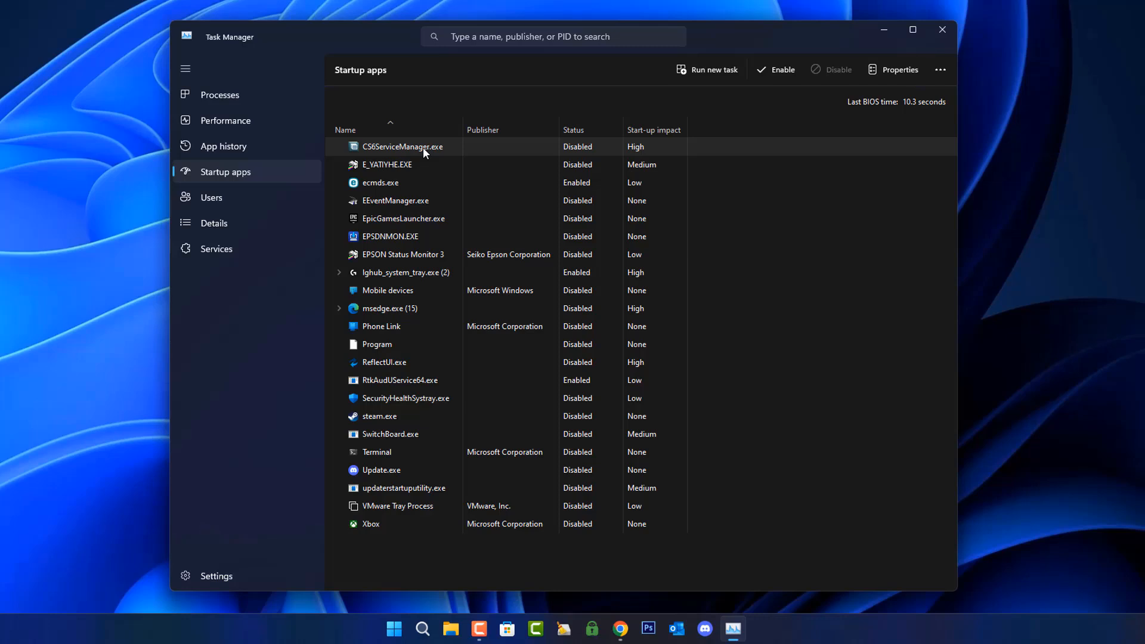
{"action": "right_click", "coordinate": [425, 149]}
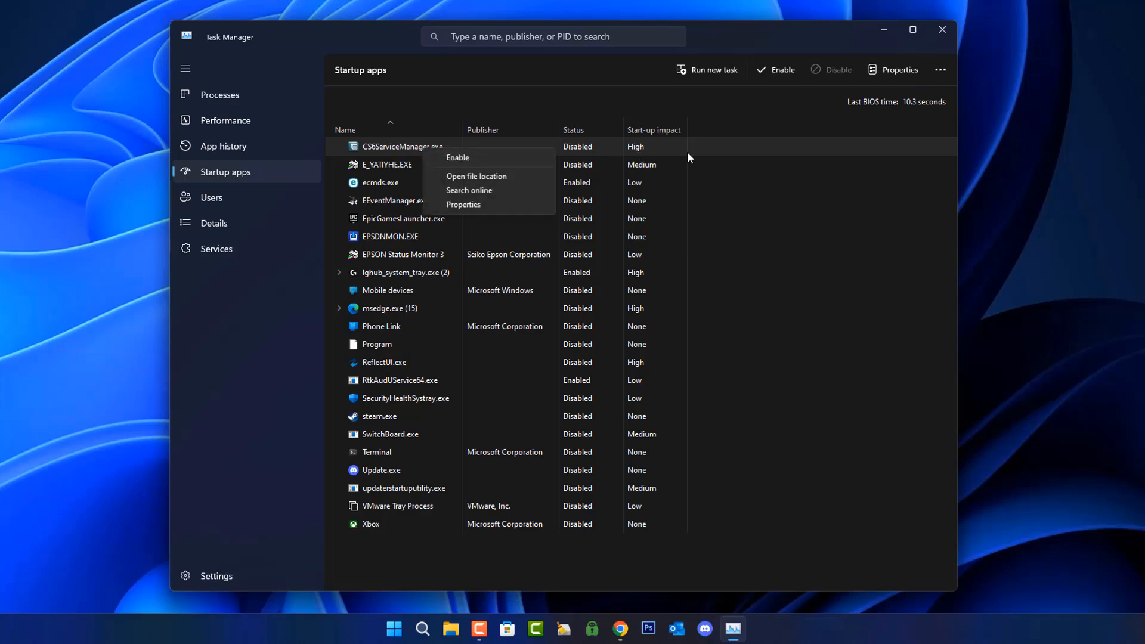
{"action": "left_click", "coordinate": [724, 149]}
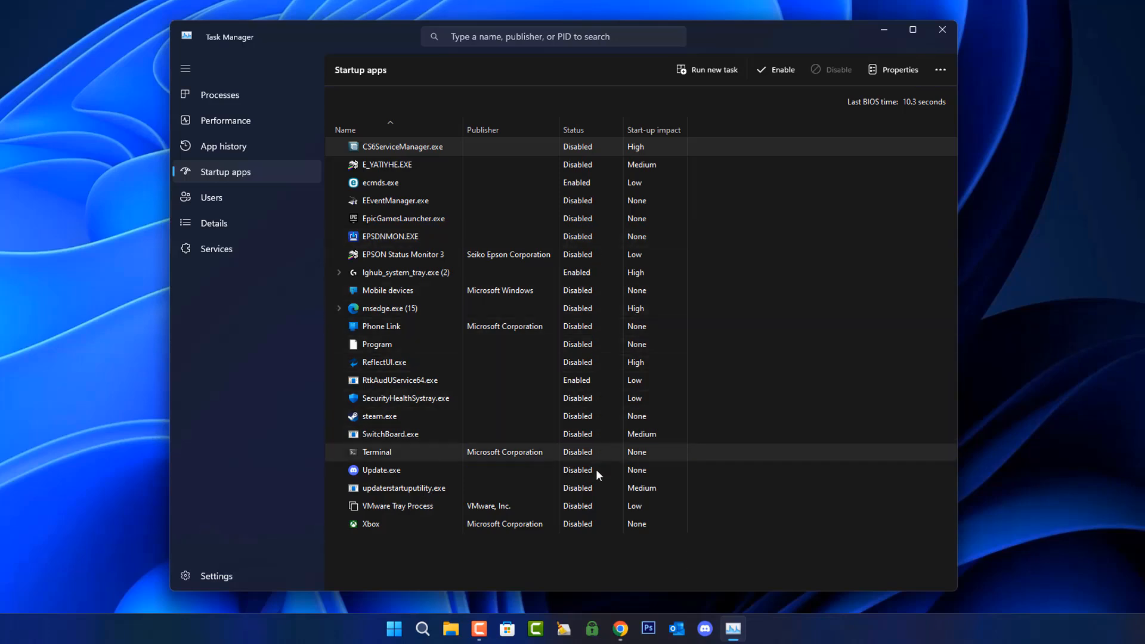
{"action": "key", "text": "alt+F4"}
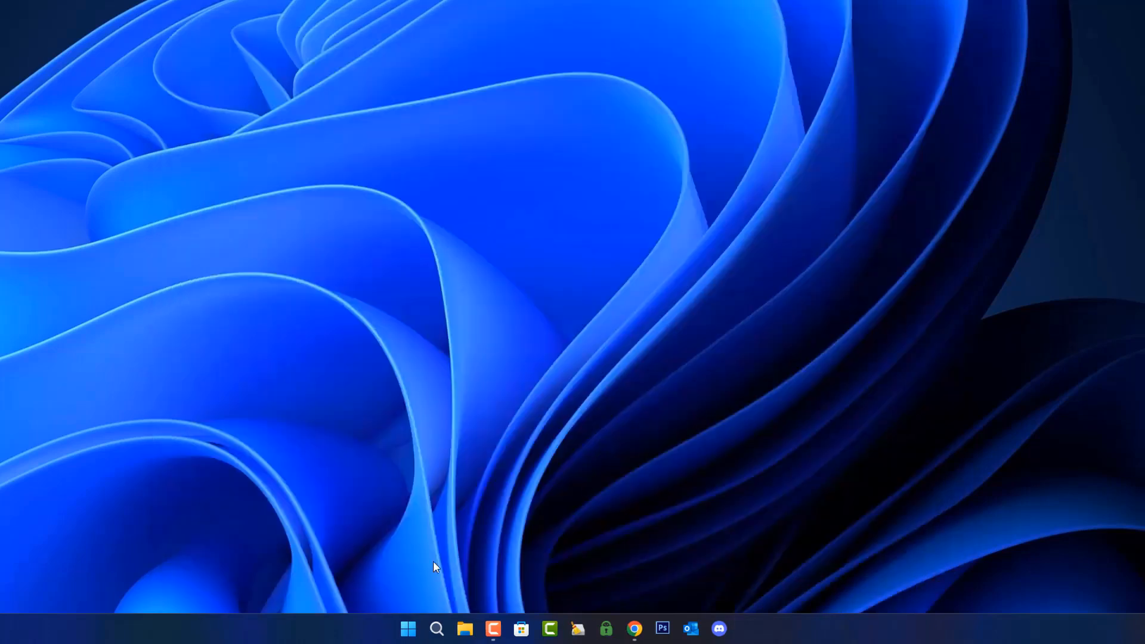
- Find and open the Windows Services console and sort the services by Status
{"action": "left_click", "coordinate": [405, 627]}
{"action": "type", "text": "services"}
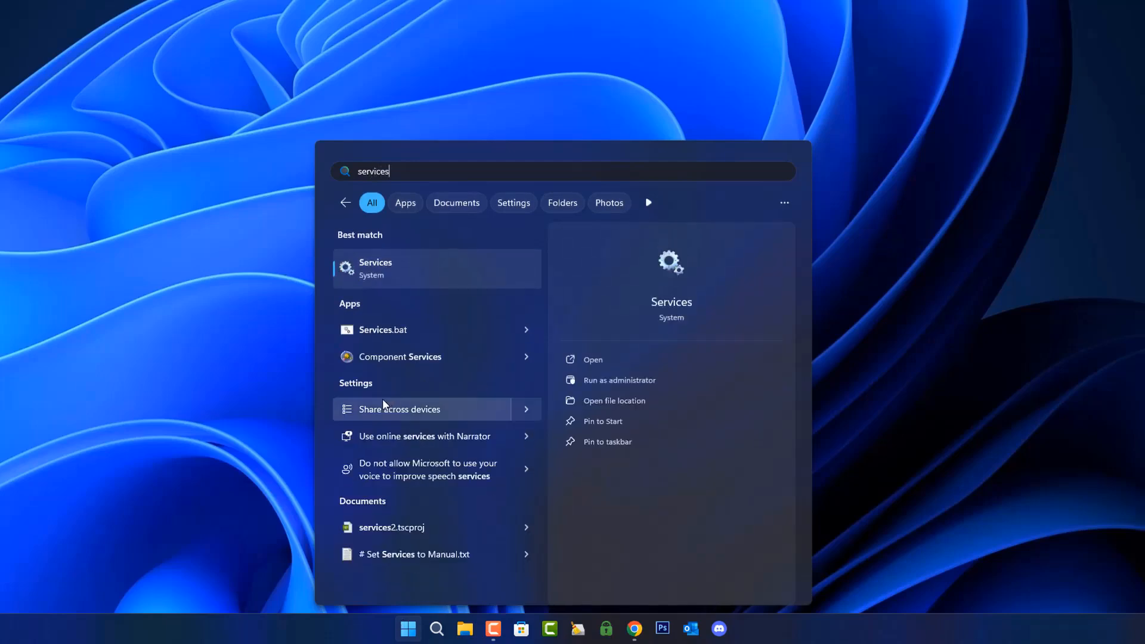
{"action": "left_click", "coordinate": [403, 269]}
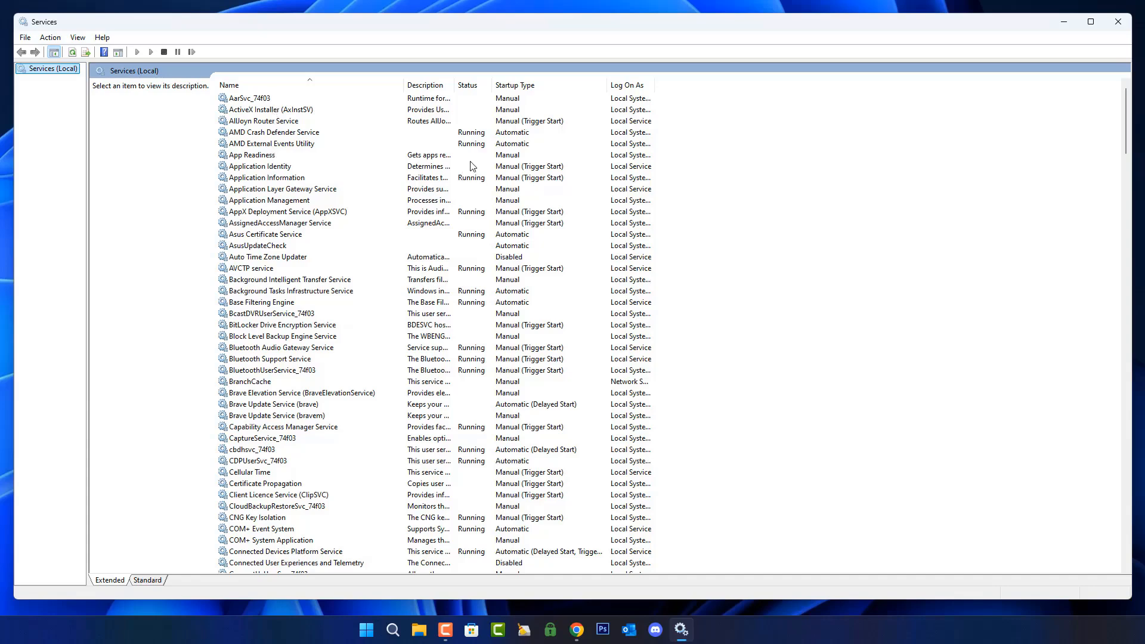
{"action": "scroll", "coordinate": [466, 450], "scroll_direction": "down", "scroll_amount": 14}
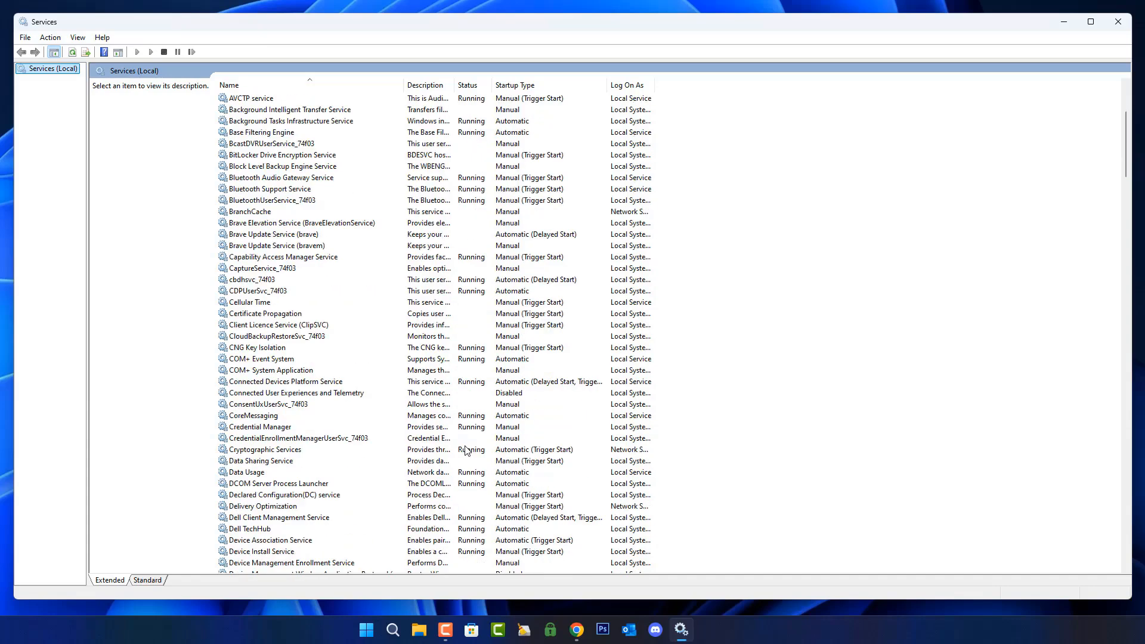
{"action": "scroll", "coordinate": [466, 450], "scroll_direction": "down", "scroll_amount": 15}
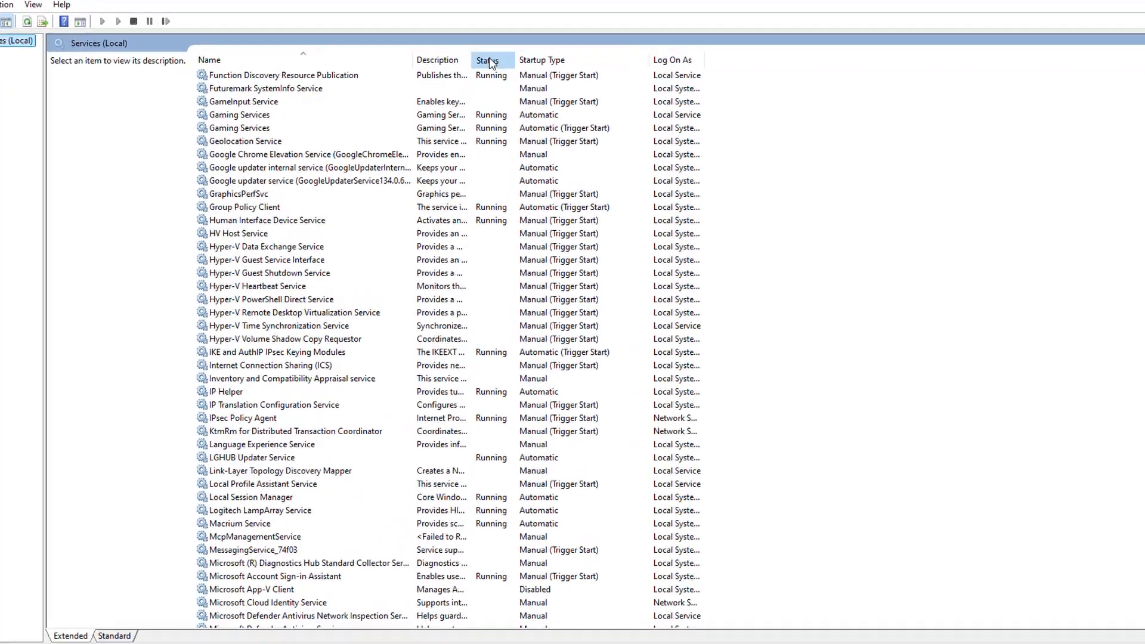
{"action": "left_click", "coordinate": [470, 84]}
- Examine the running services and read the descriptions of the Bluetooth Audio Gateway, Bluetooth Support and Bluetooth User services
{"action": "scroll", "coordinate": [504, 293], "scroll_direction": "down", "scroll_amount": 19}
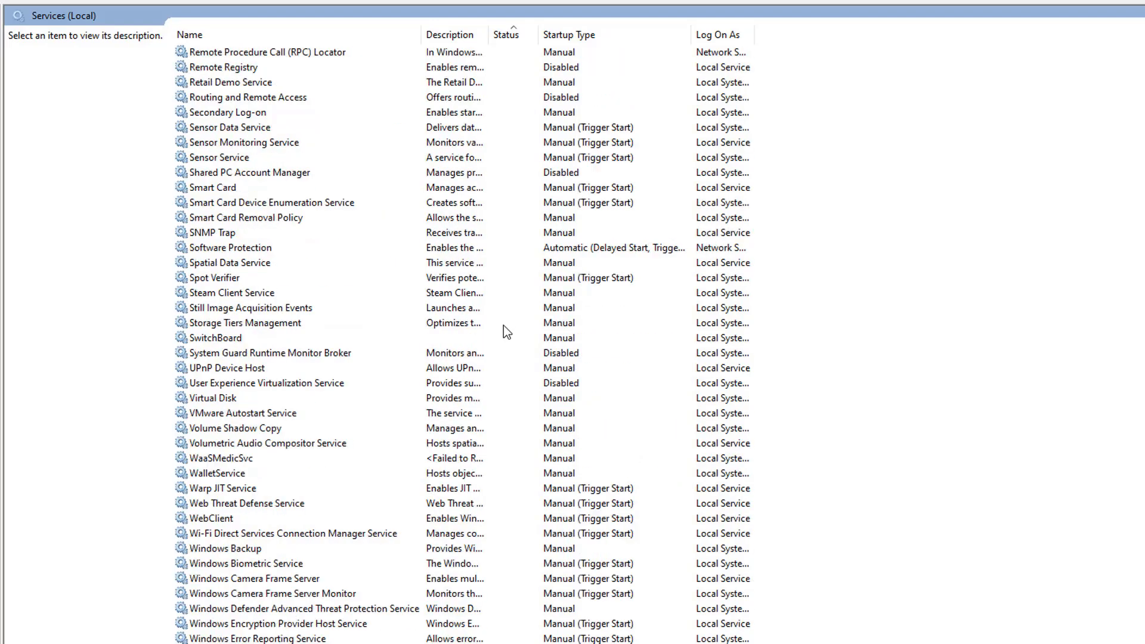
{"action": "scroll", "coordinate": [503, 347], "scroll_direction": "down", "scroll_amount": 7}
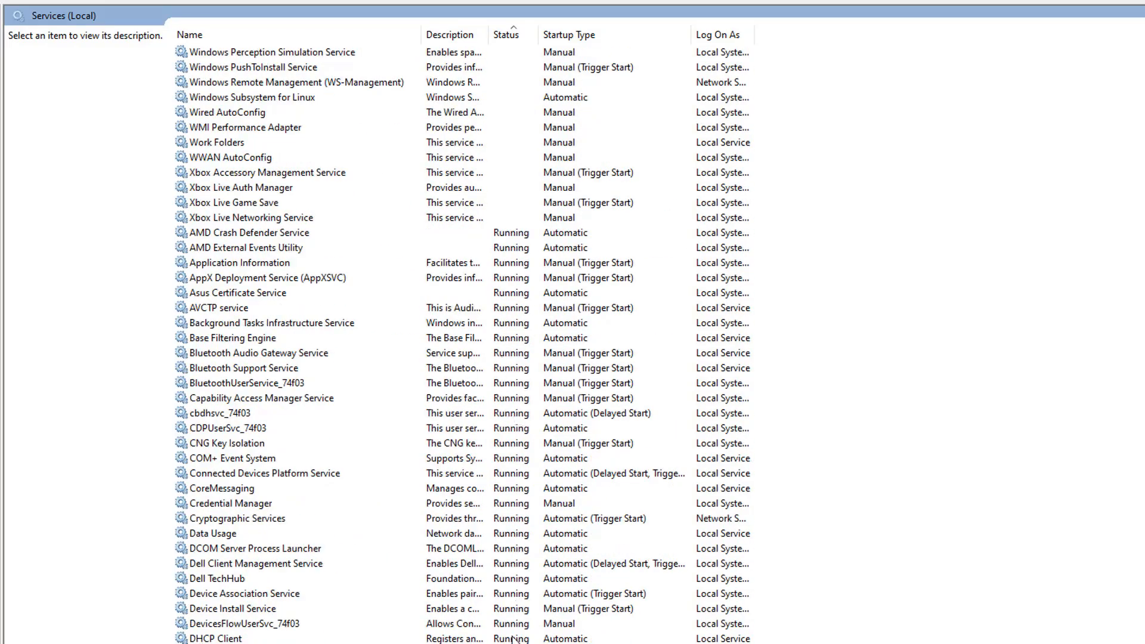
{"action": "left_click", "coordinate": [212, 353]}
{"action": "left_click", "coordinate": [209, 368]}
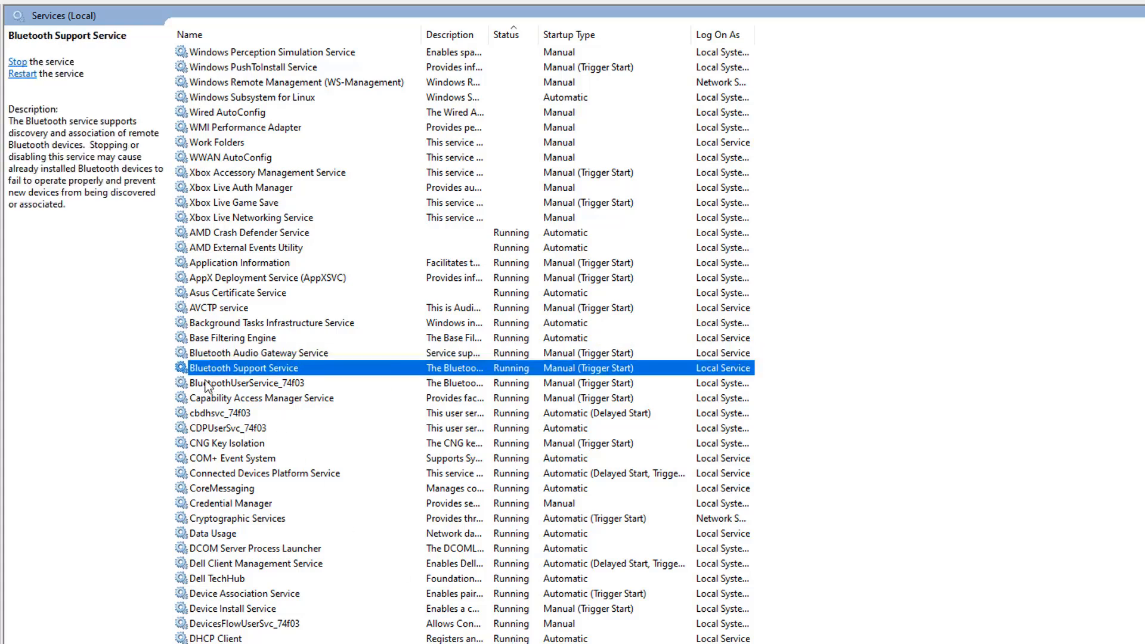
{"action": "left_click", "coordinate": [207, 383]}
{"action": "left_click", "coordinate": [206, 369]}
{"action": "left_click", "coordinate": [208, 354]}
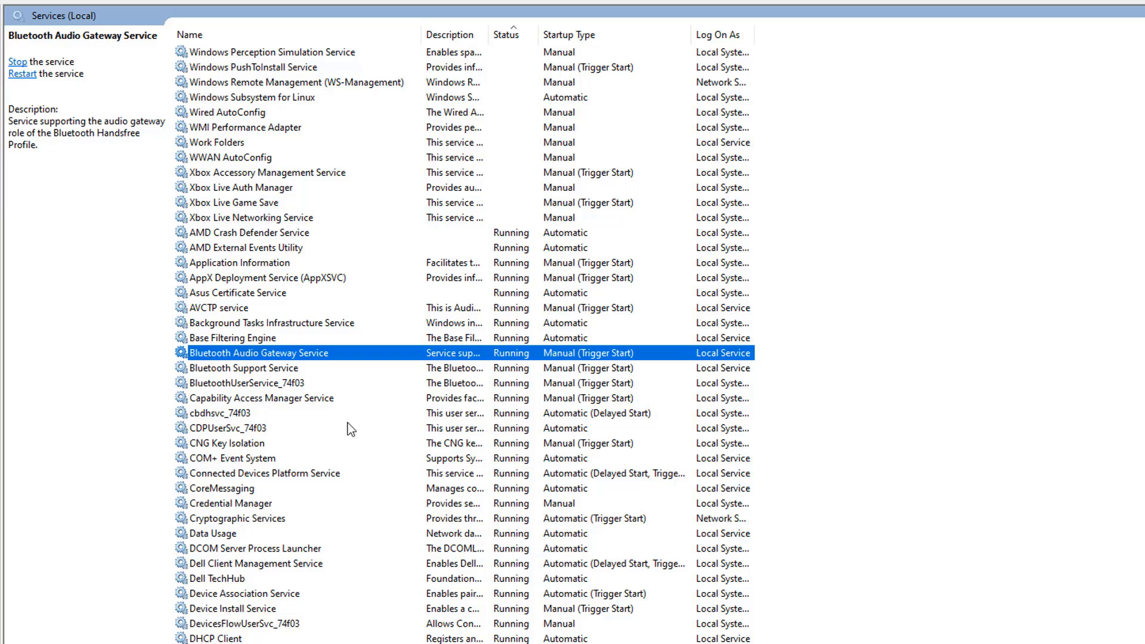
- Sort the services alphabetically by name and clear the selection of the Bluetooth Audio Gateway Service
{"action": "left_click", "coordinate": [507, 36]}
{"action": "scroll", "coordinate": [484, 284], "scroll_direction": "up", "scroll_amount": 15}
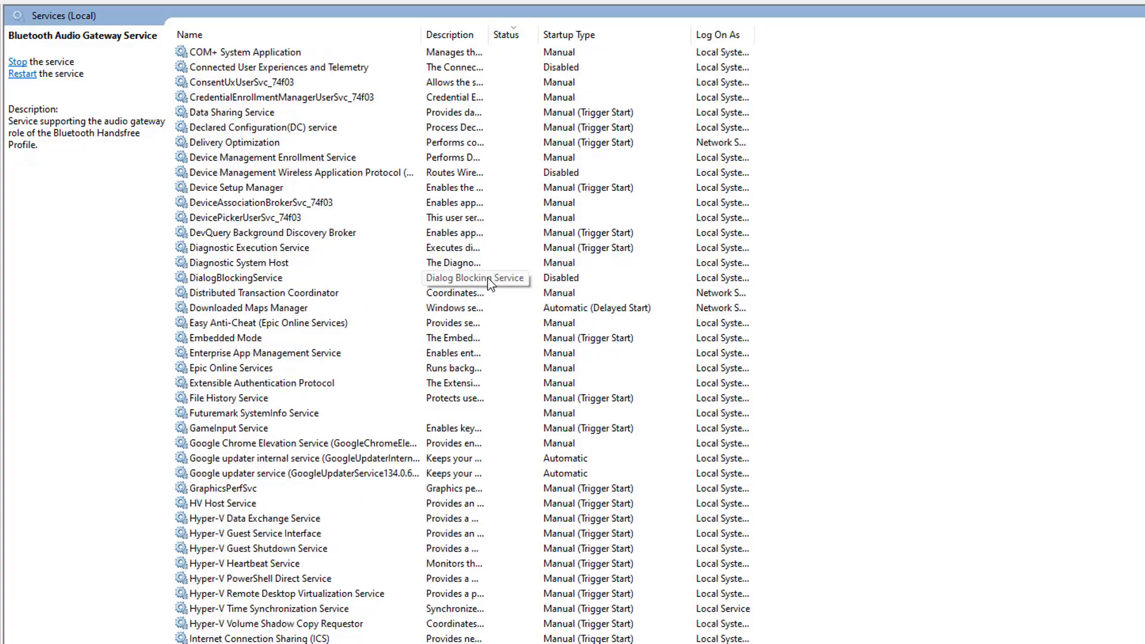
{"action": "scroll", "coordinate": [480, 275], "scroll_direction": "up", "scroll_amount": 16}
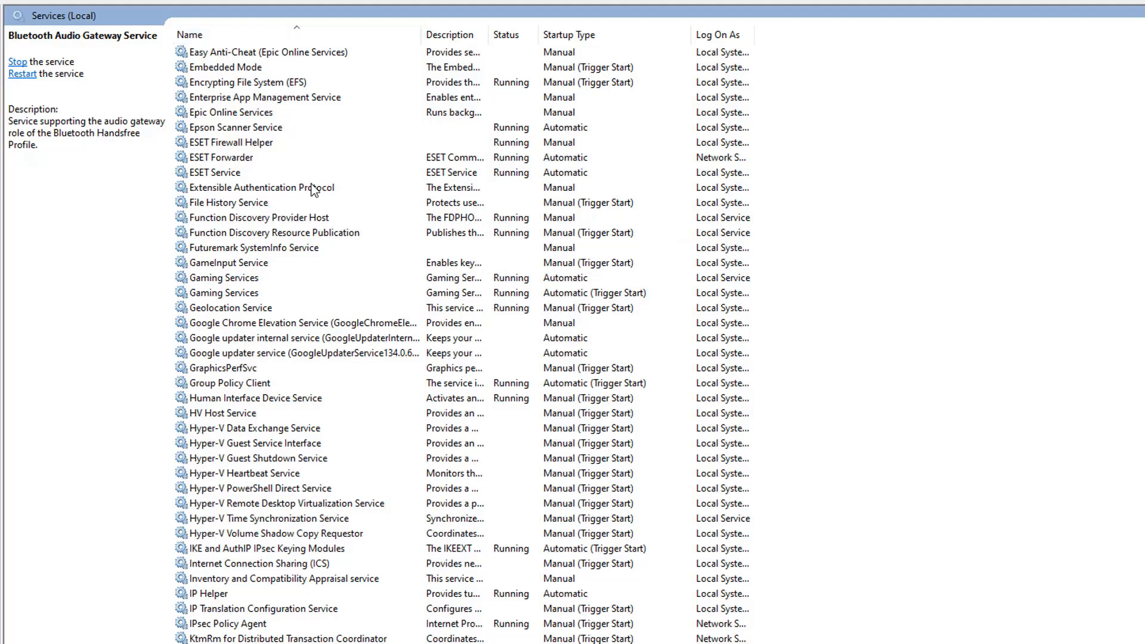
{"action": "scroll", "coordinate": [465, 334], "scroll_direction": "up", "scroll_amount": 20}
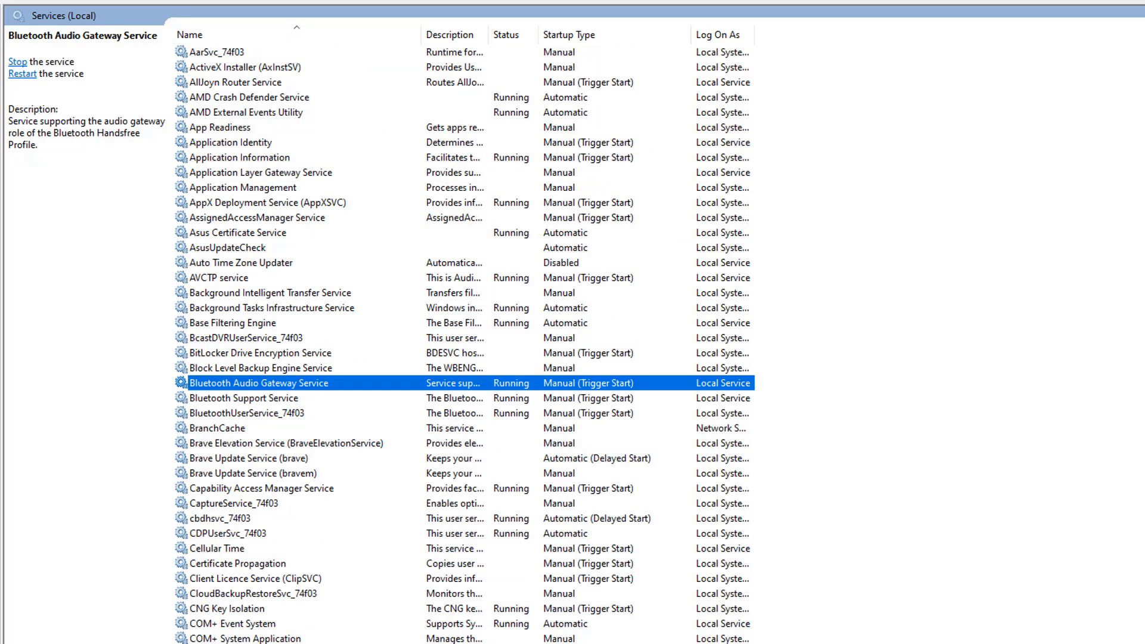
{"action": "left_click", "coordinate": [948, 229]}
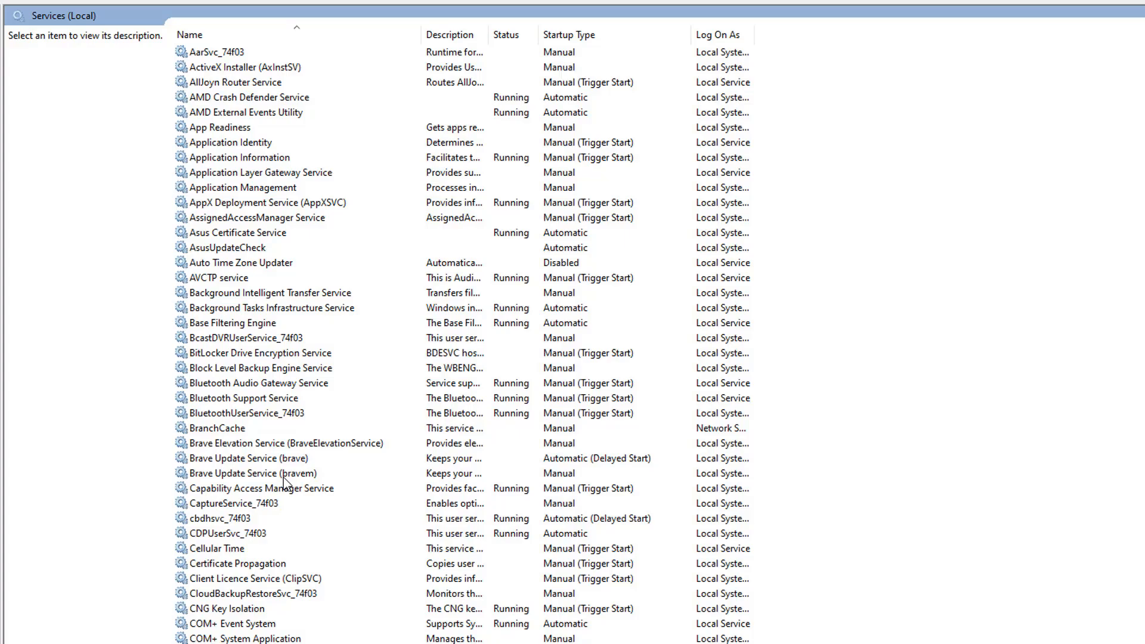
- Find the Phone Service, stop it through its properties and confirm the dialog
{"action": "scroll", "coordinate": [284, 477], "scroll_direction": "down", "scroll_amount": 4}
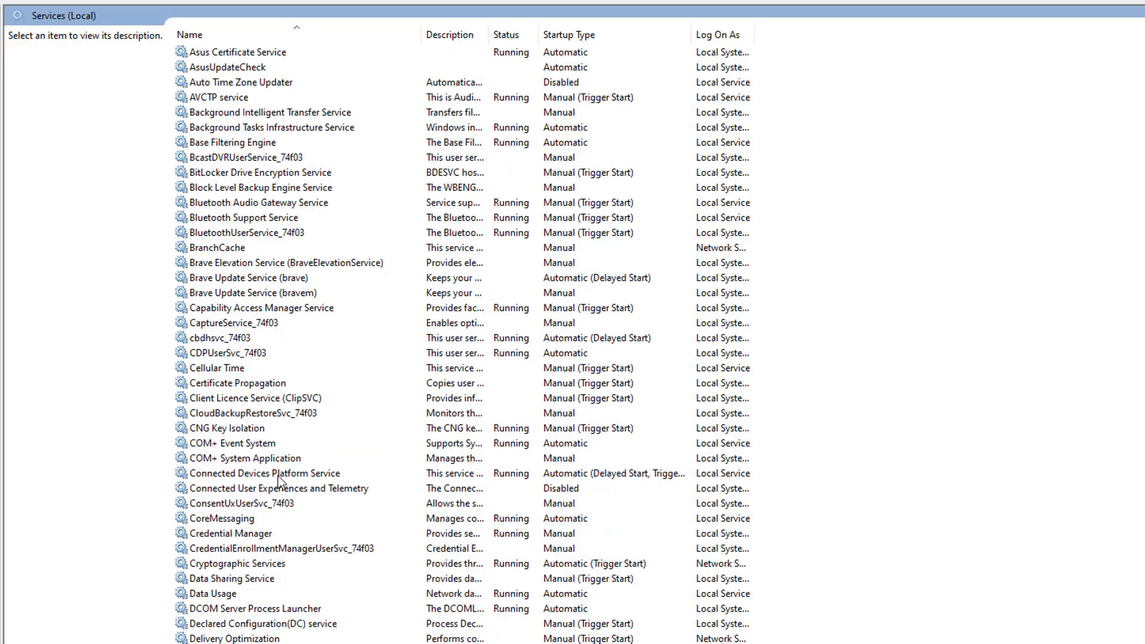
{"action": "scroll", "coordinate": [821, 528], "scroll_direction": "down", "scroll_amount": 18}
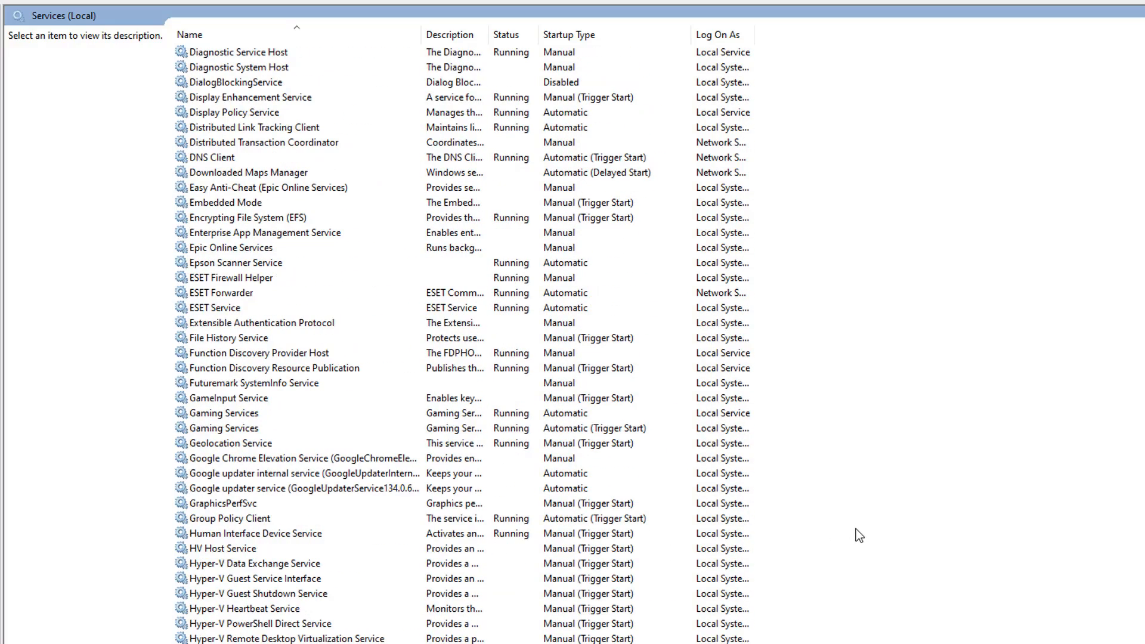
{"action": "scroll", "coordinate": [853, 533], "scroll_direction": "down", "scroll_amount": 18}
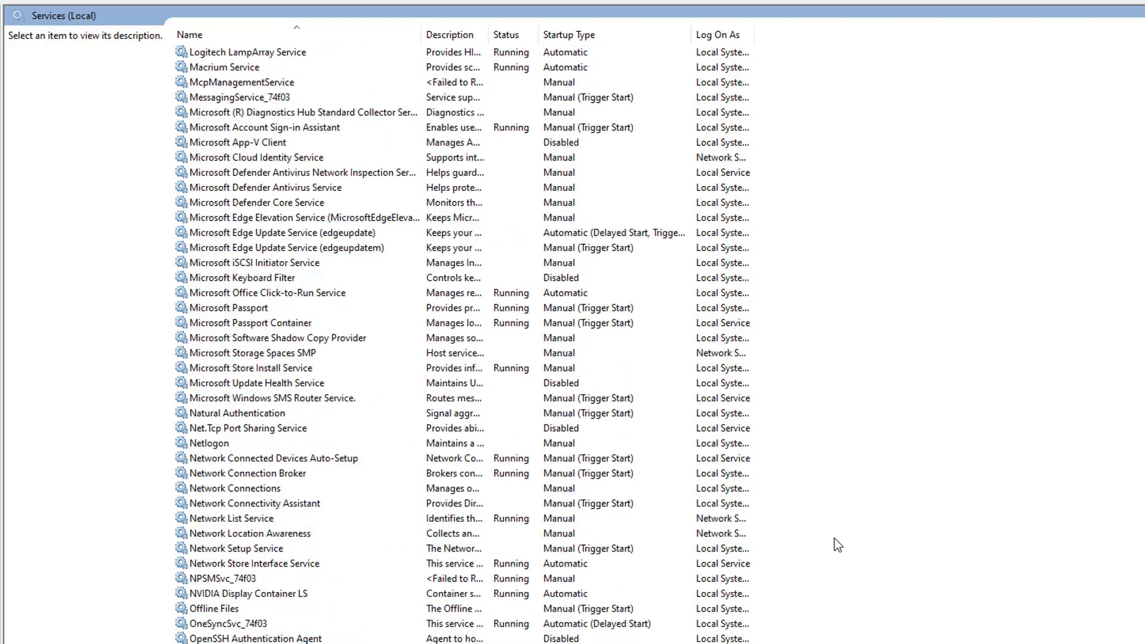
{"action": "scroll", "coordinate": [834, 538], "scroll_direction": "down", "scroll_amount": 3}
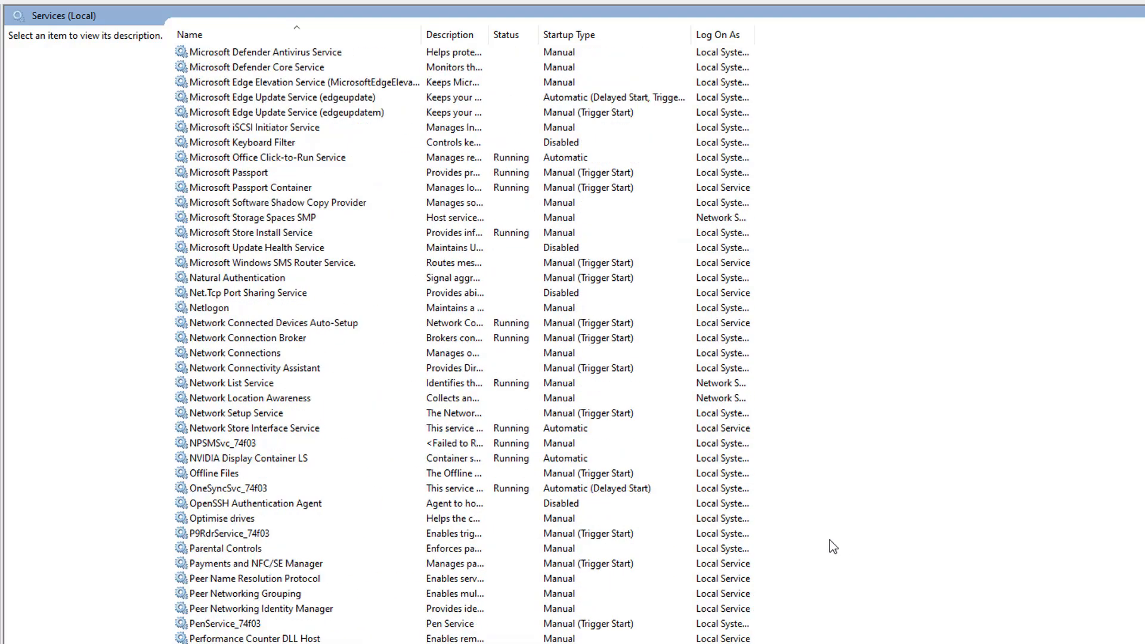
{"action": "scroll", "coordinate": [829, 539], "scroll_direction": "down", "scroll_amount": 4}
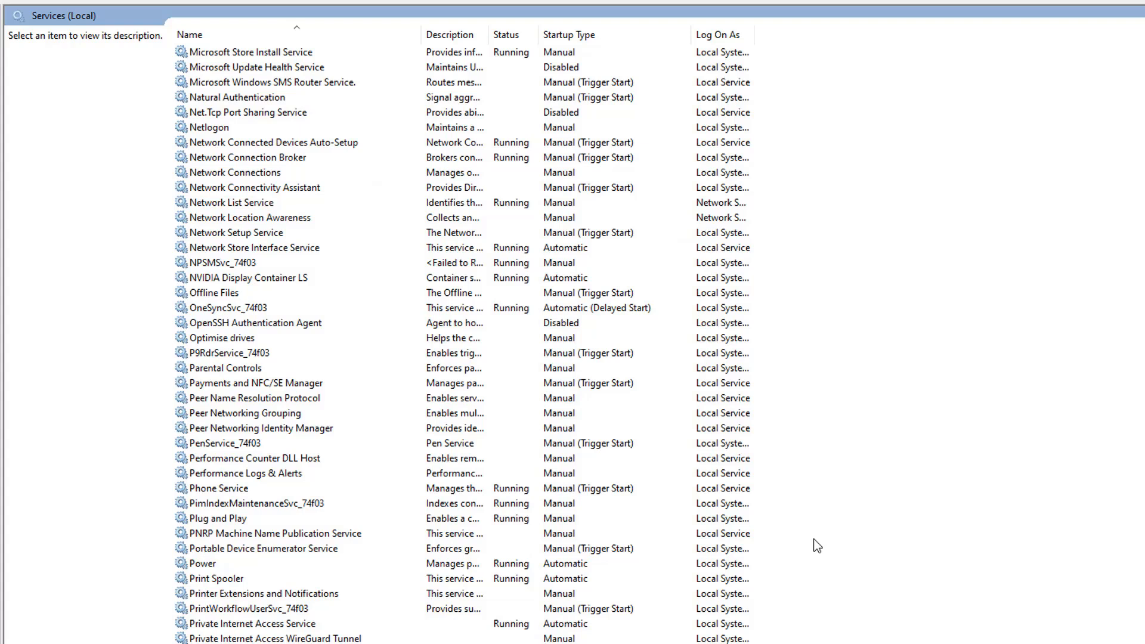
{"action": "left_click", "coordinate": [225, 490]}
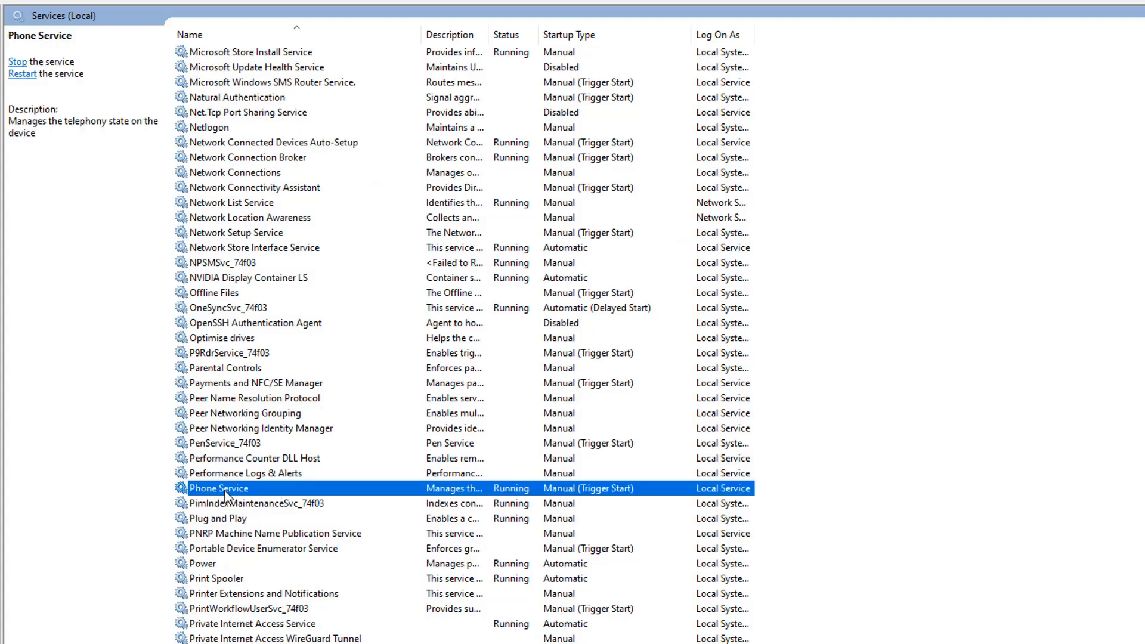
{"action": "double_click", "coordinate": [227, 490]}
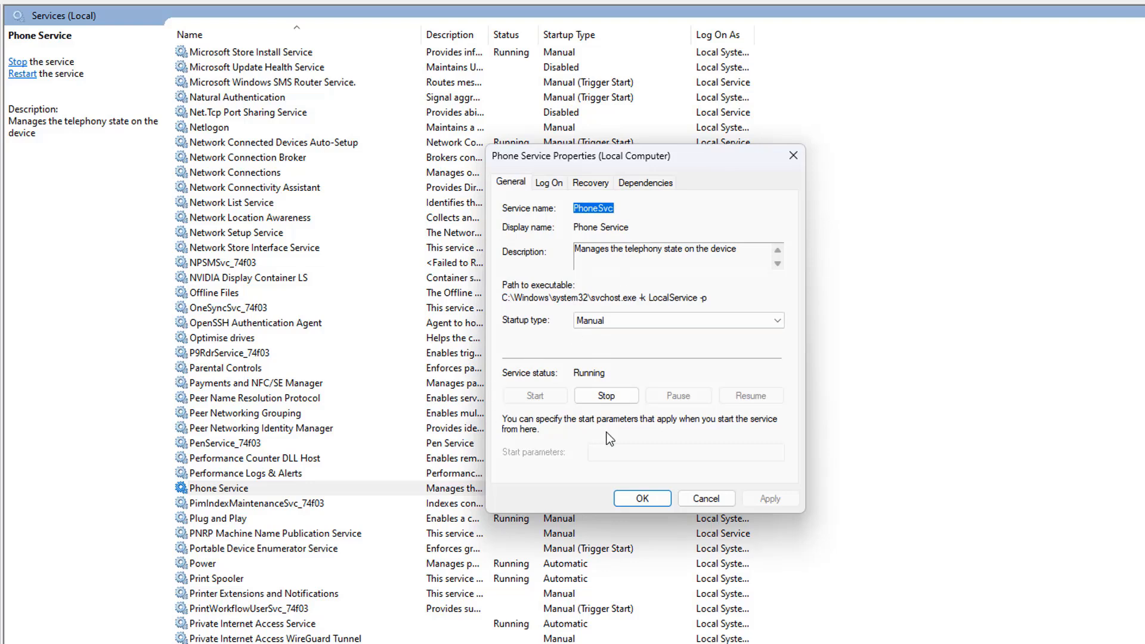
{"action": "left_click", "coordinate": [607, 399]}
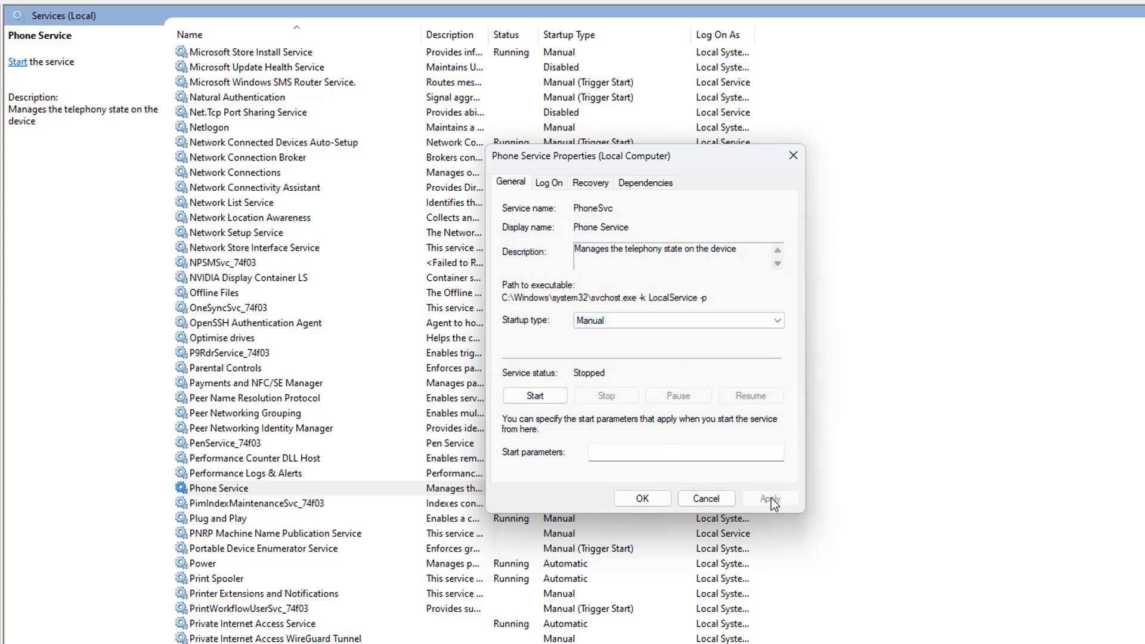
{"action": "left_click", "coordinate": [643, 498]}
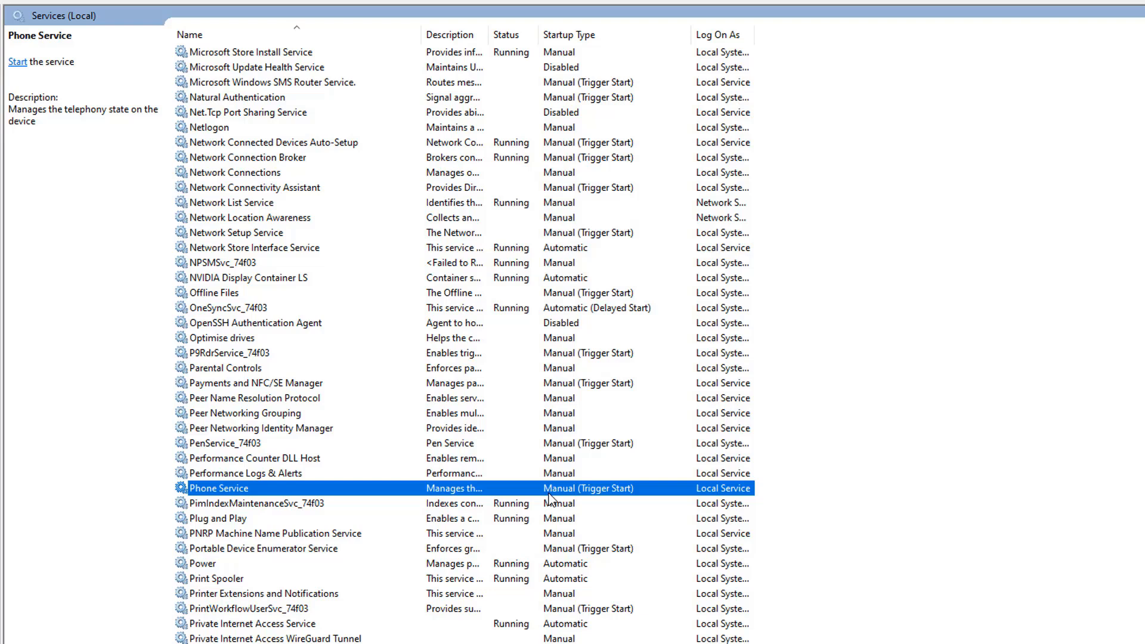
- Set the startup type of the Phone Service to Disabled and apply the change
{"action": "double_click", "coordinate": [238, 492]}
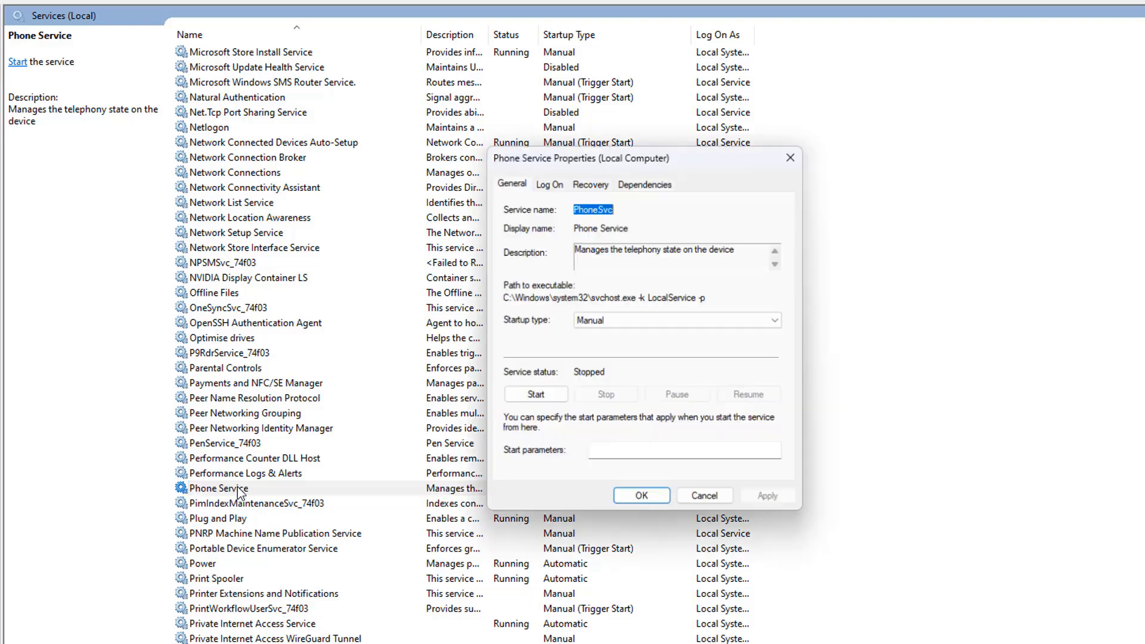
{"action": "left_click", "coordinate": [612, 321]}
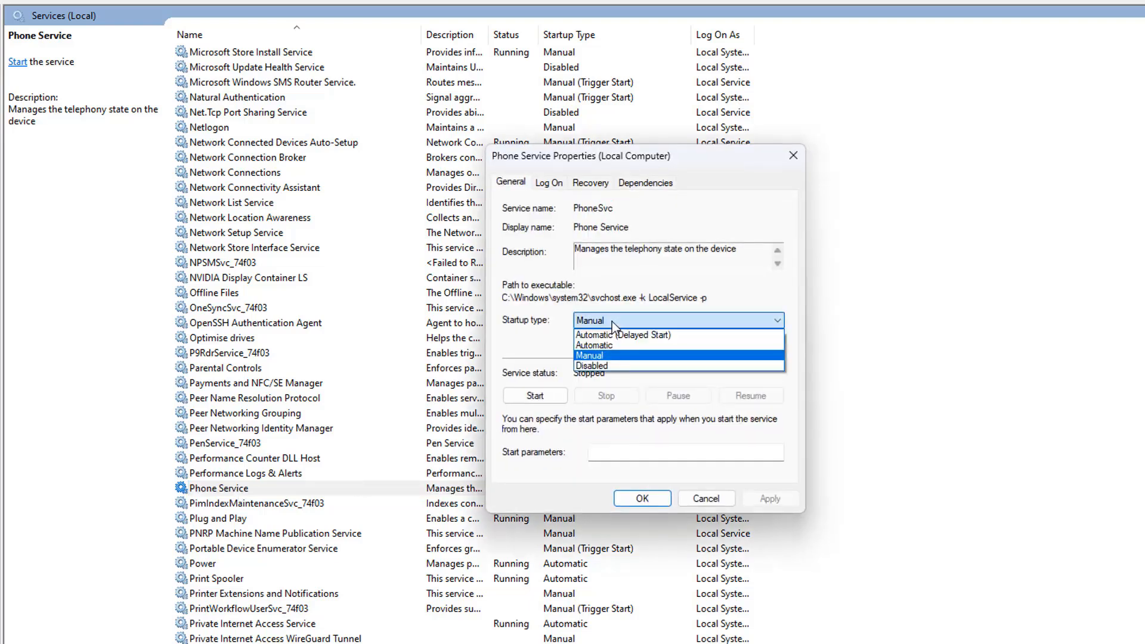
{"action": "left_click", "coordinate": [600, 366]}
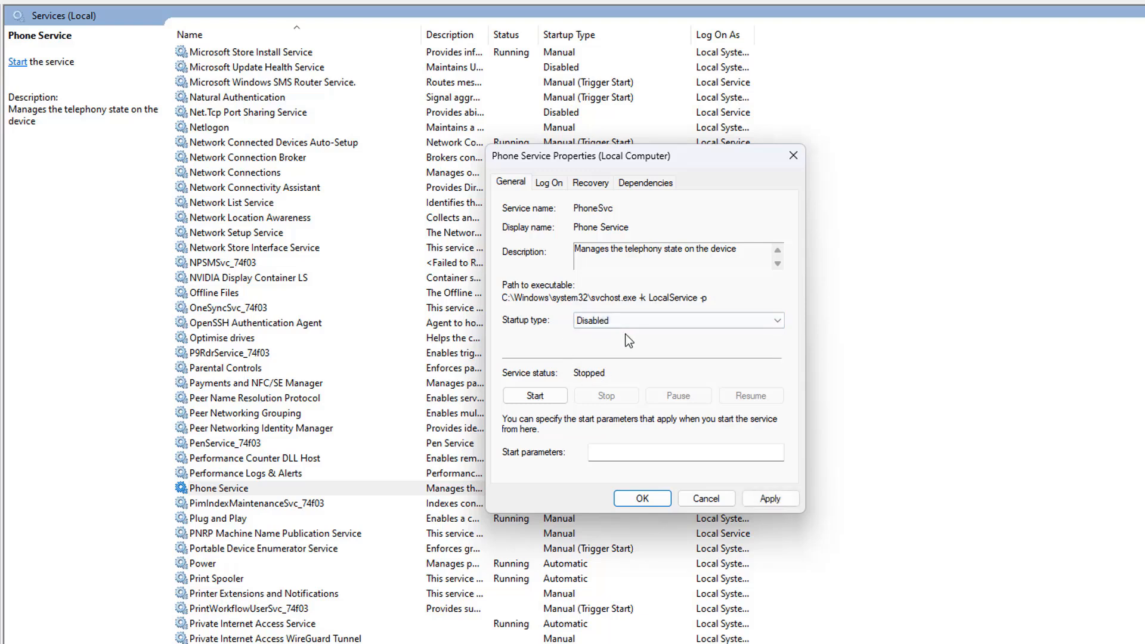
{"action": "left_click", "coordinate": [617, 321]}
{"action": "left_click", "coordinate": [601, 359]}
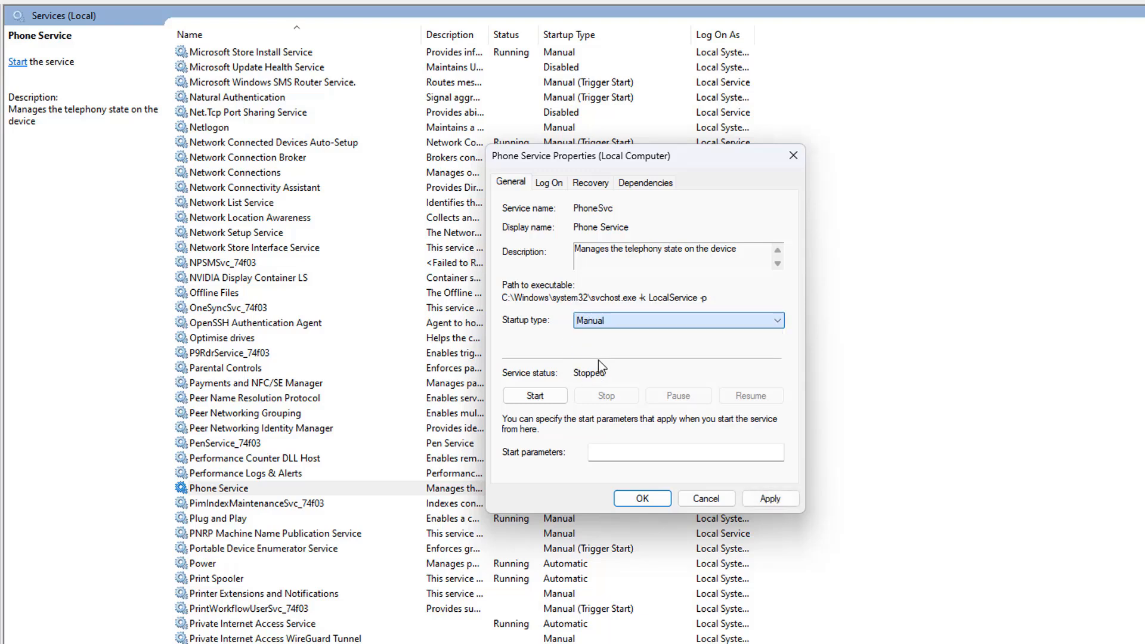
{"action": "left_click", "coordinate": [610, 322]}
{"action": "left_click", "coordinate": [600, 369]}
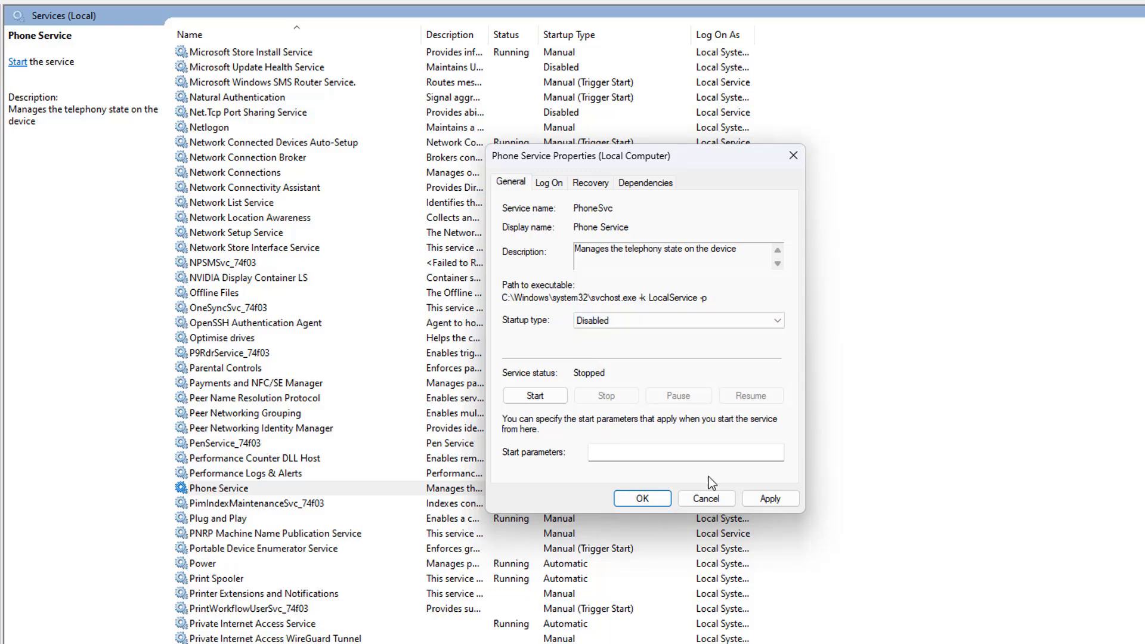
{"action": "left_click", "coordinate": [774, 499]}
{"action": "left_click", "coordinate": [642, 499]}
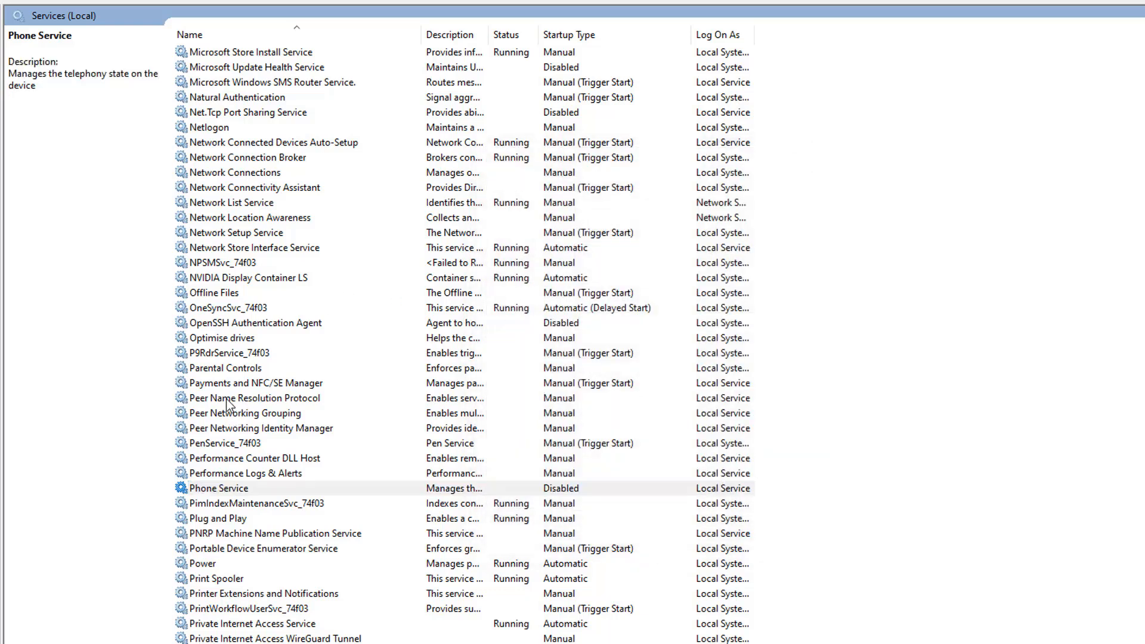
- Check the description and properties of the Parental Controls service, closing its properties without changing anything
{"action": "left_click", "coordinate": [229, 369]}
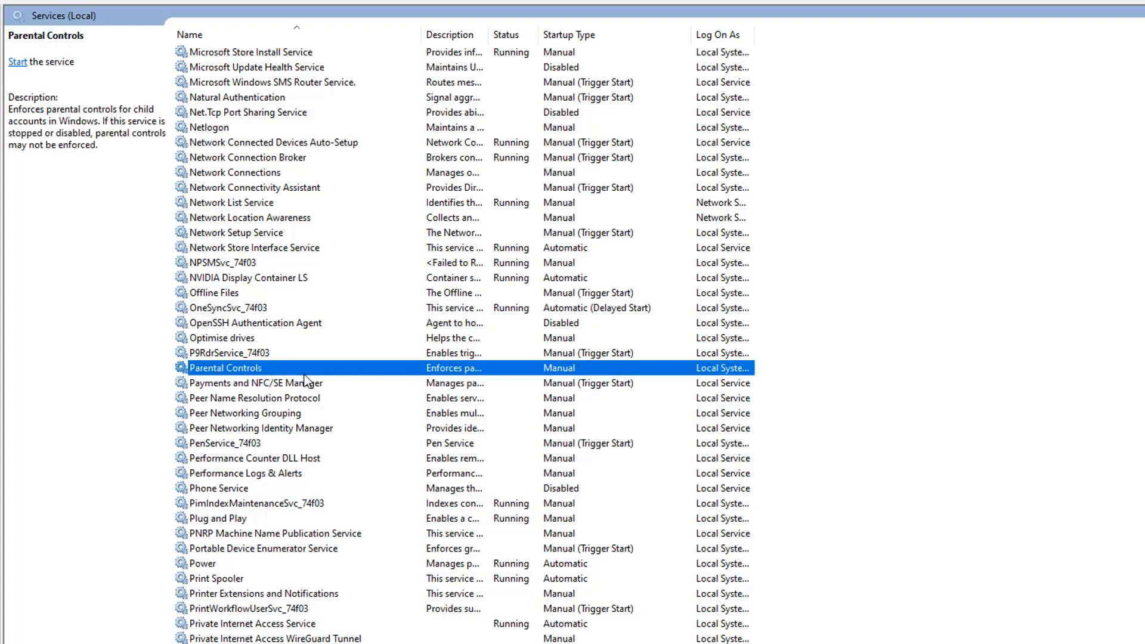
{"action": "double_click", "coordinate": [249, 367]}
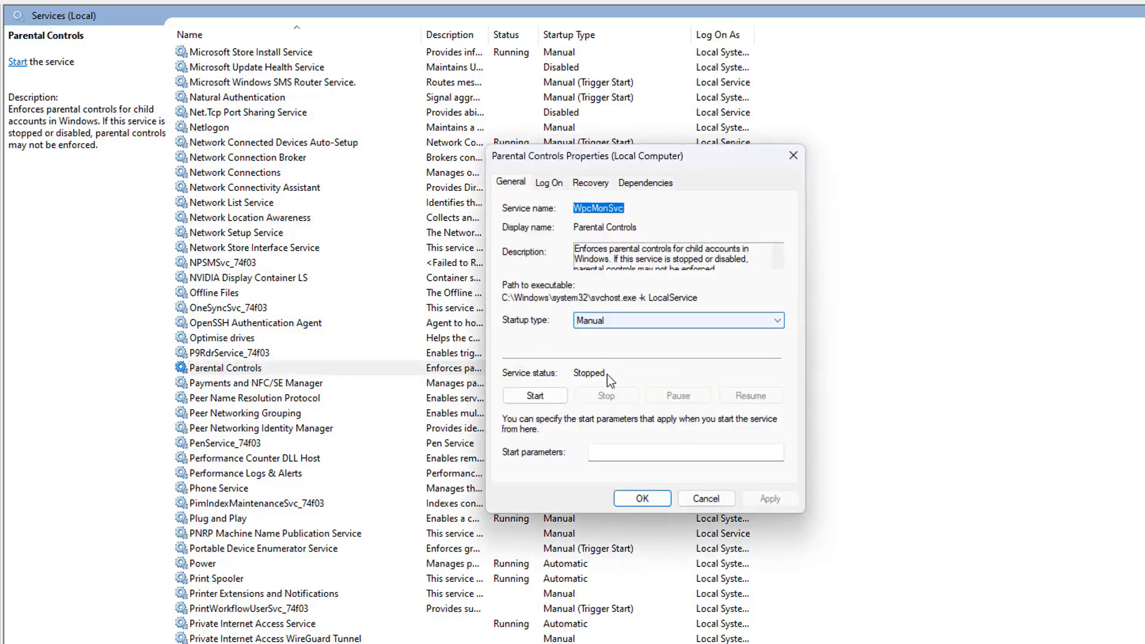
{"action": "left_click", "coordinate": [793, 155]}
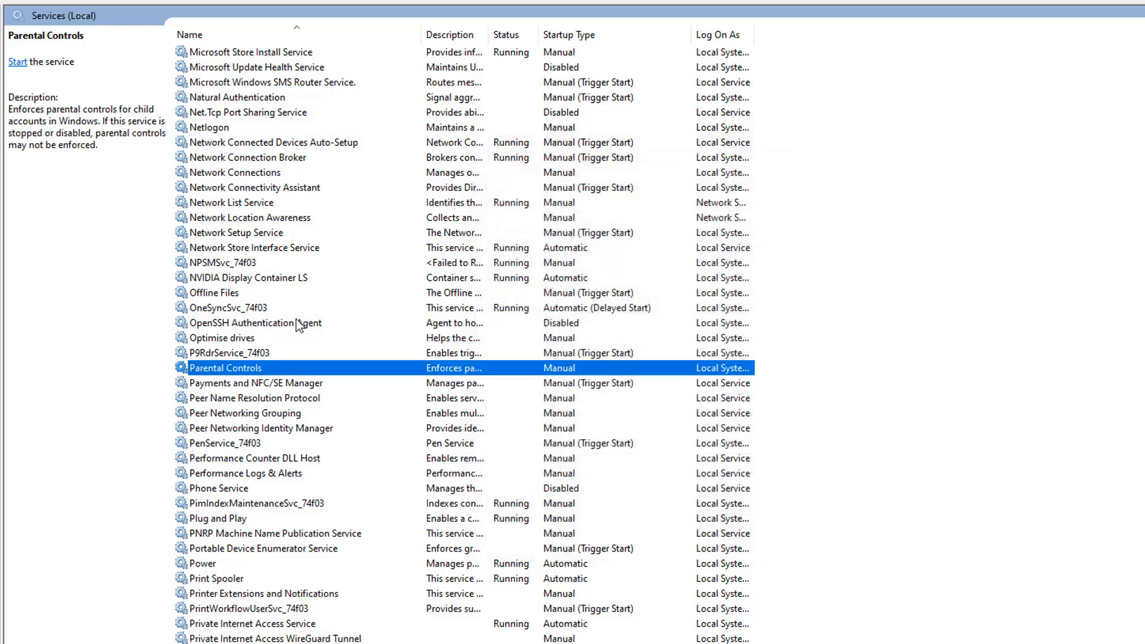
- Read the descriptions of the Sensor Service, Smart Card and Smart Card Device Enumeration Service
{"action": "scroll", "coordinate": [298, 325], "scroll_direction": "down", "scroll_amount": 10}
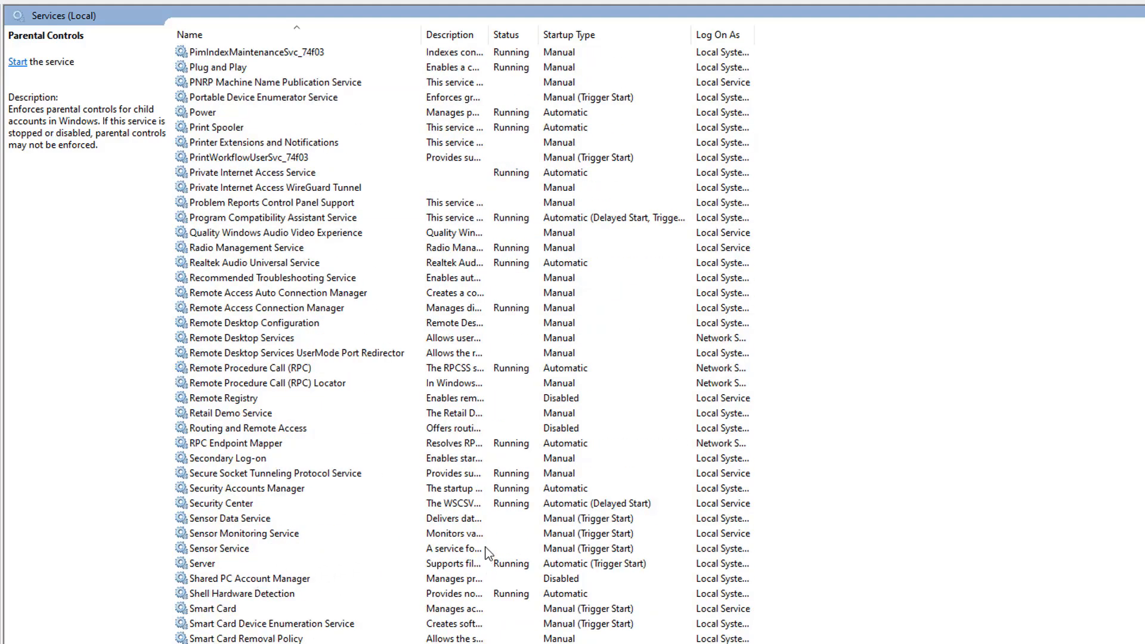
{"action": "left_click", "coordinate": [560, 549]}
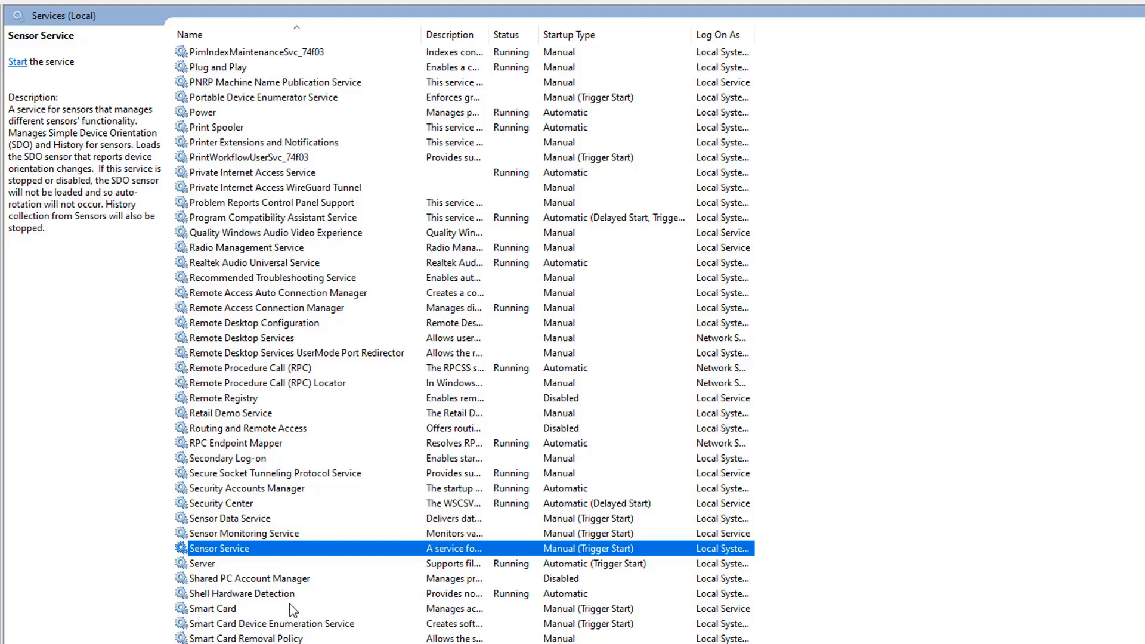
{"action": "scroll", "coordinate": [310, 600], "scroll_direction": "down", "scroll_amount": 2}
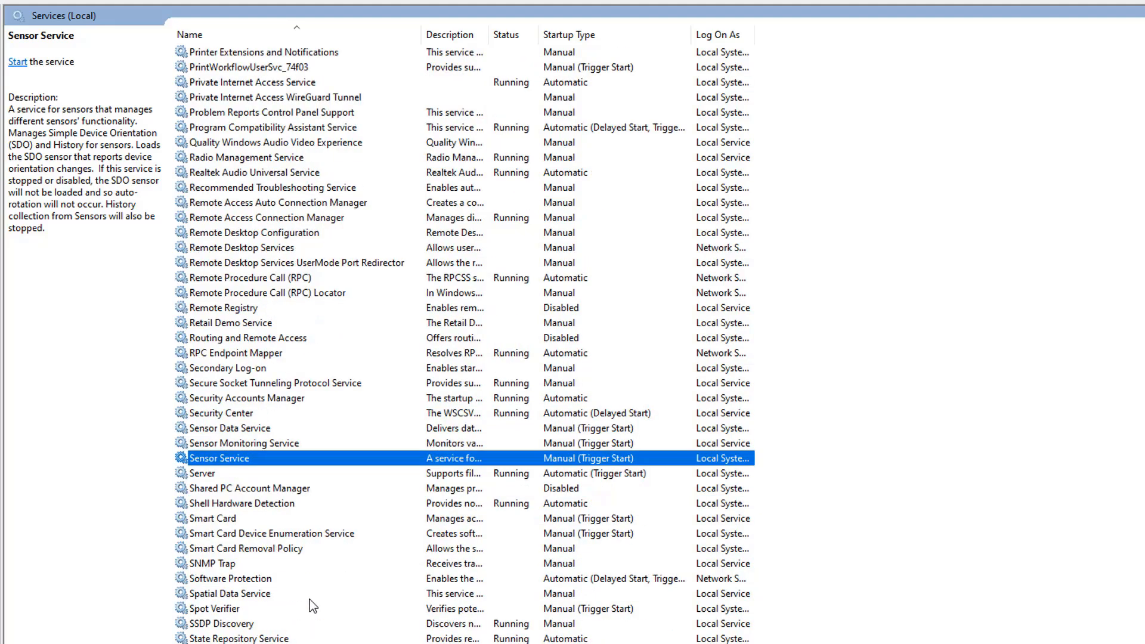
{"action": "scroll", "coordinate": [310, 599], "scroll_direction": "down", "scroll_amount": 4}
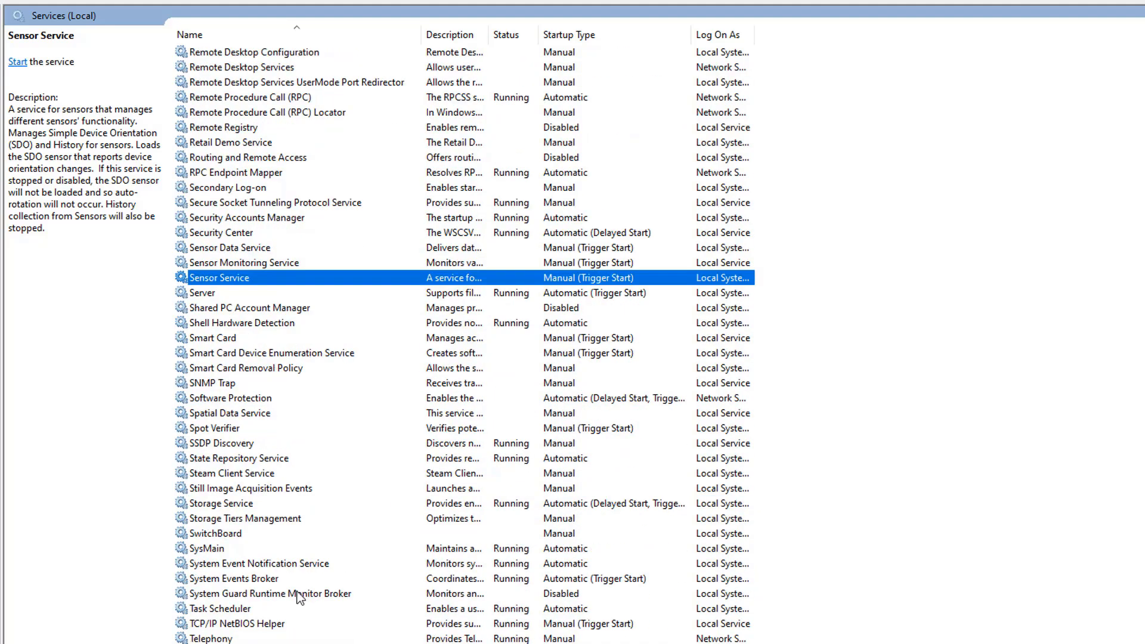
{"action": "left_click", "coordinate": [207, 339]}
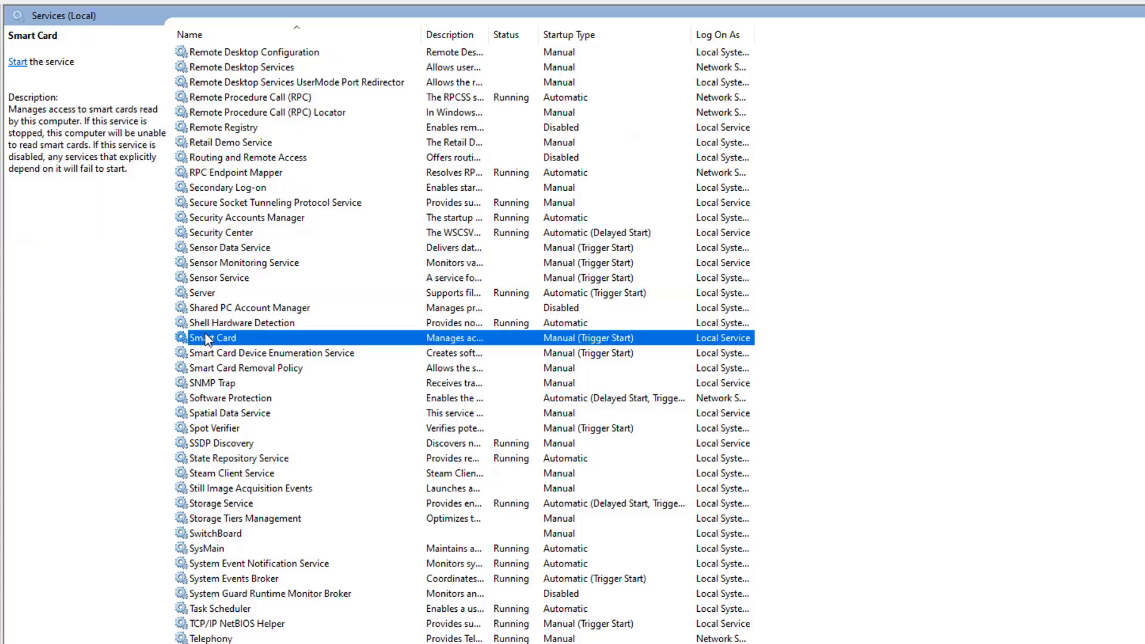
{"action": "left_click", "coordinate": [205, 353]}
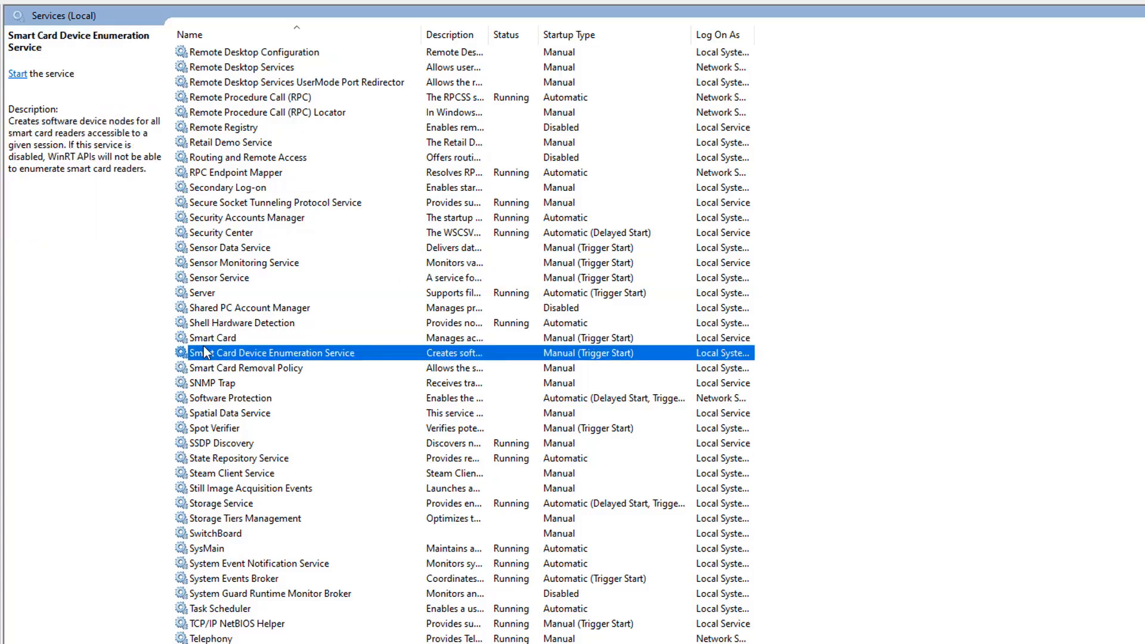
{"action": "left_click", "coordinate": [208, 339]}
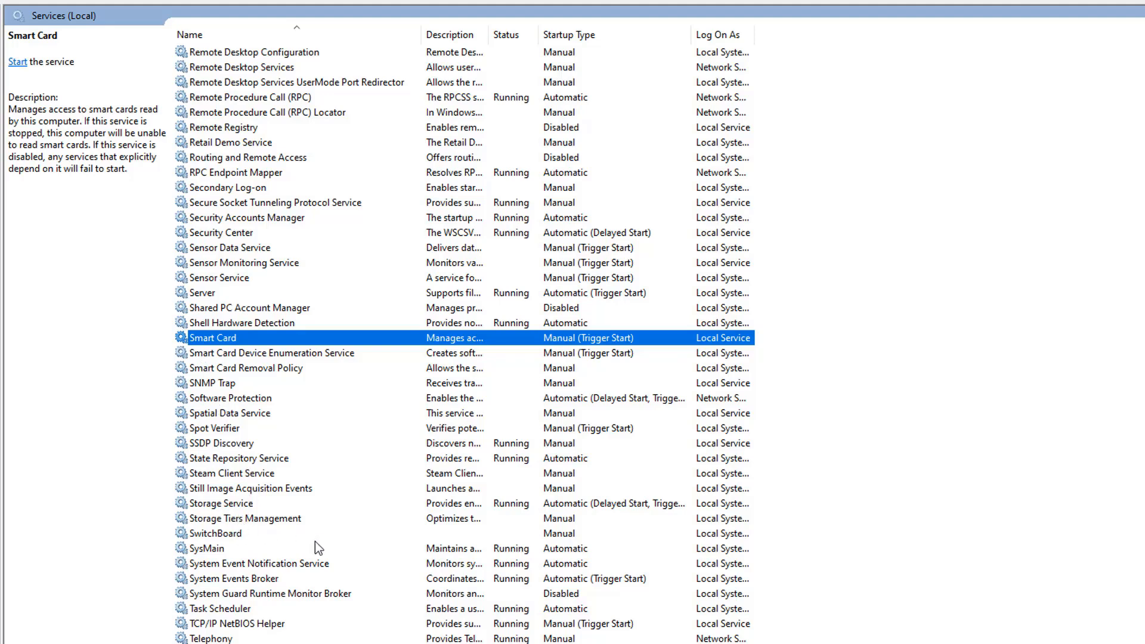
- Read the descriptions of Windows Biometric Service, Windows Camera Frame Server and its Monitor, and Windows Connect Now - Config Registrar
{"action": "scroll", "coordinate": [315, 541], "scroll_direction": "down", "scroll_amount": 6}
{"action": "scroll", "coordinate": [314, 544], "scroll_direction": "down", "scroll_amount": 5}
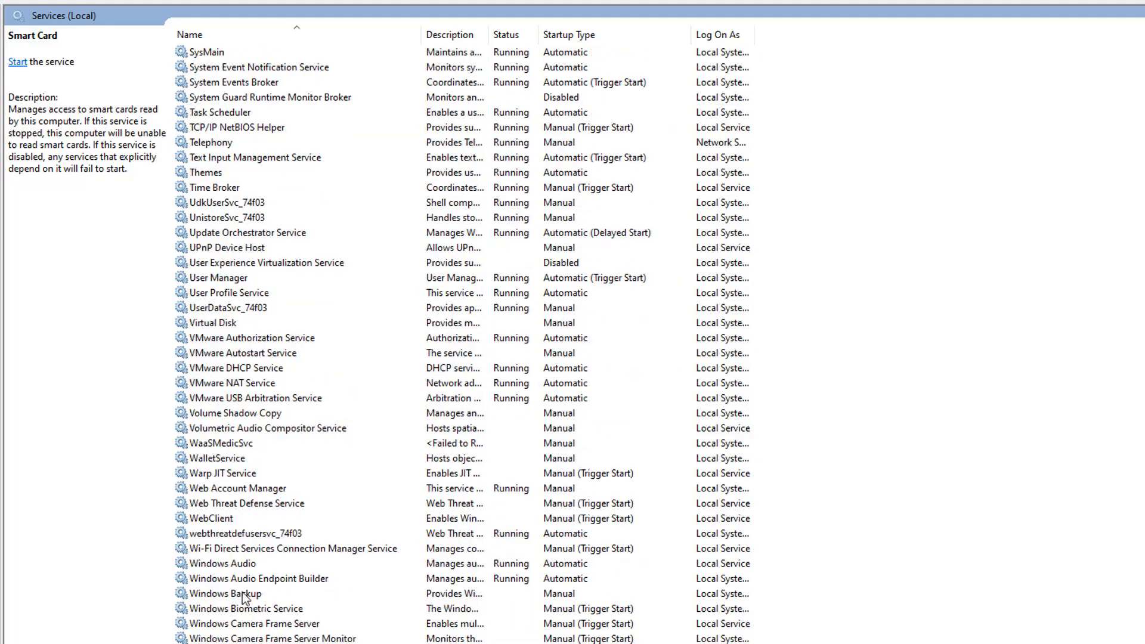
{"action": "scroll", "coordinate": [244, 597], "scroll_direction": "down", "scroll_amount": 2}
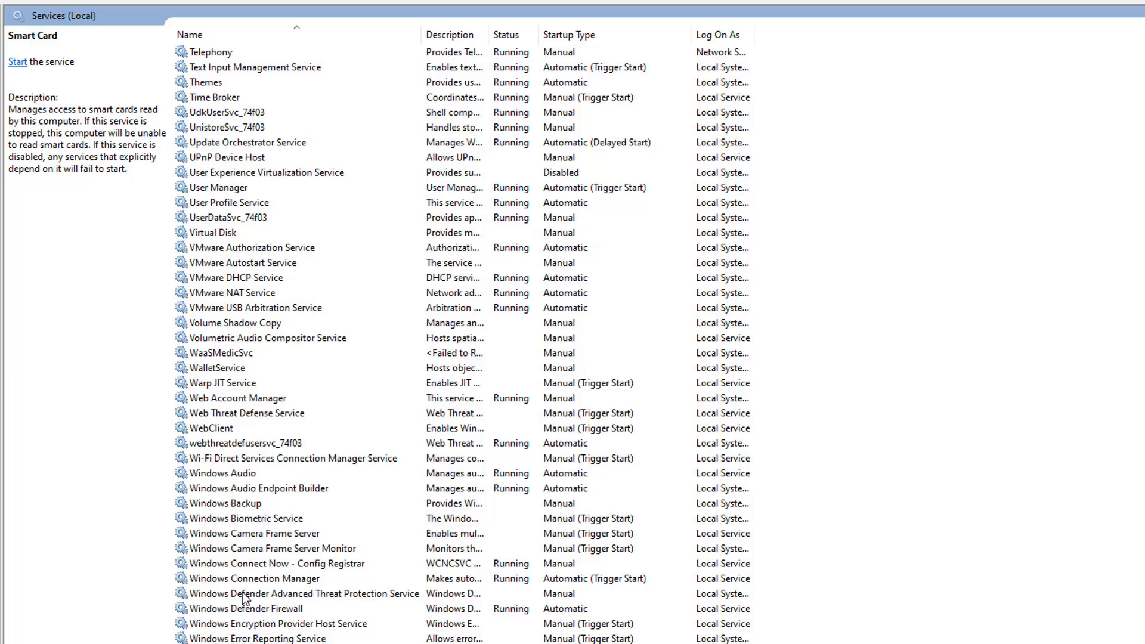
{"action": "left_click", "coordinate": [271, 517]}
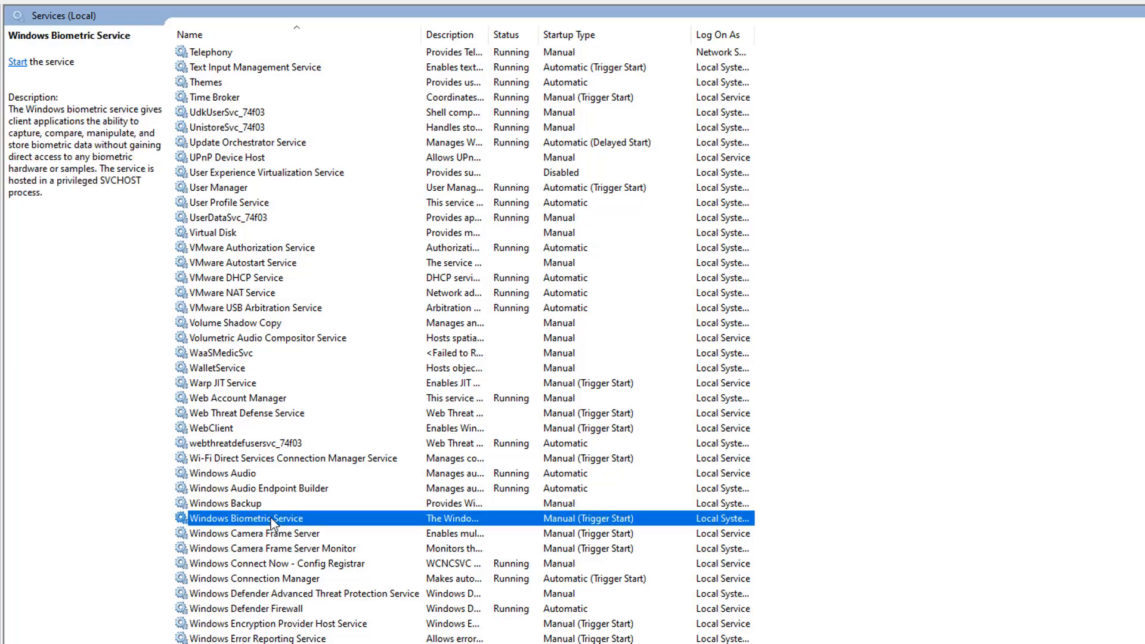
{"action": "left_click", "coordinate": [259, 537]}
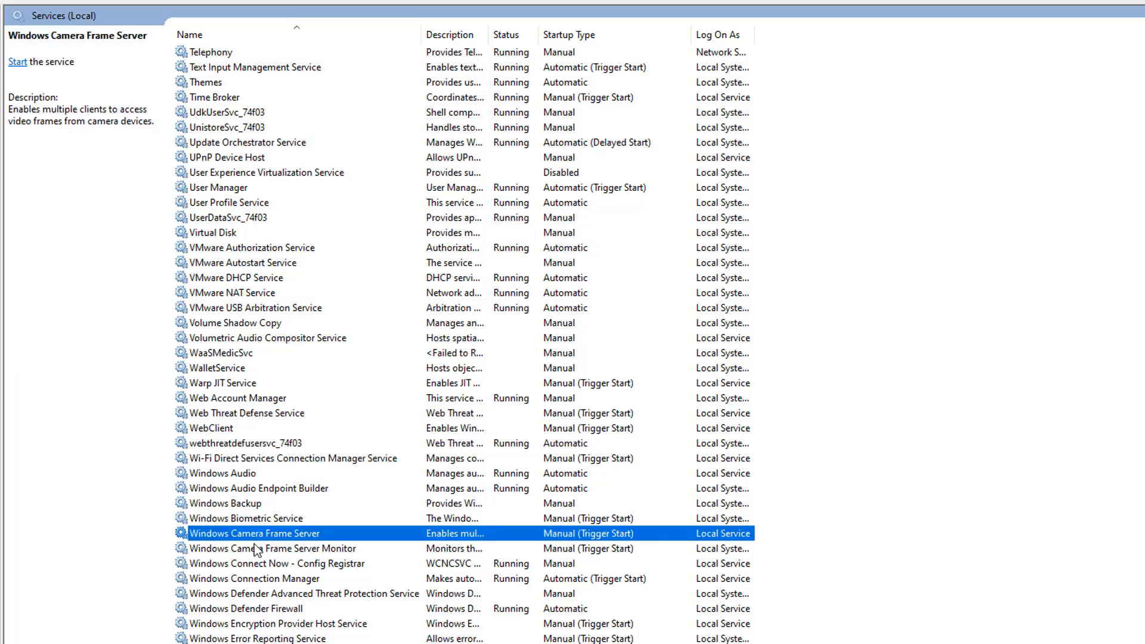
{"action": "left_click", "coordinate": [249, 549]}
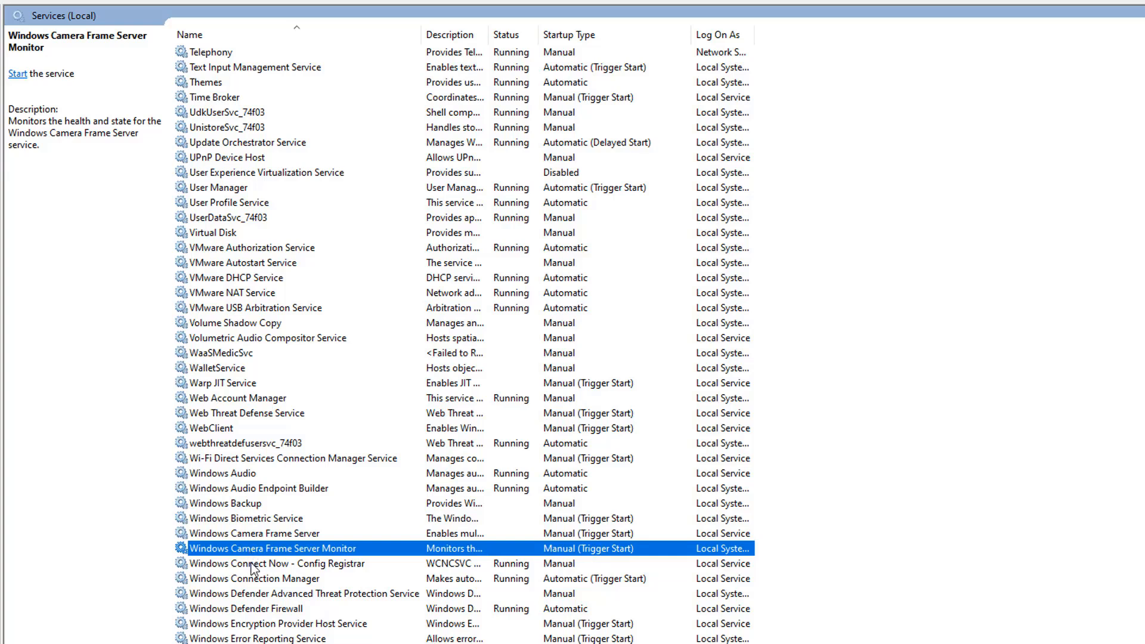
{"action": "left_click", "coordinate": [245, 567]}
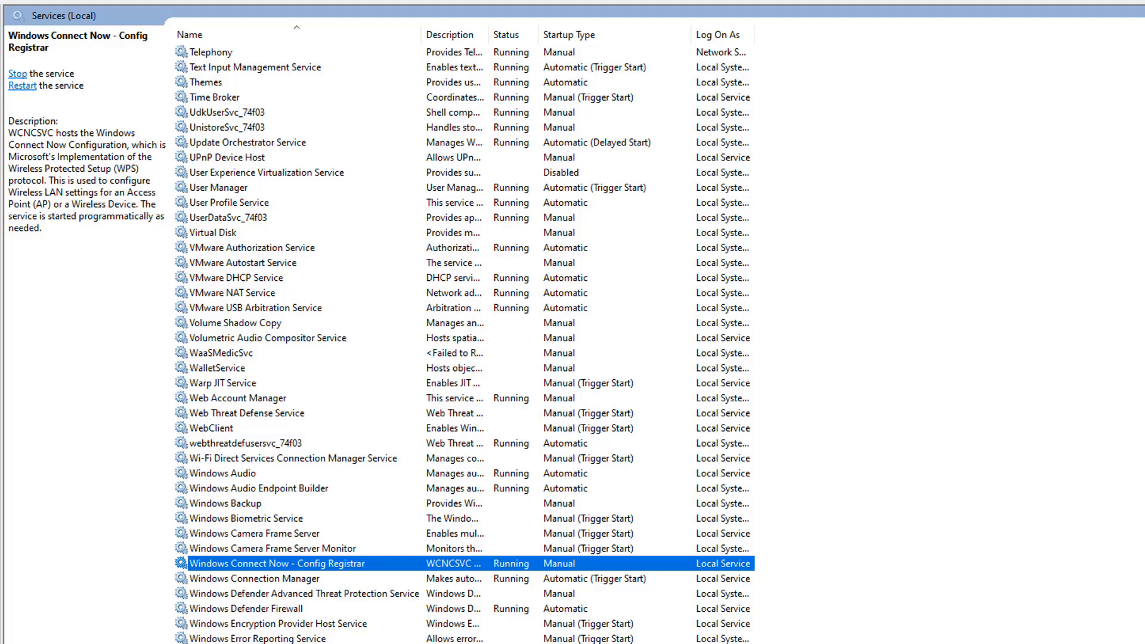
- Open the properties of the Windows Event Log service and stop the service
{"action": "scroll", "coordinate": [465, 345], "scroll_direction": "down", "scroll_amount": 3}
{"action": "scroll", "coordinate": [465, 345], "scroll_direction": "down", "scroll_amount": 4}
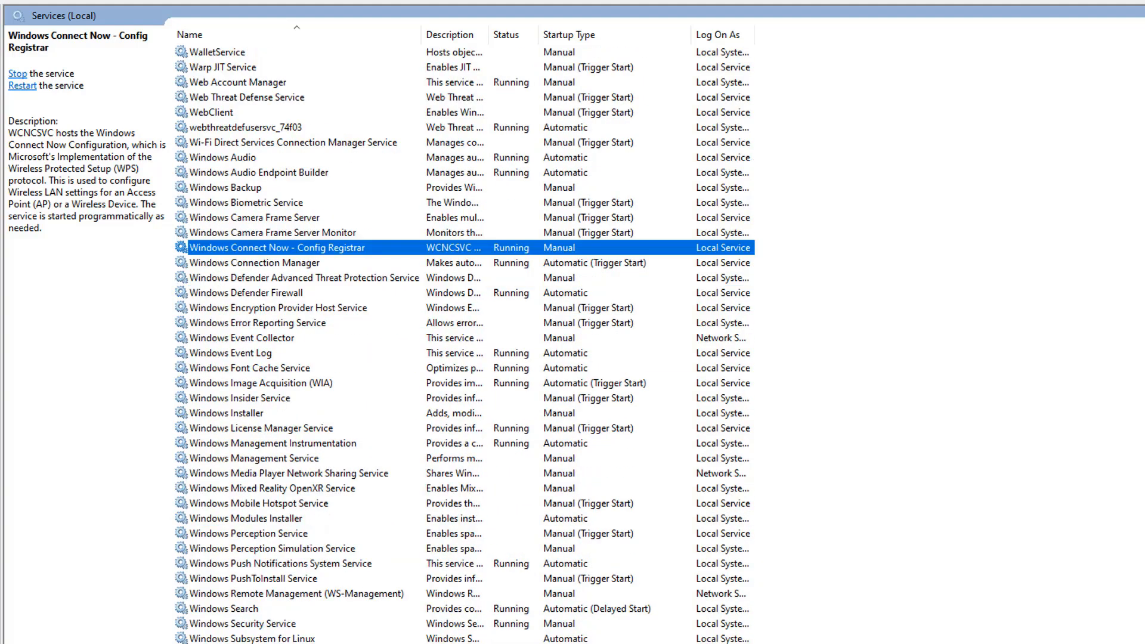
{"action": "left_click", "coordinate": [235, 354]}
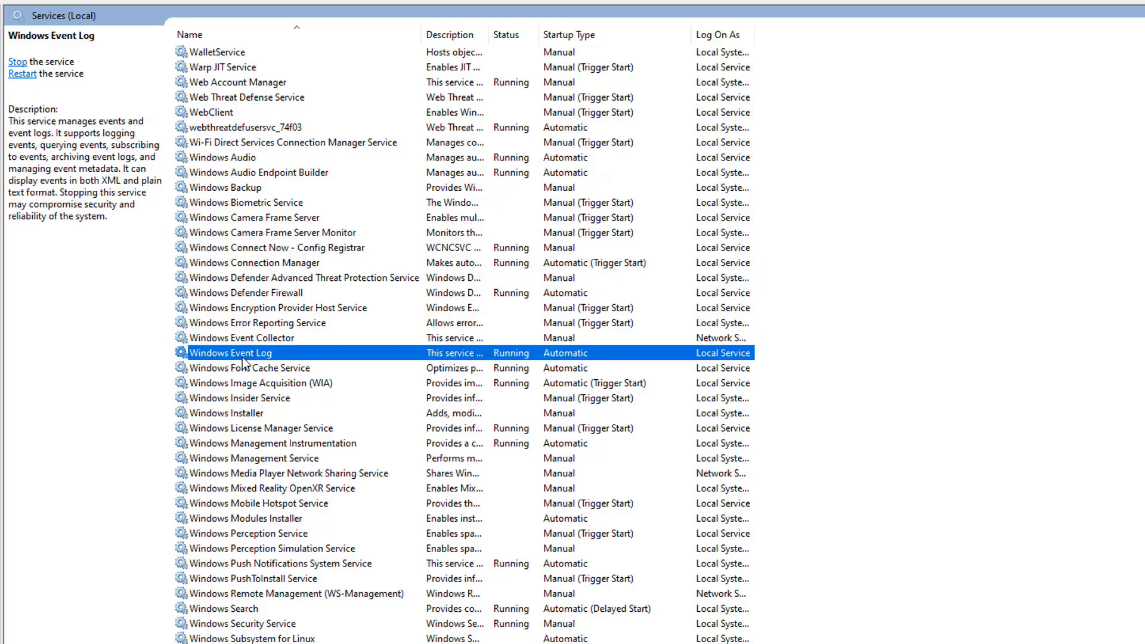
{"action": "double_click", "coordinate": [278, 356]}
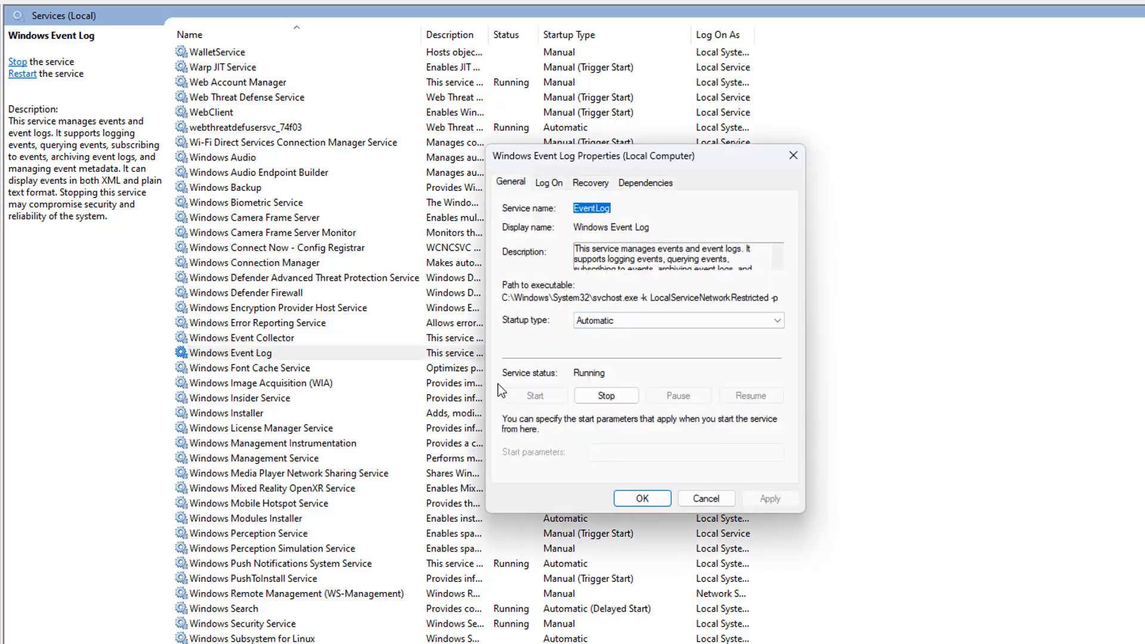
{"action": "left_click", "coordinate": [612, 401]}
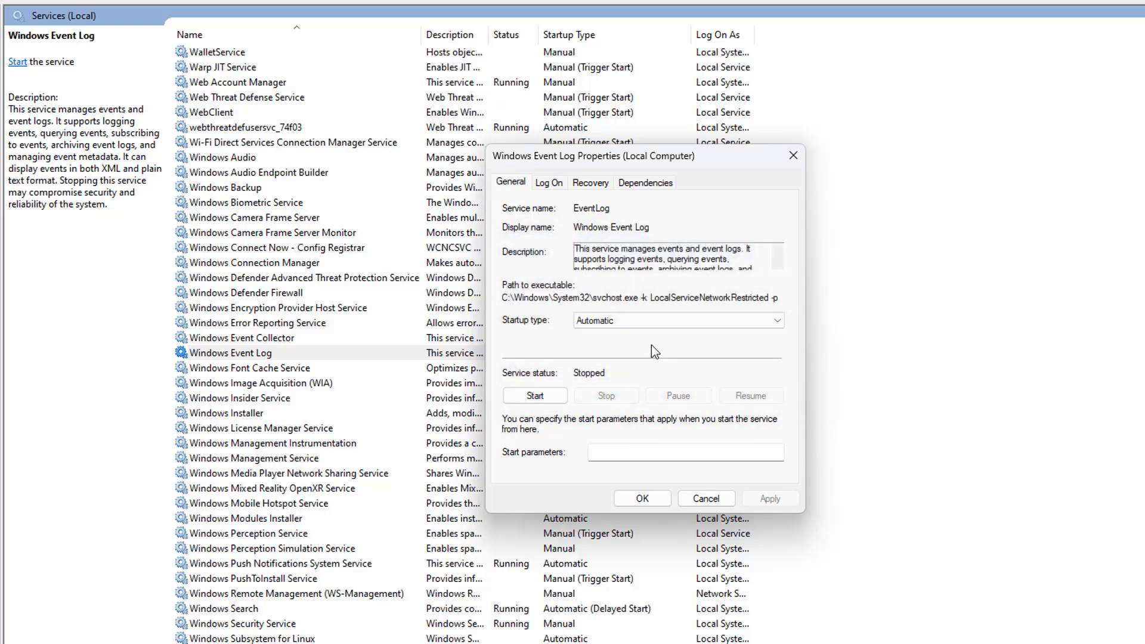
- Set the startup type of the Windows Event Log service to Disabled, apply the change and close its properties
{"action": "left_click", "coordinate": [663, 327]}
{"action": "left_click", "coordinate": [662, 373]}
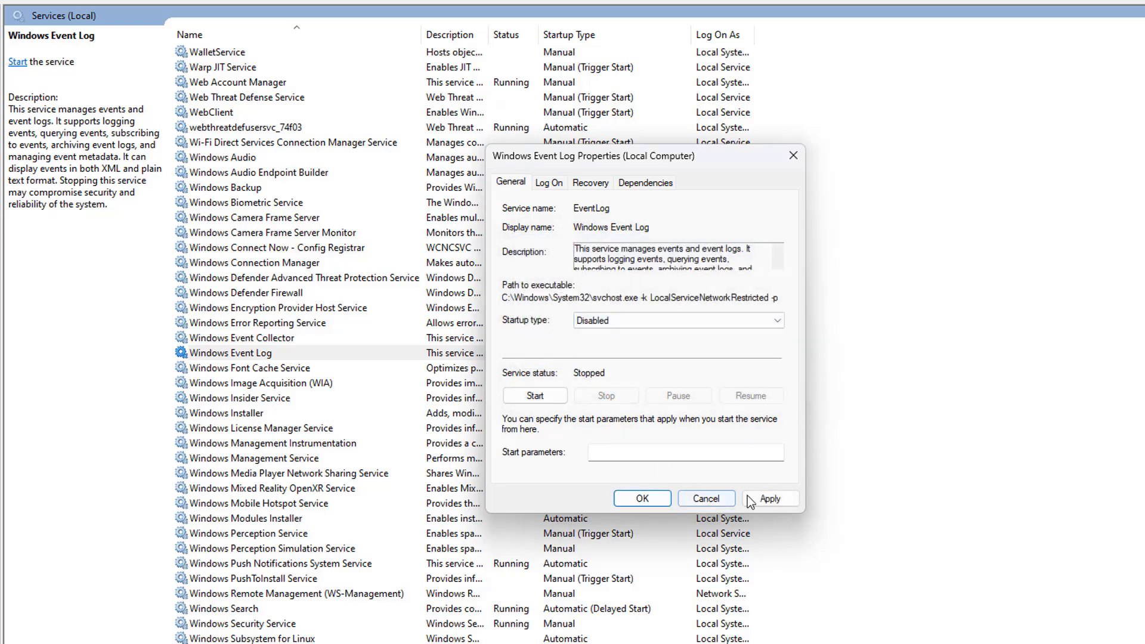
{"action": "left_click", "coordinate": [769, 498]}
{"action": "left_click", "coordinate": [638, 500]}
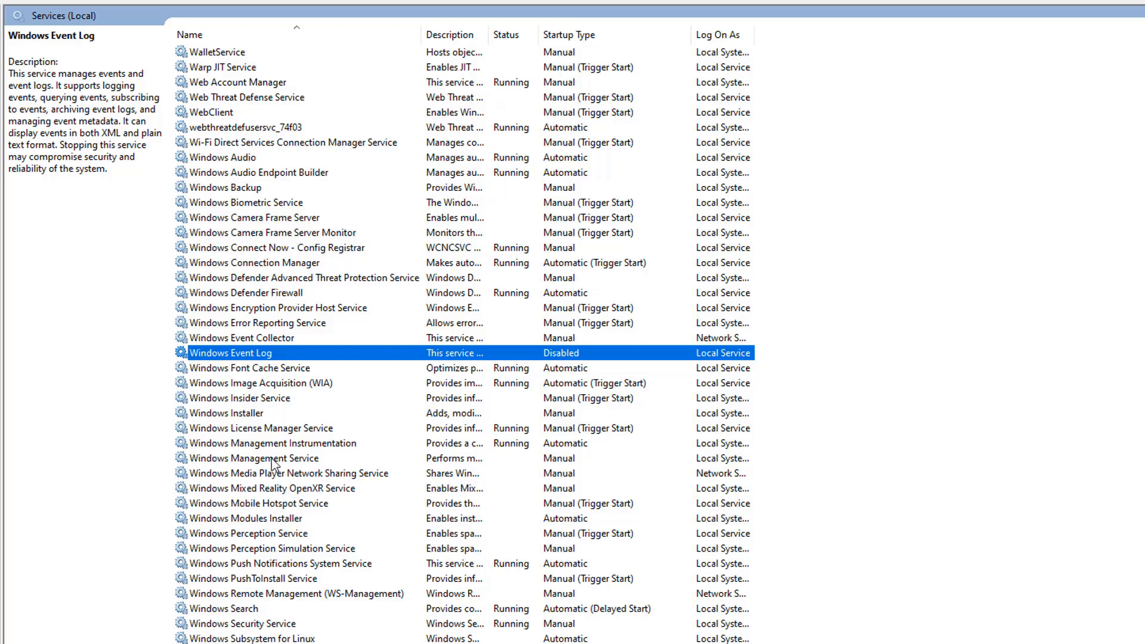
- Read the descriptions of Windows Insider Service, Windows Search, Windows Security Service and Windows Subsystem for Linux
{"action": "left_click", "coordinate": [268, 400]}
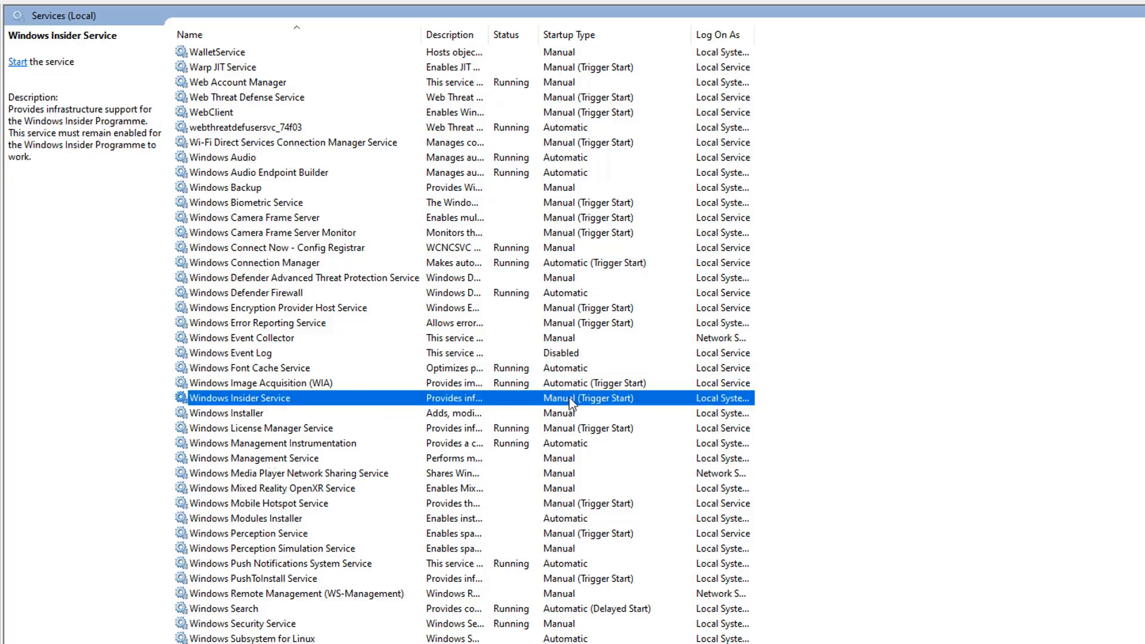
{"action": "scroll", "coordinate": [560, 406], "scroll_direction": "down", "scroll_amount": 4}
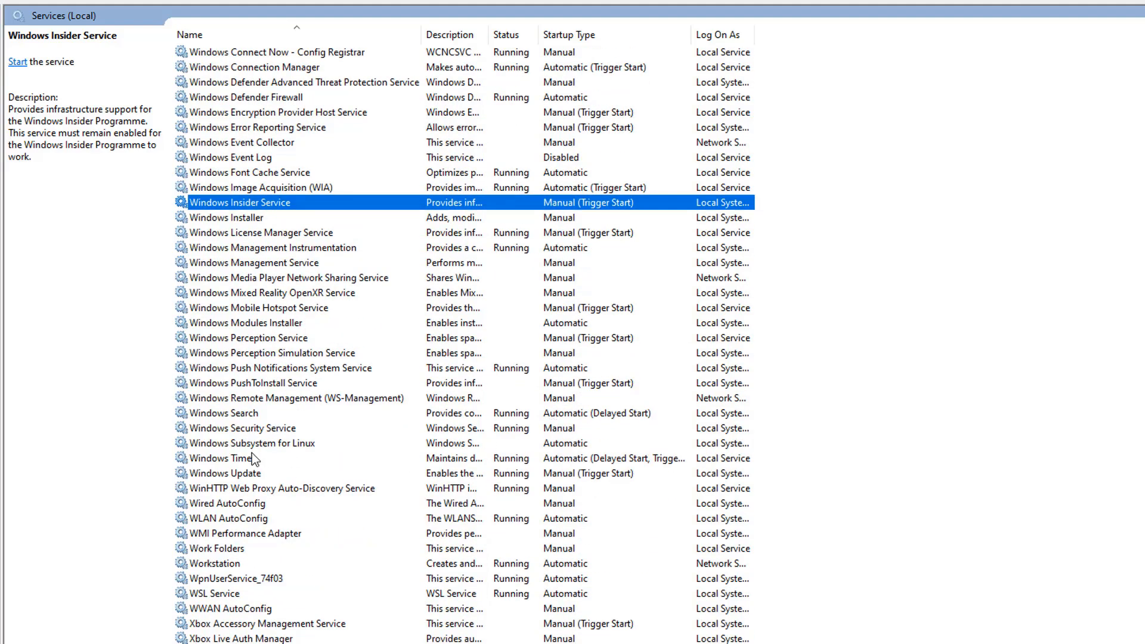
{"action": "left_click", "coordinate": [239, 416]}
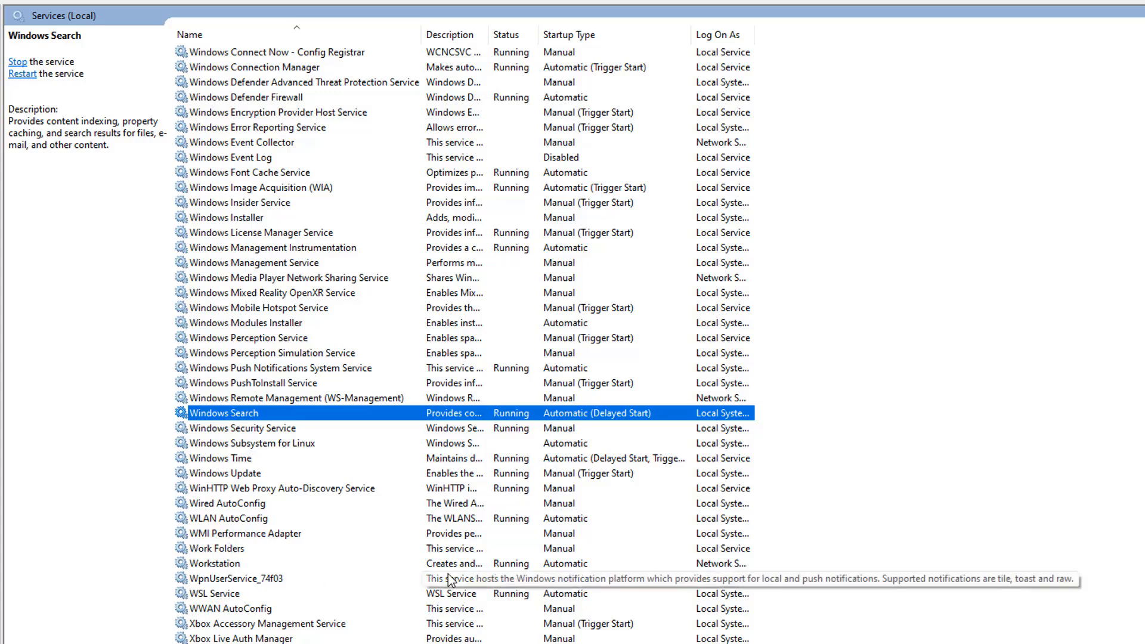
{"action": "left_click", "coordinate": [295, 432]}
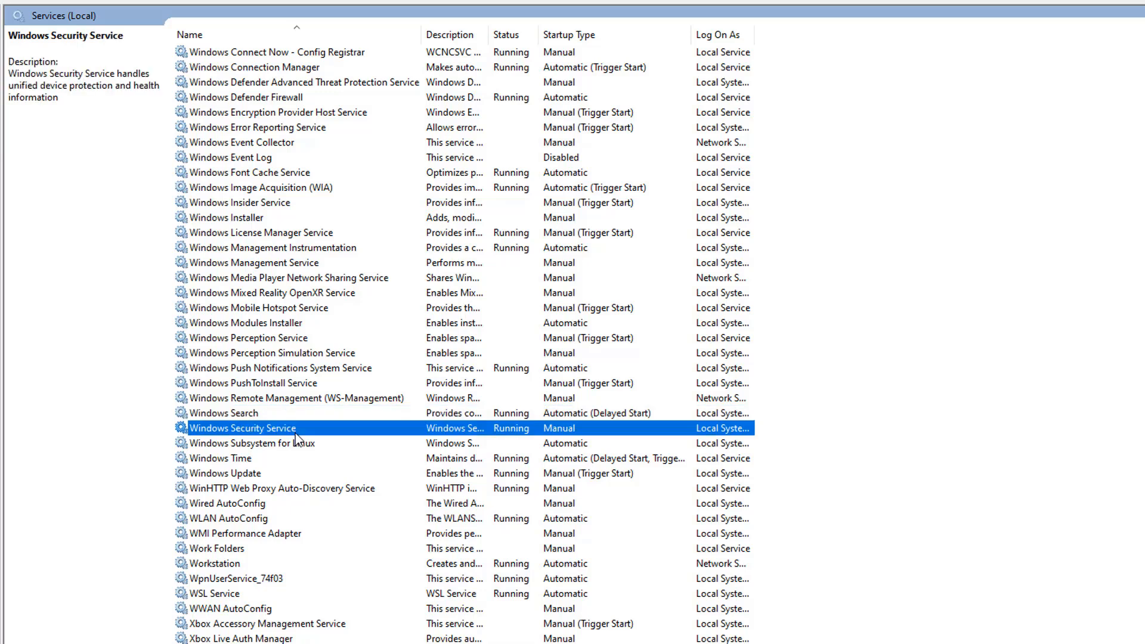
{"action": "left_click", "coordinate": [297, 446]}
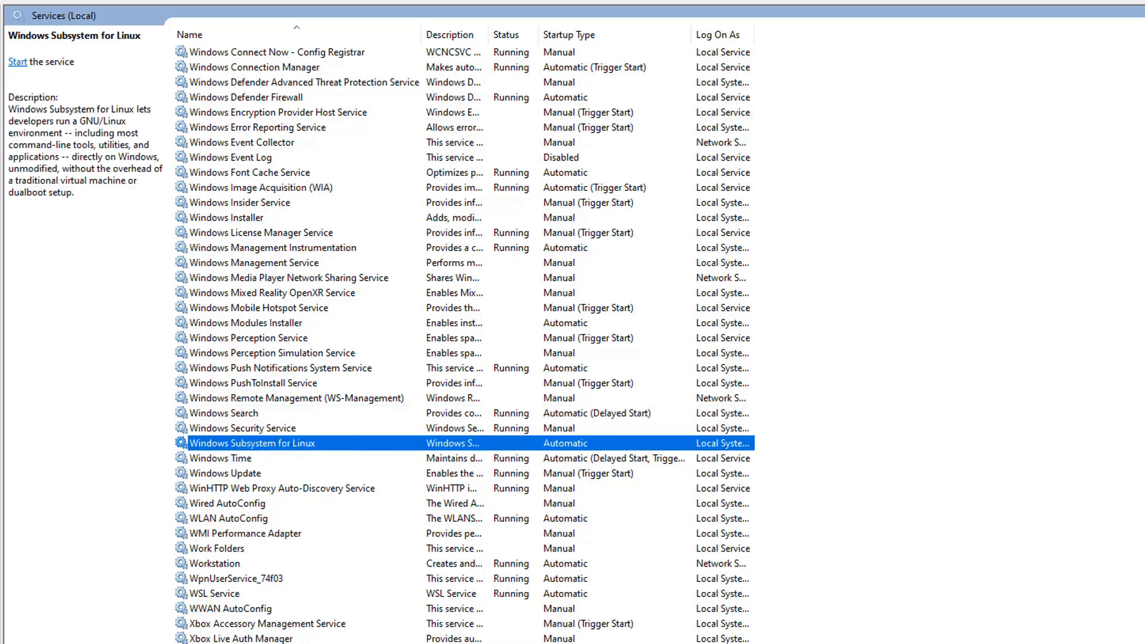
{"action": "left_click", "coordinate": [1133, 289]}
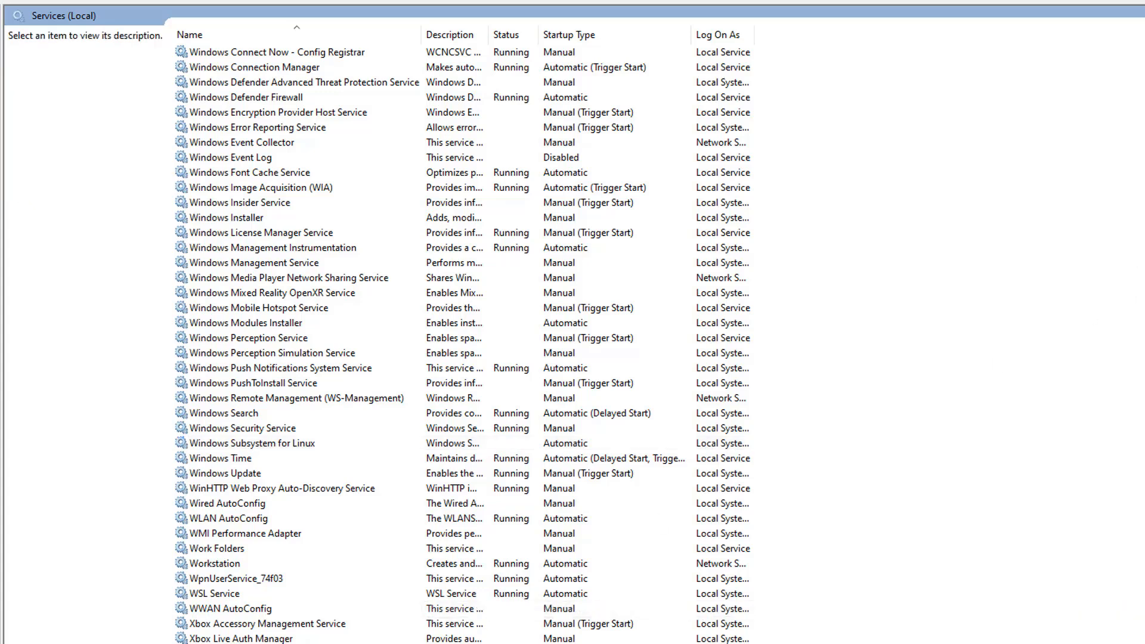
- Read the descriptions of Xbox Live Auth Manager, Xbox Accessory Management Service and WWAN AutoConfig
{"action": "left_click", "coordinate": [246, 638]}
{"action": "left_click", "coordinate": [246, 625]}
{"action": "left_click", "coordinate": [244, 608]}
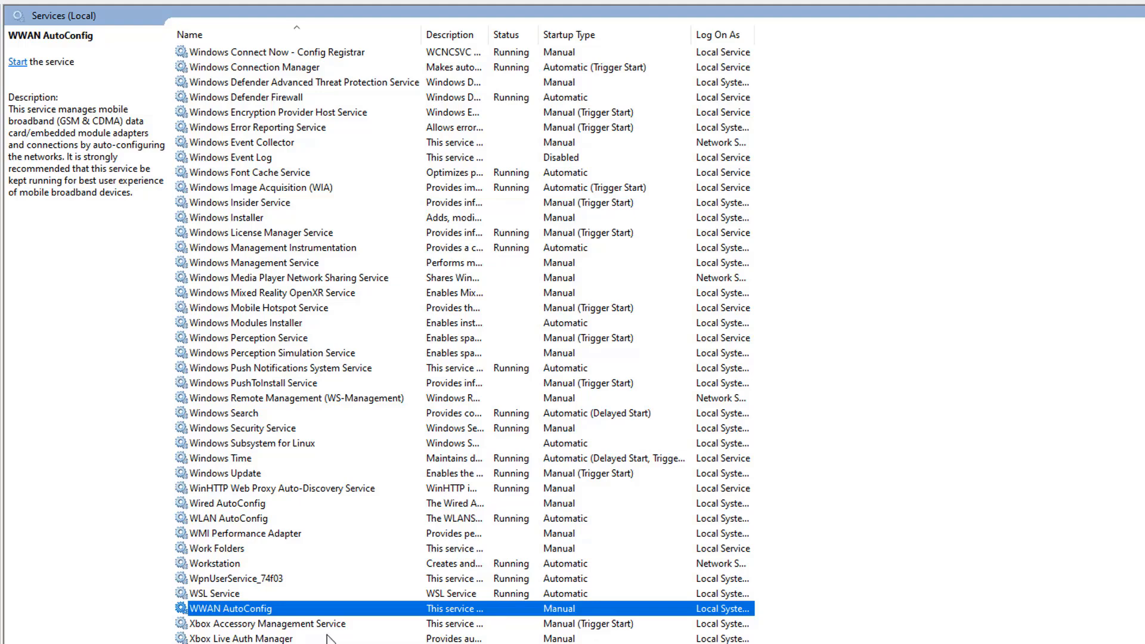
- Examine the HV Host Service and the Hyper-V services, including Guest Service Interface, Time Synchronization and Volume Shadow Copy Requestor
{"action": "scroll", "coordinate": [327, 639], "scroll_direction": "up", "scroll_amount": 9}
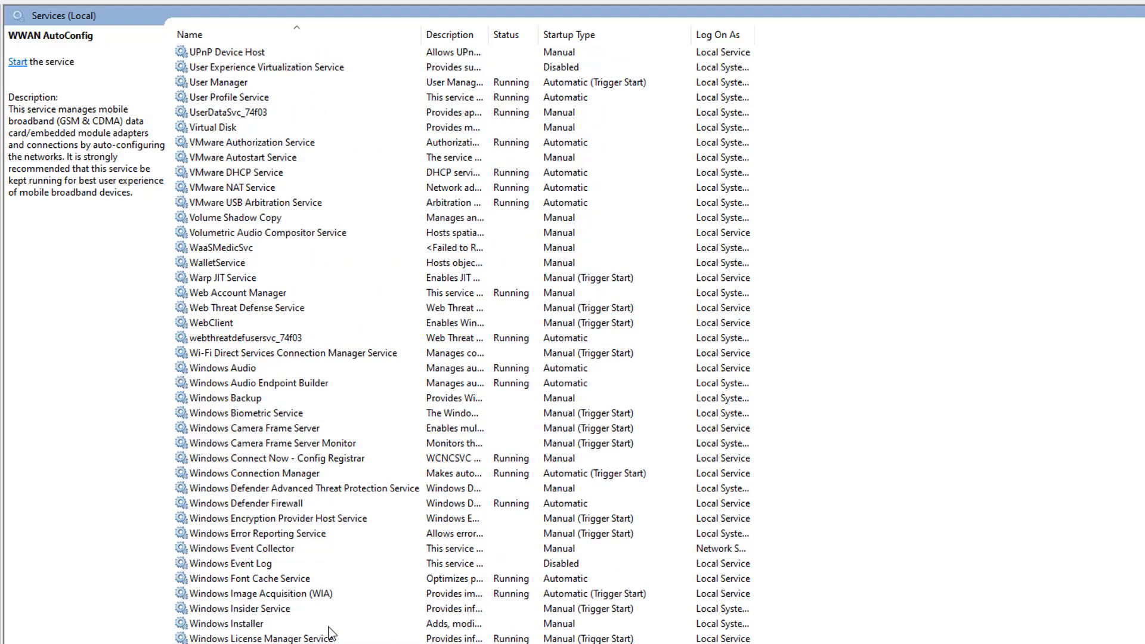
{"action": "scroll", "coordinate": [330, 633], "scroll_direction": "up", "scroll_amount": 4}
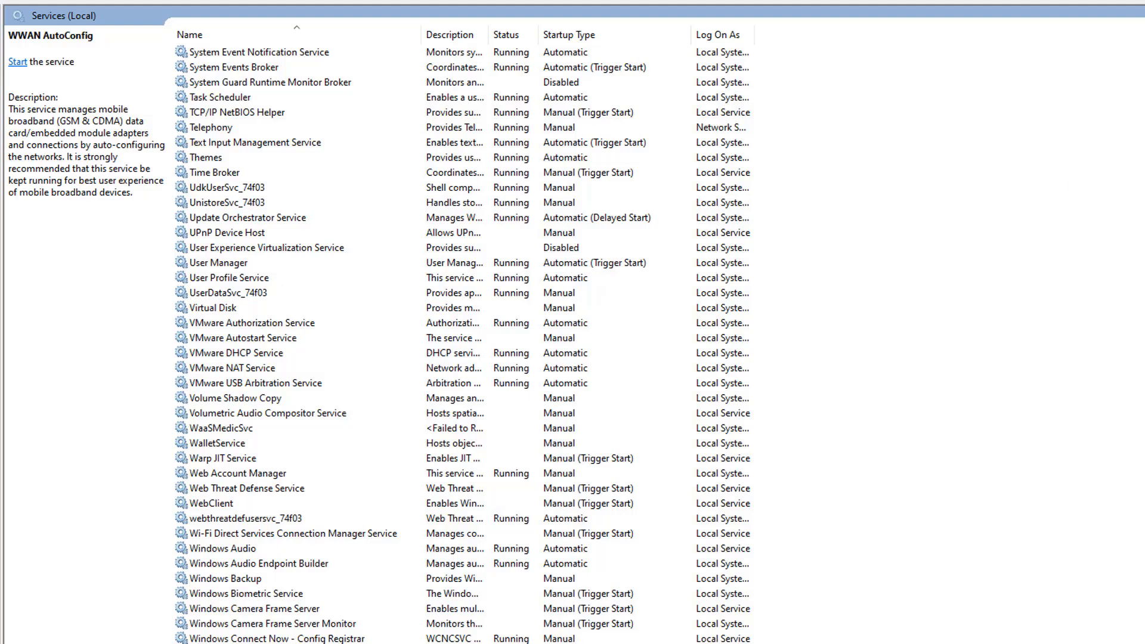
{"action": "scroll", "coordinate": [678, 340], "scroll_direction": "up", "scroll_amount": 11}
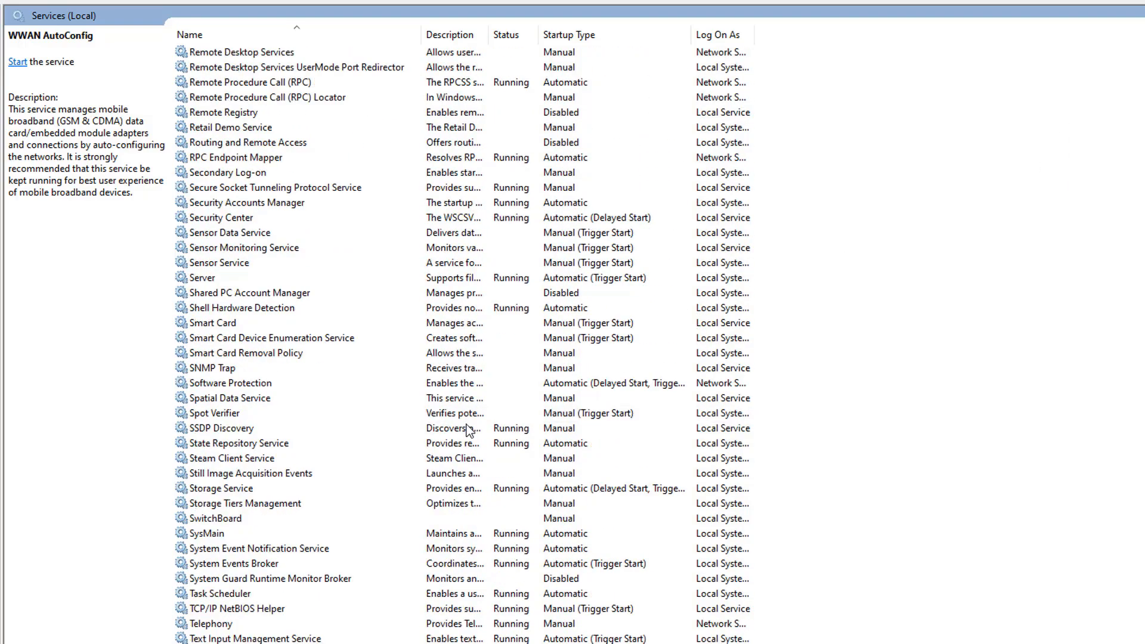
{"action": "scroll", "coordinate": [468, 429], "scroll_direction": "up", "scroll_amount": 20}
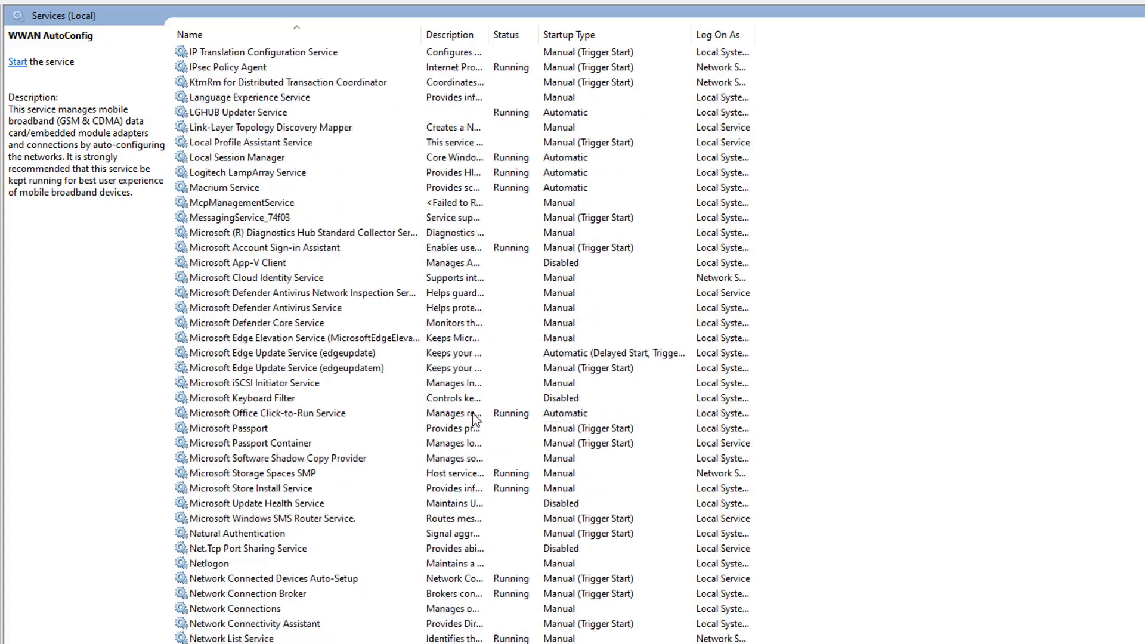
{"action": "scroll", "coordinate": [474, 417], "scroll_direction": "up", "scroll_amount": 10}
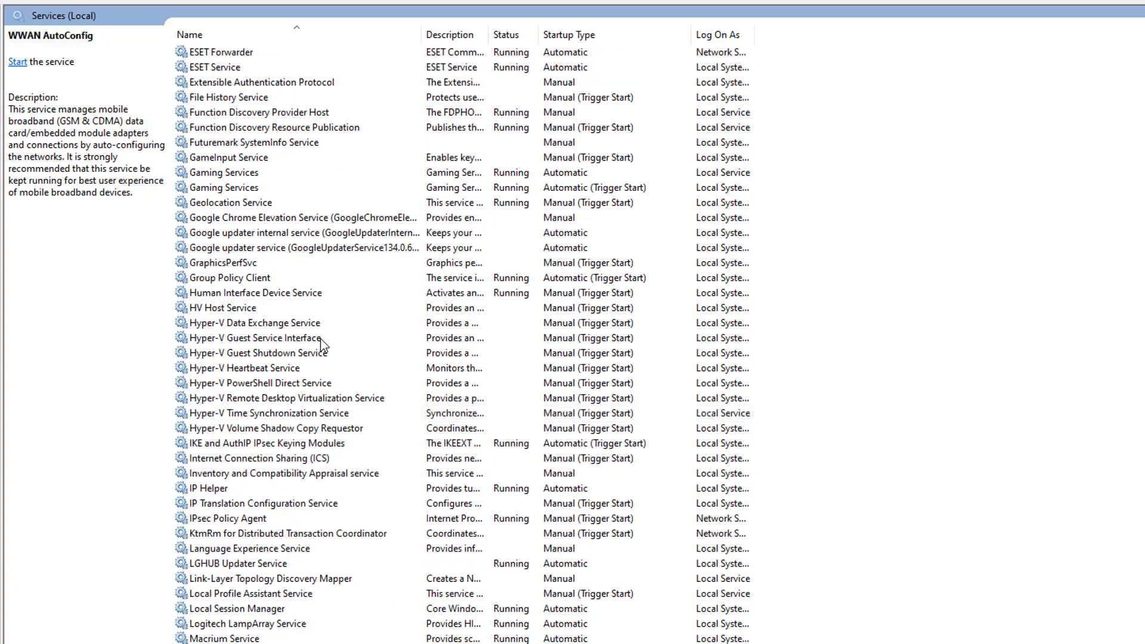
{"action": "left_click", "coordinate": [567, 312]}
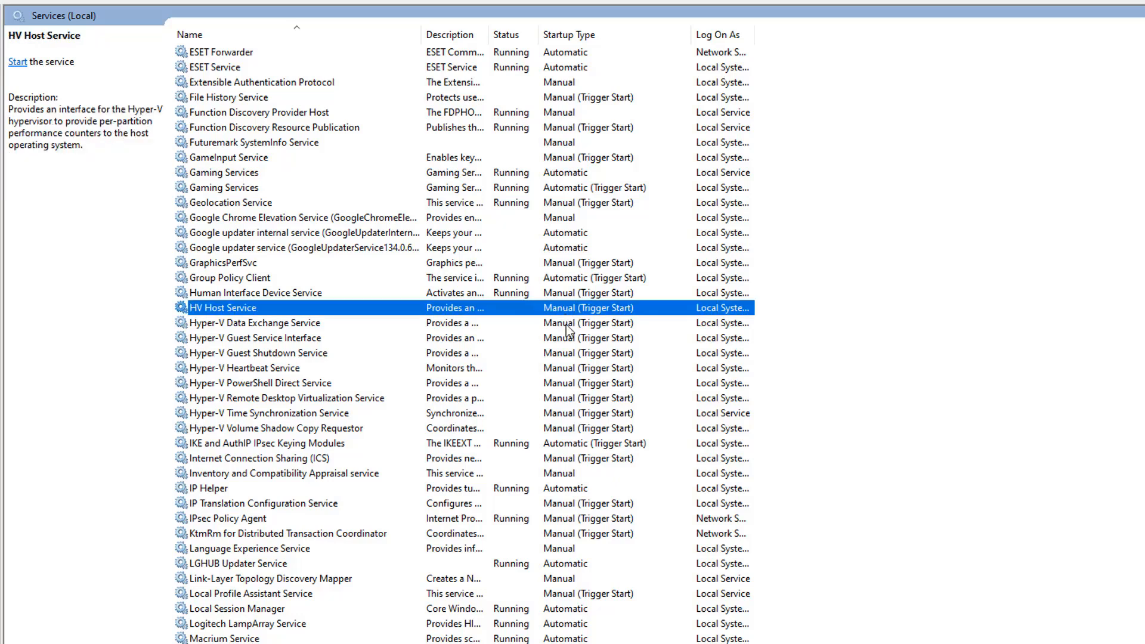
{"action": "left_click", "coordinate": [567, 339]}
{"action": "left_click", "coordinate": [565, 354]}
{"action": "left_click", "coordinate": [555, 385]}
{"action": "left_click", "coordinate": [560, 415]}
{"action": "left_click", "coordinate": [560, 427]}
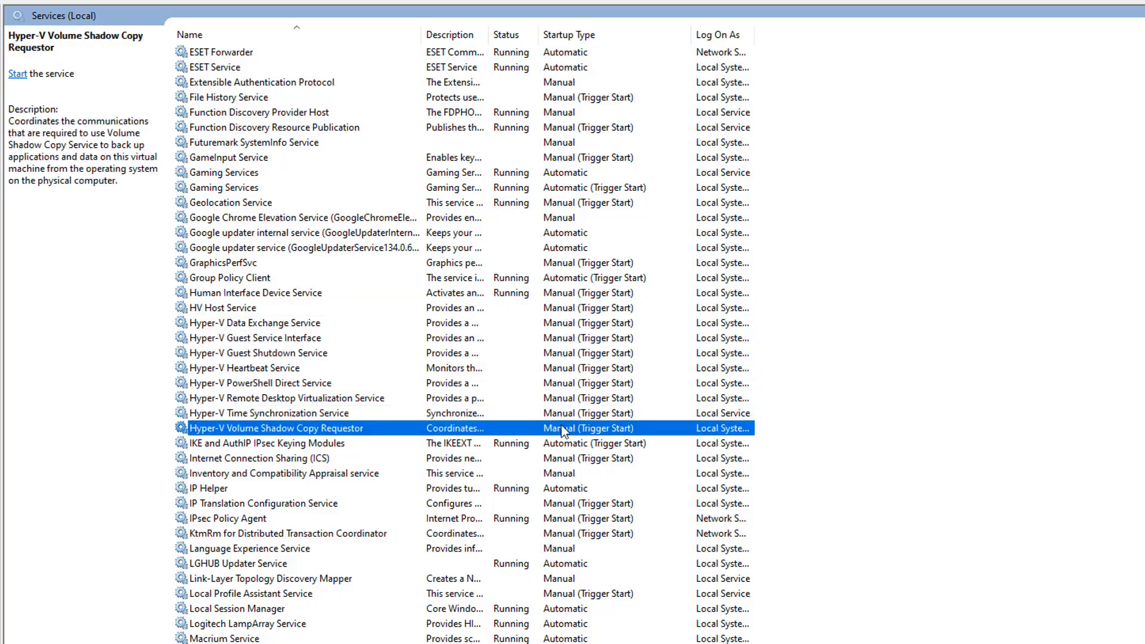
{"action": "left_click", "coordinate": [556, 384]}
{"action": "left_click", "coordinate": [546, 338]}
{"action": "left_click", "coordinate": [545, 309]}
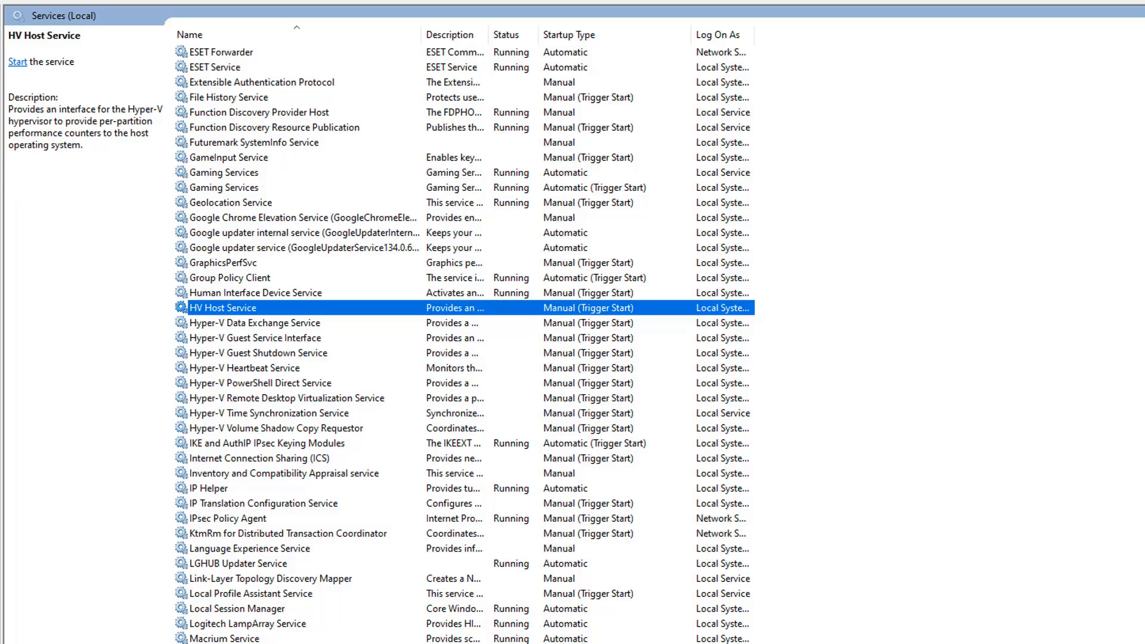
- Stop the Geolocation Service through its properties, leaving its startup type as it is
{"action": "left_click", "coordinate": [258, 204]}
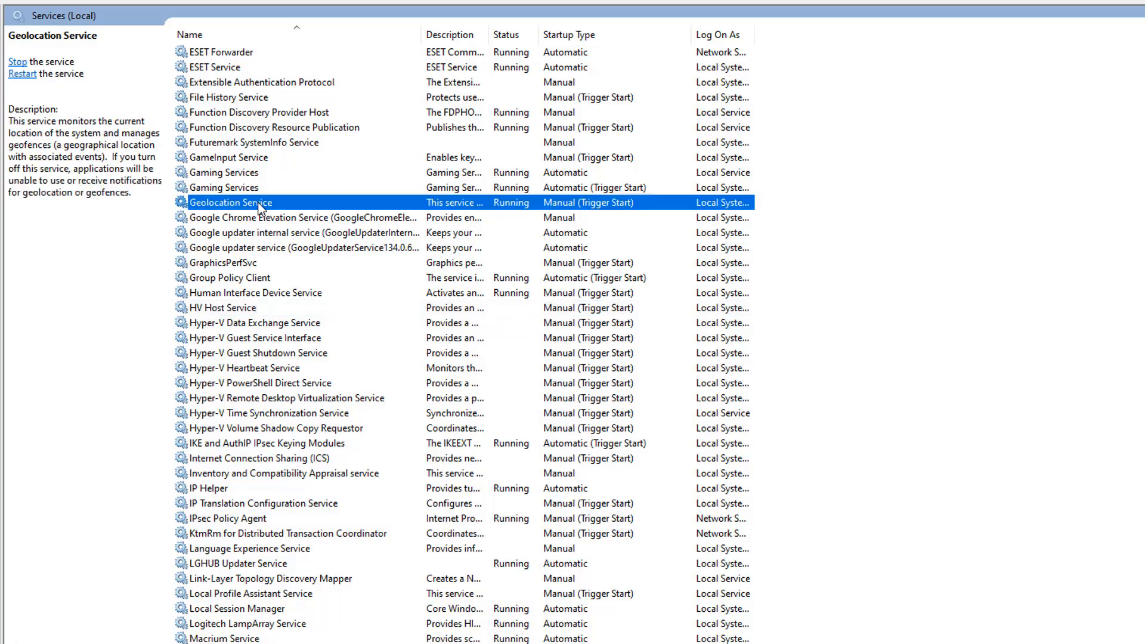
{"action": "double_click", "coordinate": [258, 204]}
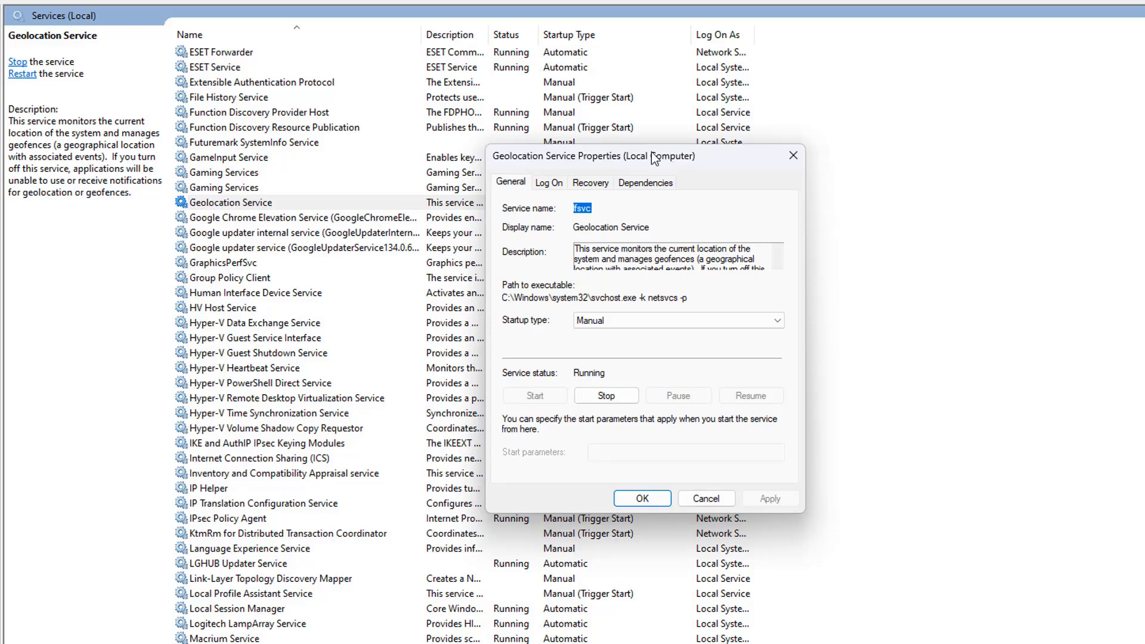
{"action": "left_click_drag", "start_coordinate": [654, 158], "coordinate": [529, 122]}
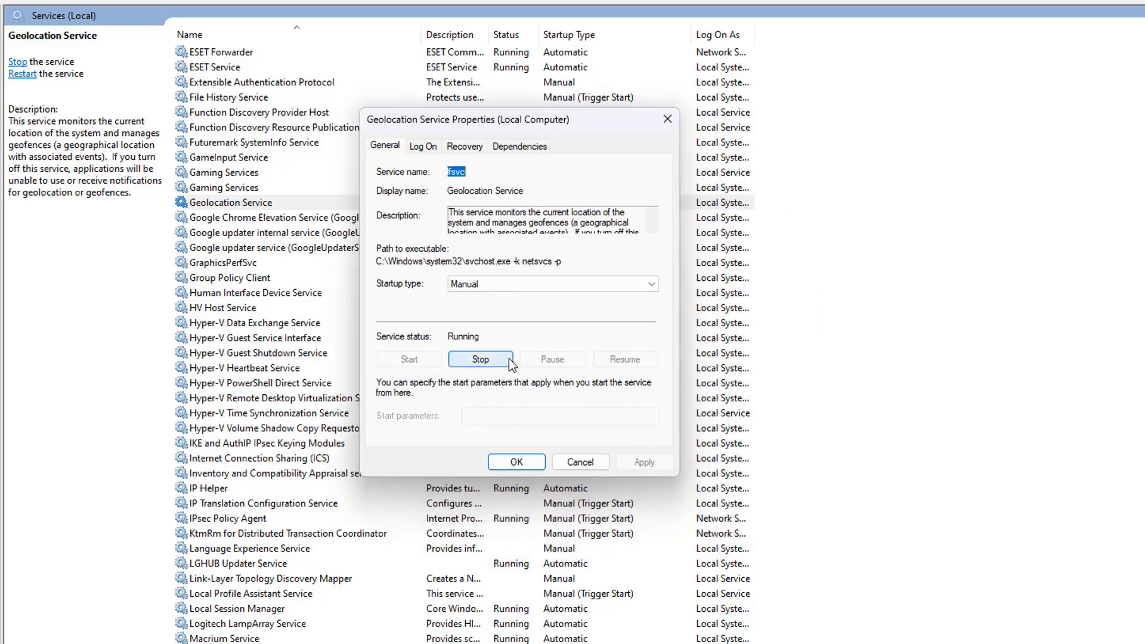
{"action": "left_click", "coordinate": [491, 360]}
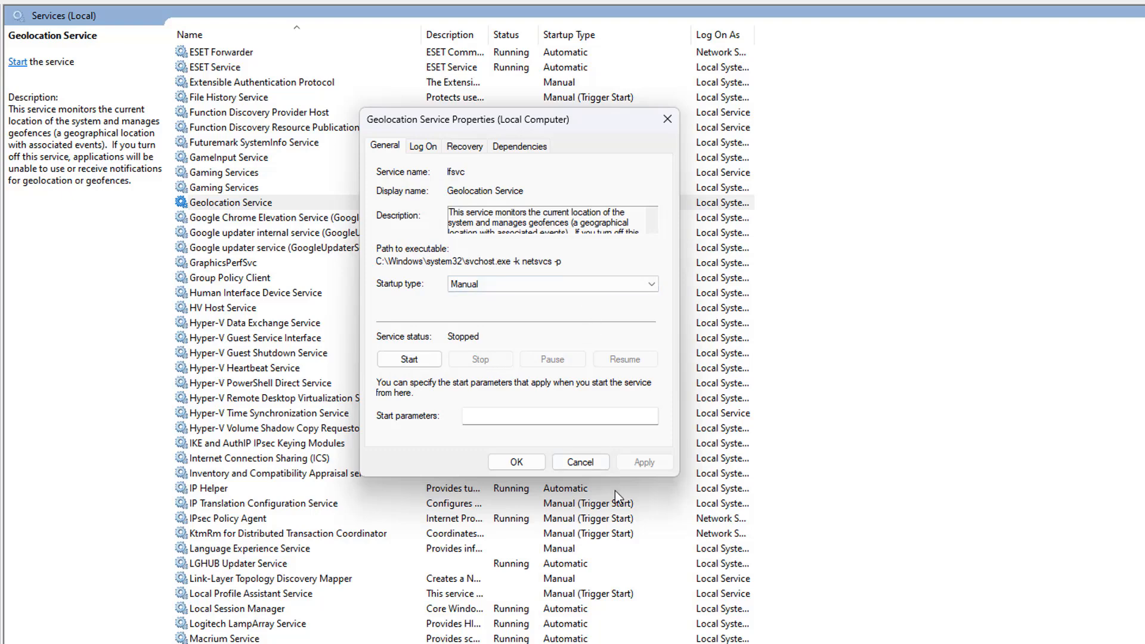
{"action": "left_click", "coordinate": [530, 466]}
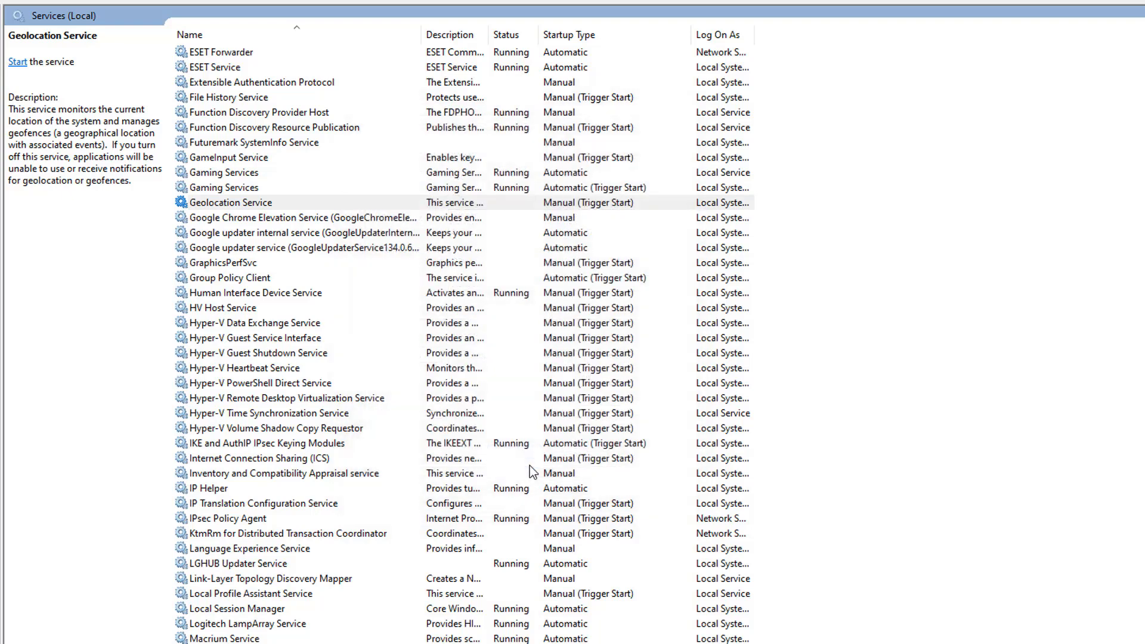
{"action": "left_click", "coordinate": [276, 208]}
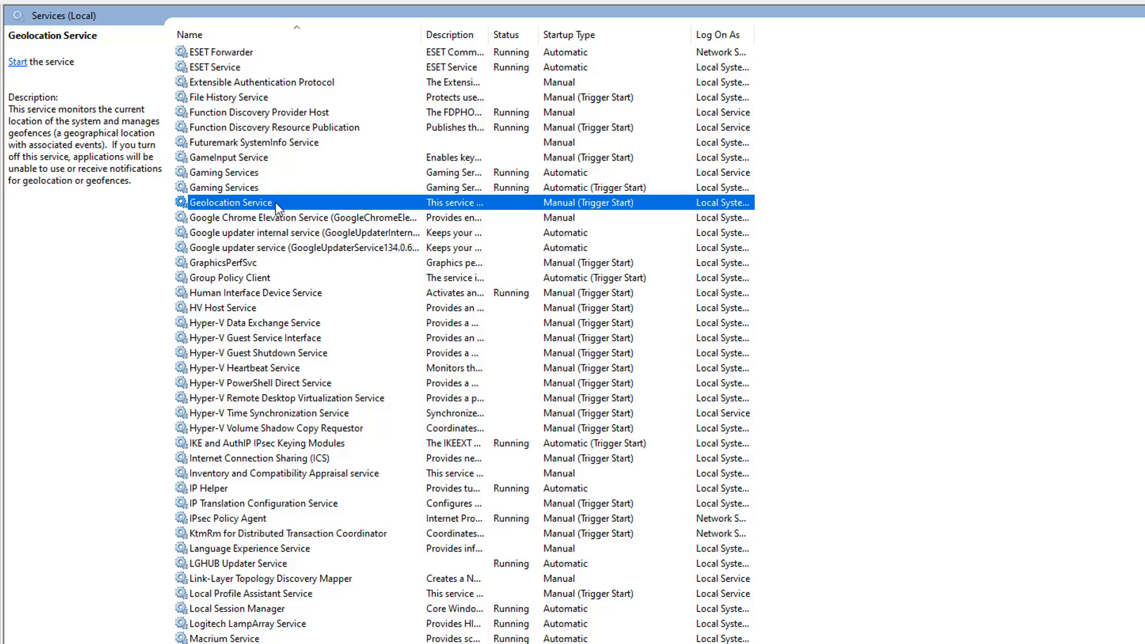
- Check the properties of the first Gaming Services entry, closing them without changing anything
{"action": "left_click", "coordinate": [247, 172]}
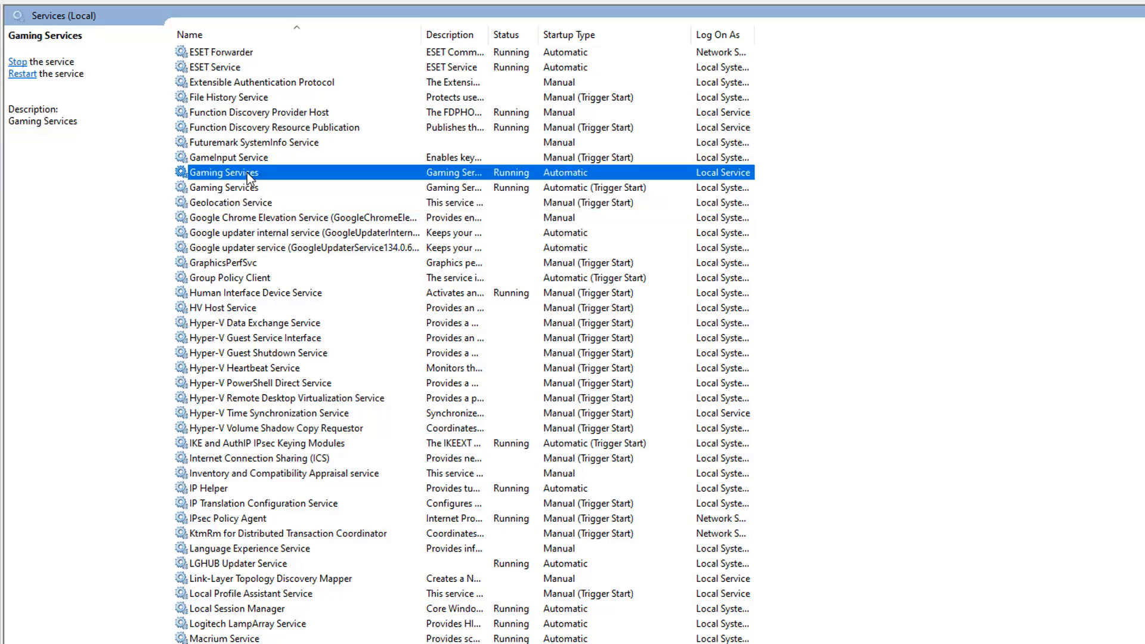
{"action": "right_click", "coordinate": [248, 173]}
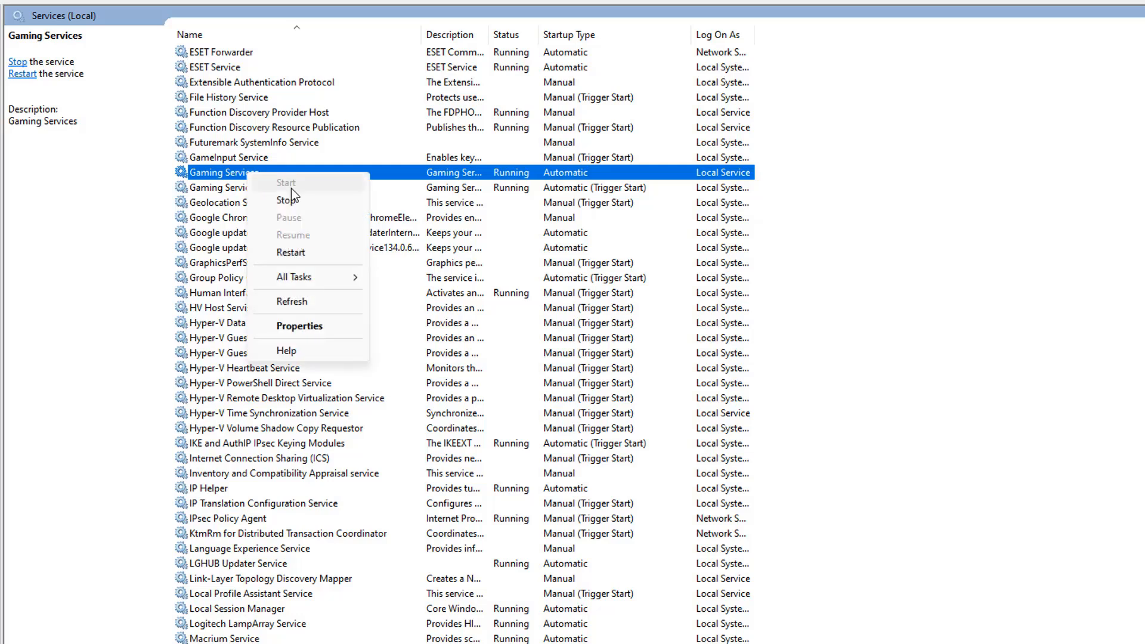
{"action": "left_click", "coordinate": [320, 326]}
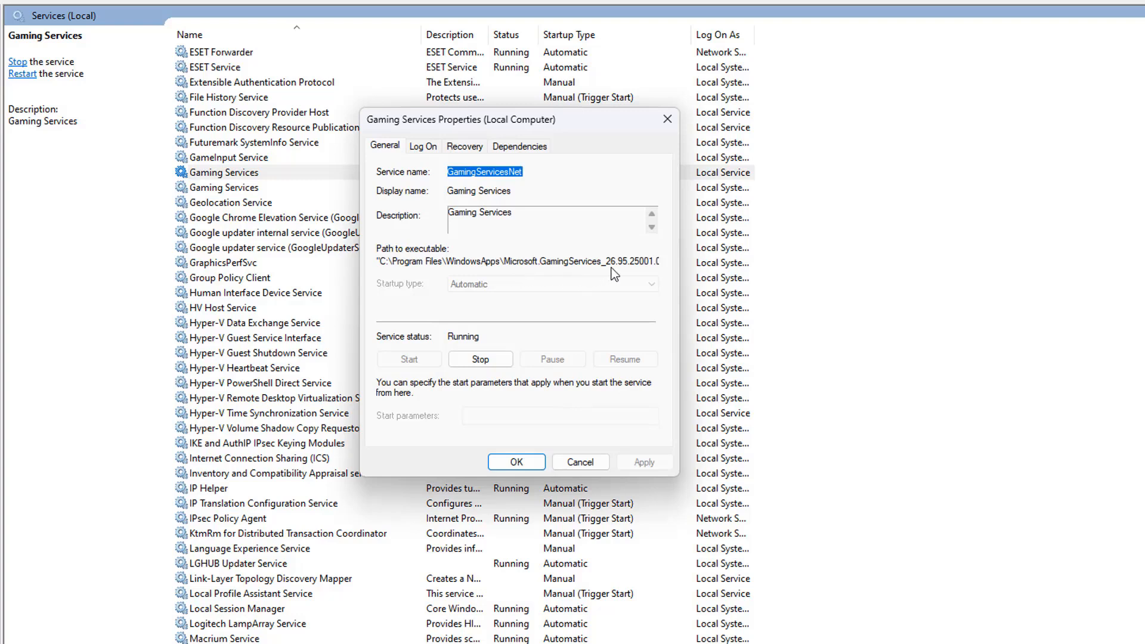
{"action": "left_click", "coordinate": [588, 466]}
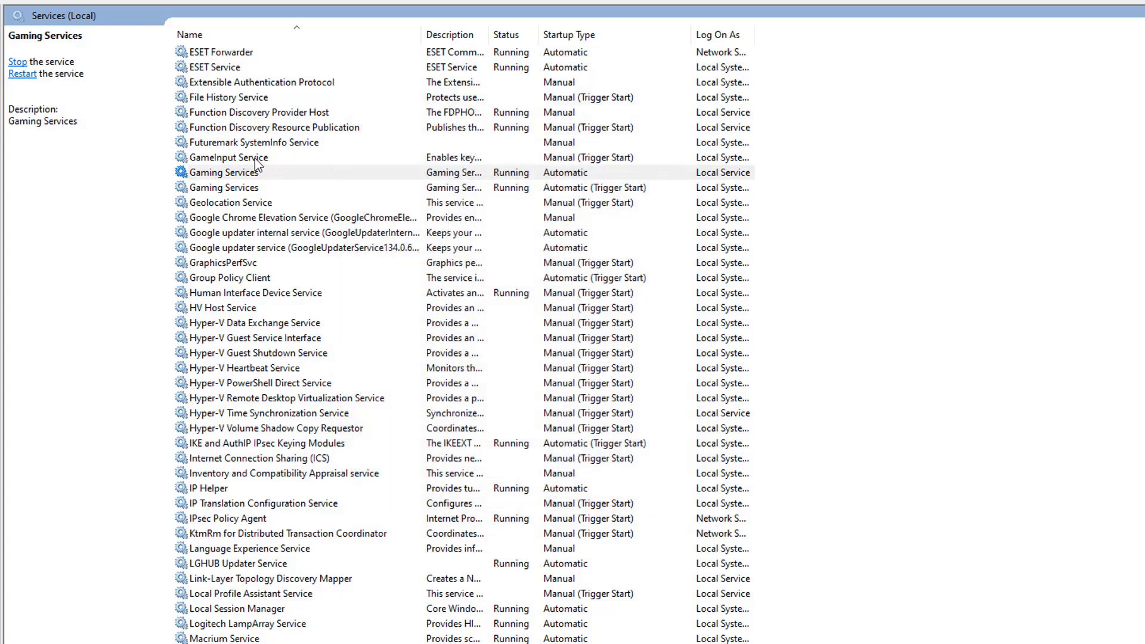
- Stop the first Gaming Services entry, GamingServicesNet, through its properties and close them
{"action": "left_click", "coordinate": [232, 176]}
{"action": "double_click", "coordinate": [233, 174]}
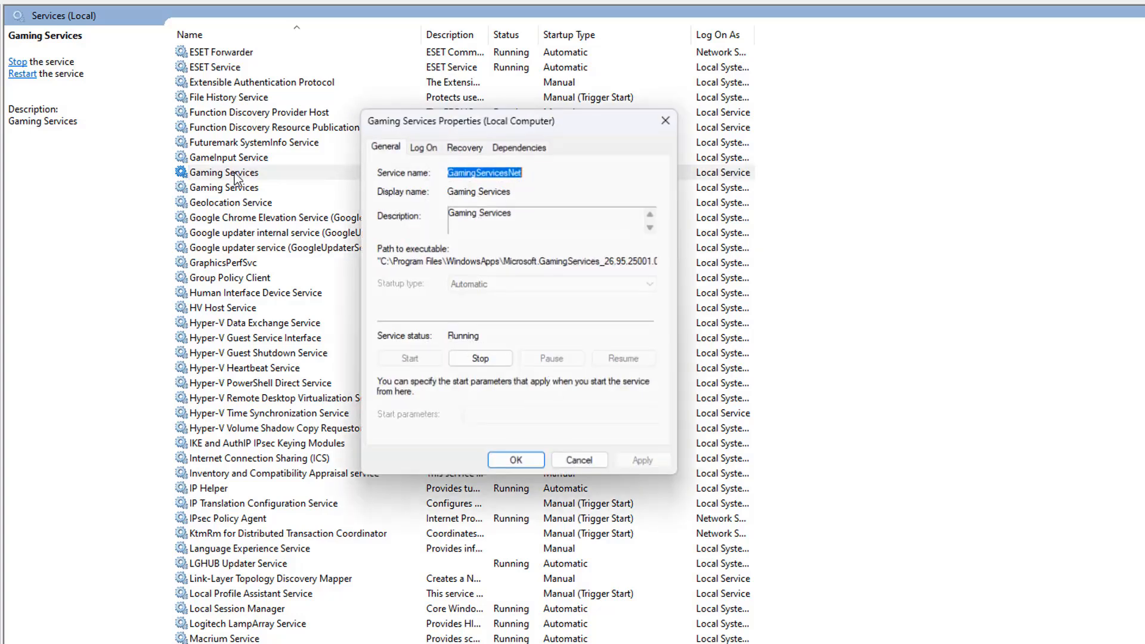
{"action": "left_click", "coordinate": [474, 359]}
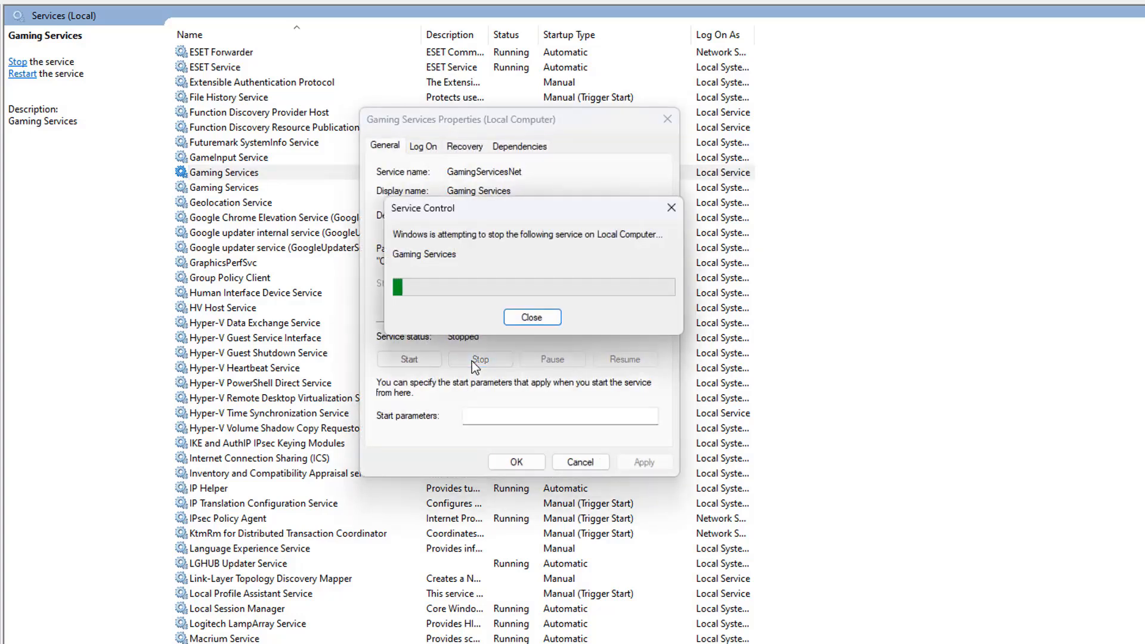
{"action": "left_click", "coordinate": [514, 462]}
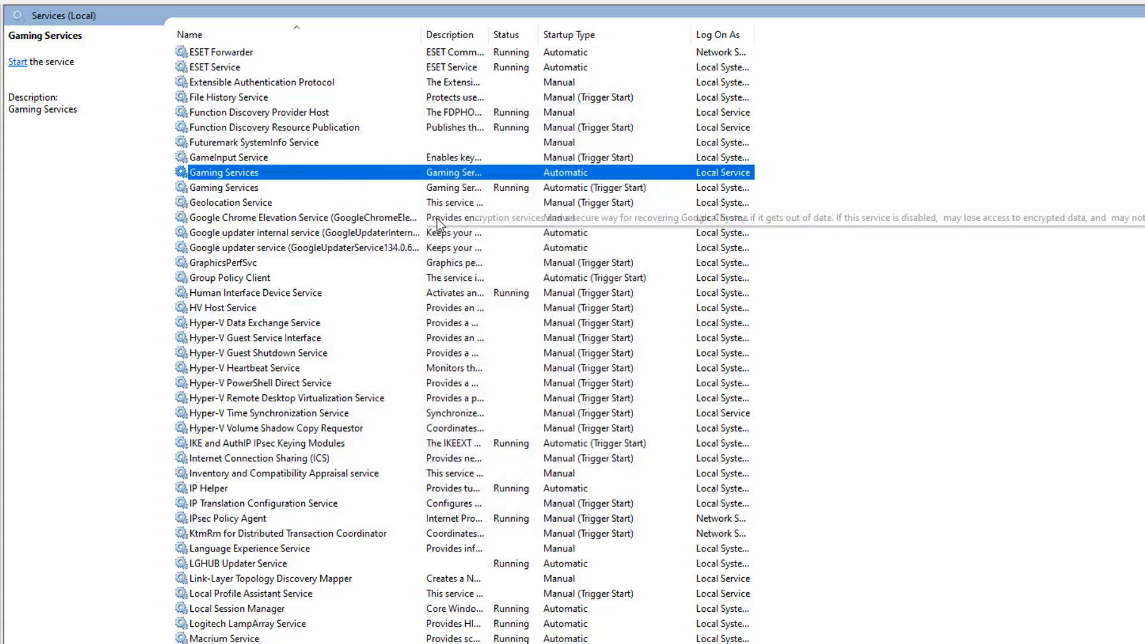
- Stop the second Gaming Services entry, GamingServices, through its properties and close them
{"action": "left_click", "coordinate": [259, 188]}
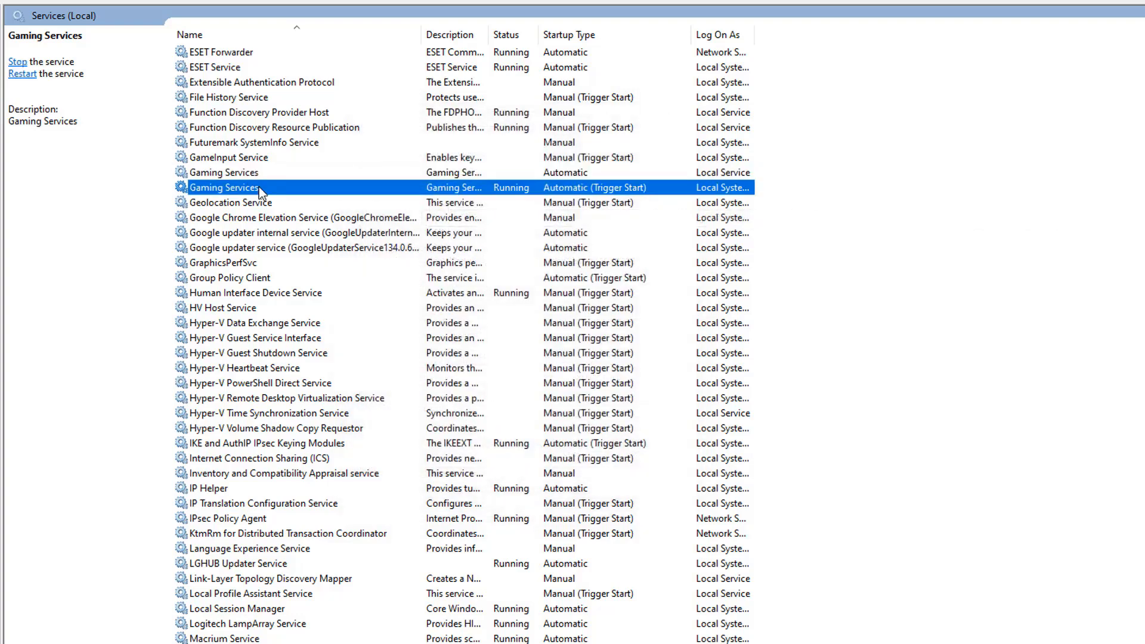
{"action": "double_click", "coordinate": [259, 187]}
{"action": "left_click", "coordinate": [486, 359]}
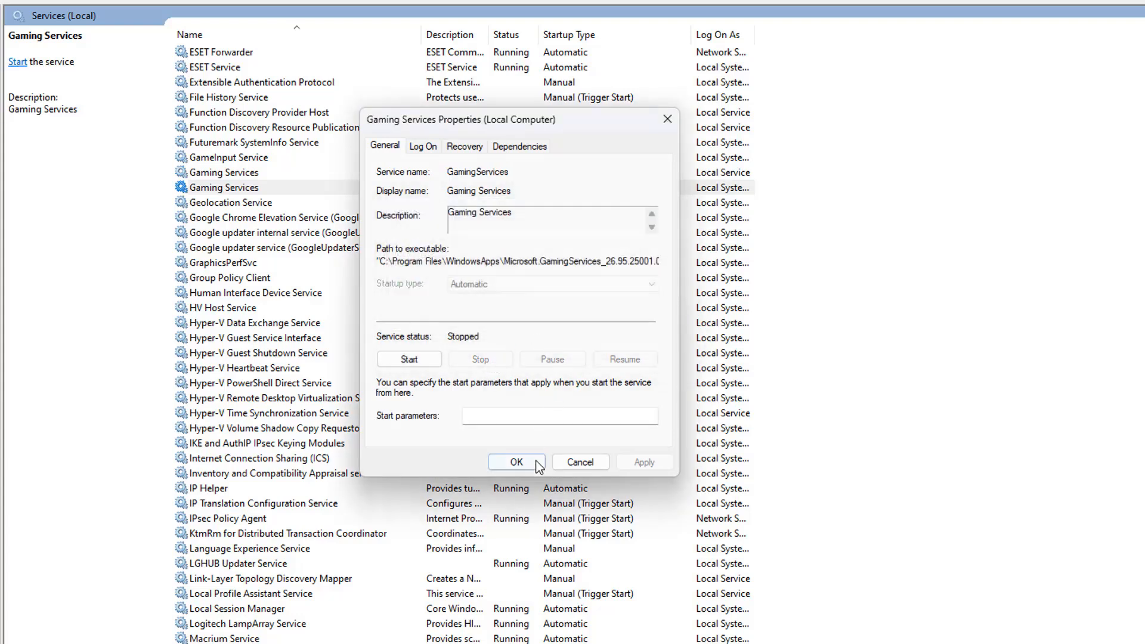
{"action": "left_click", "coordinate": [511, 460]}
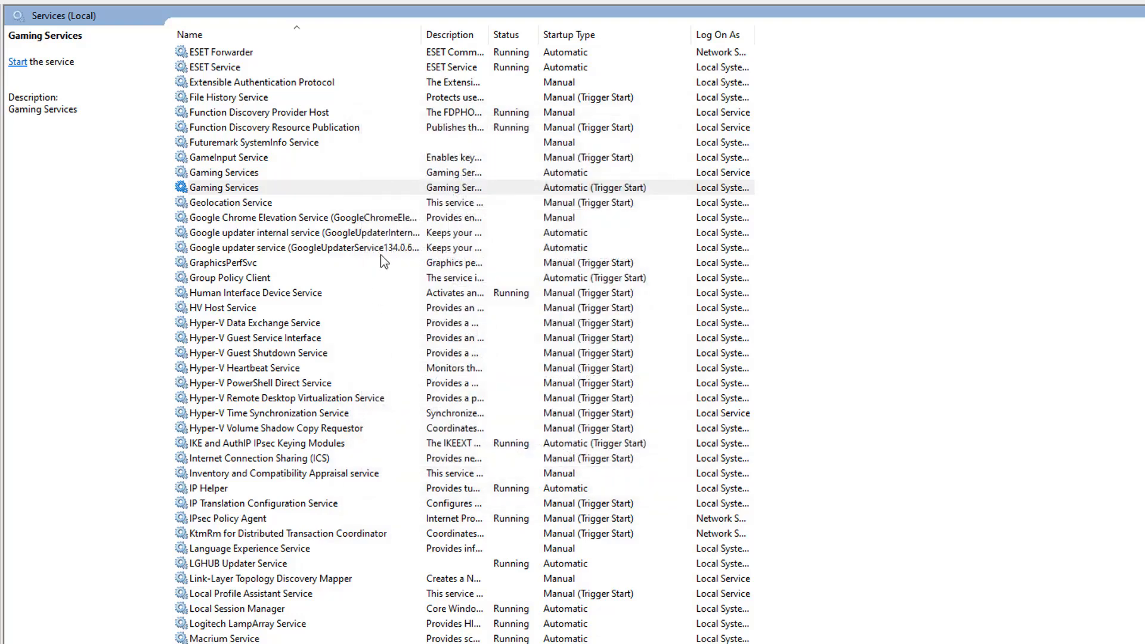
- Examine the full executable path of the first Gaming Services entry, GamingServicesNet, and close its properties without changes
{"action": "left_click", "coordinate": [532, 191]}
{"action": "double_click", "coordinate": [534, 192]}
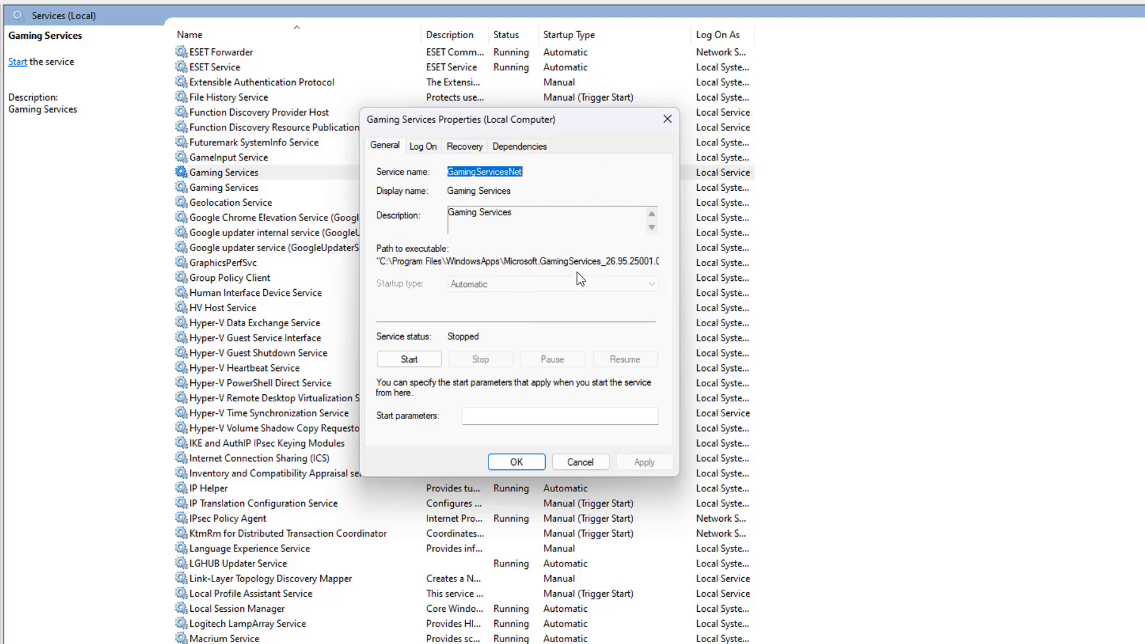
{"action": "left_click_drag", "start_coordinate": [561, 263], "coordinate": [676, 267]}
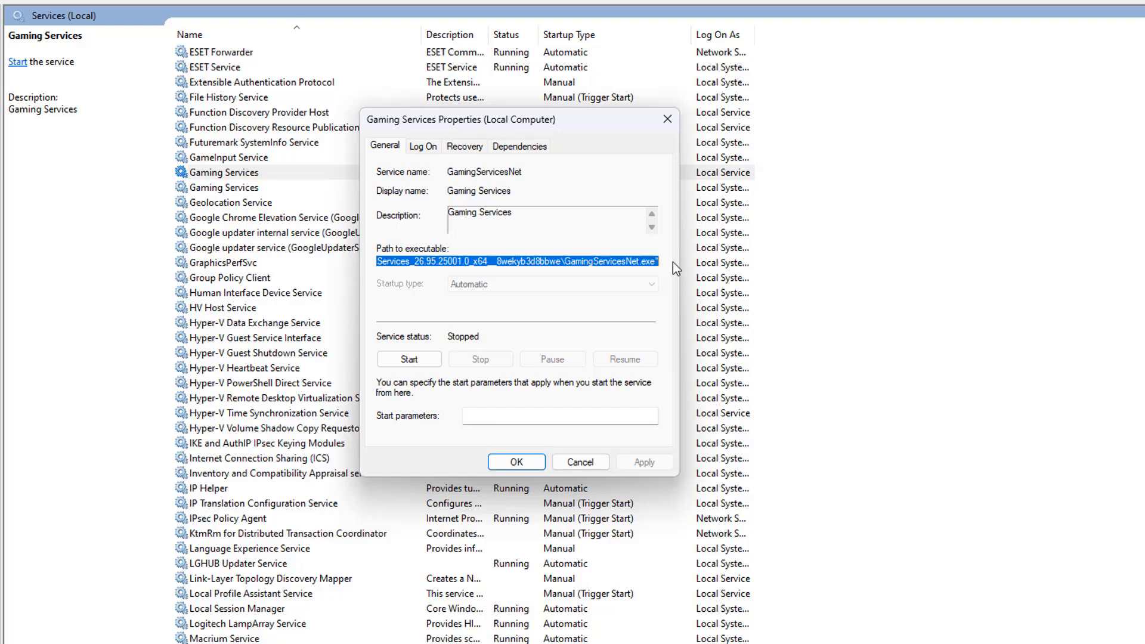
{"action": "left_click", "coordinate": [668, 119]}
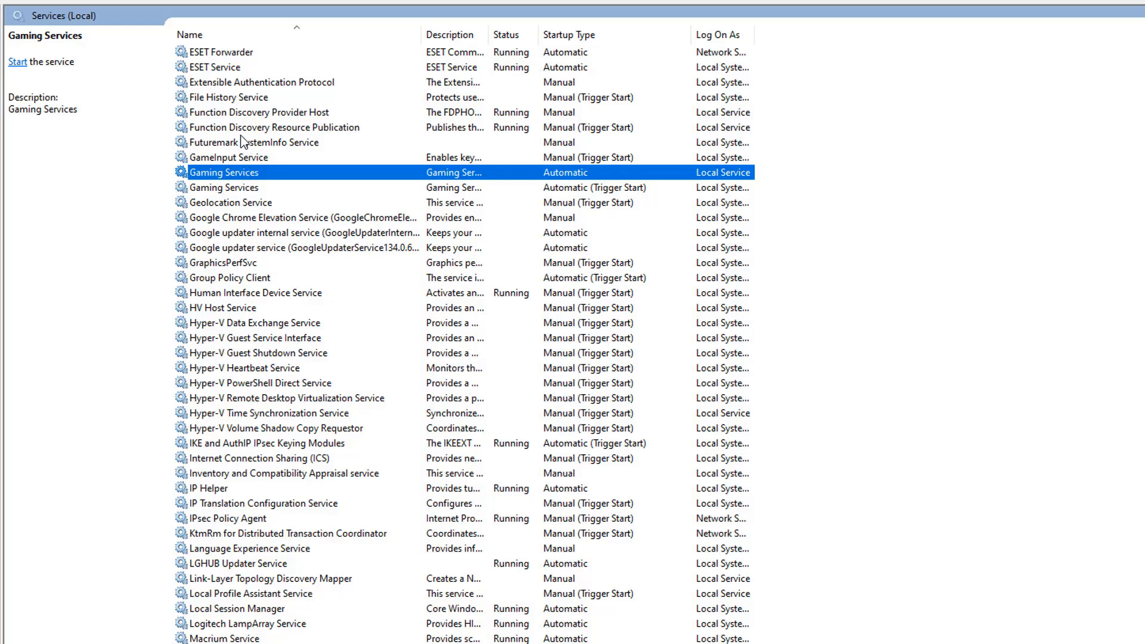
- Check the details of the File History Service and the Epson Scanner Service
{"action": "scroll", "coordinate": [250, 189], "scroll_direction": "up", "scroll_amount": 3}
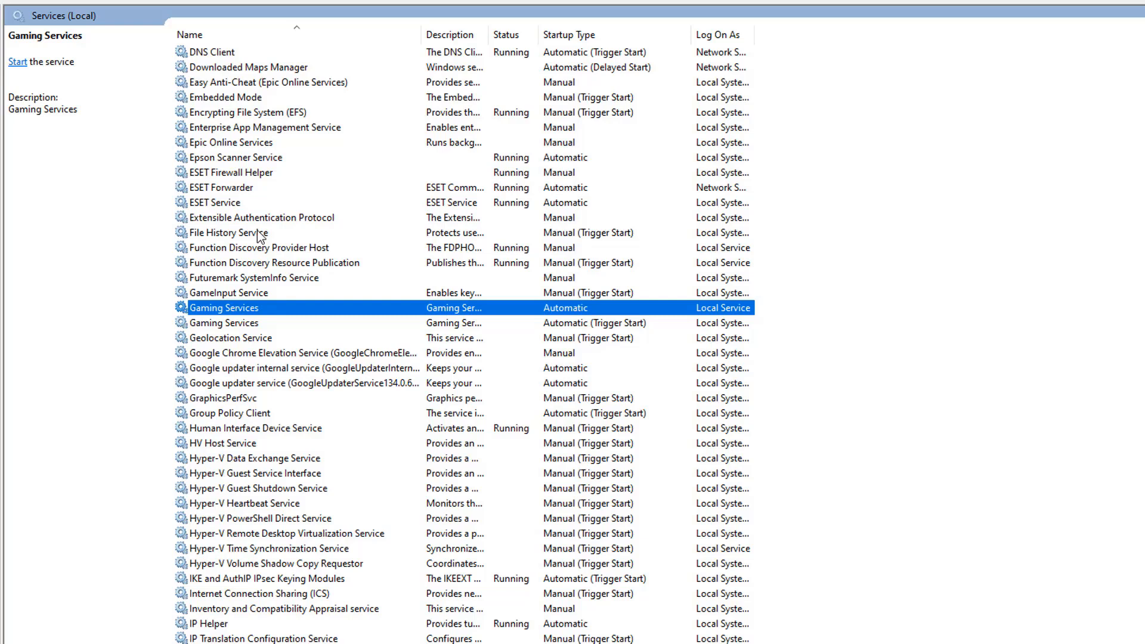
{"action": "left_click", "coordinate": [258, 235]}
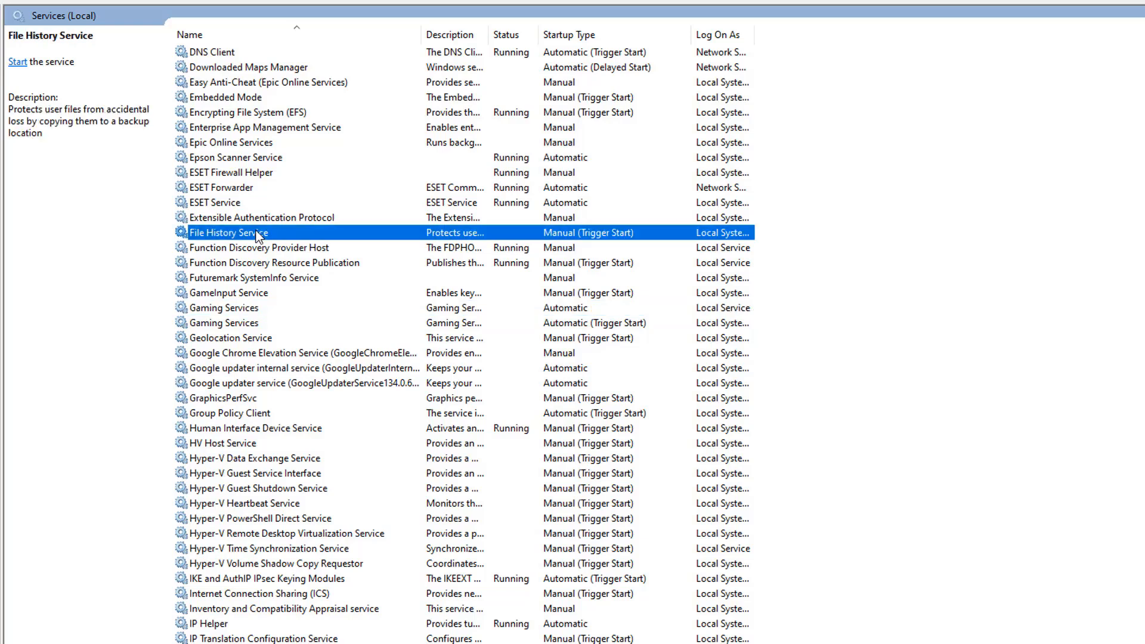
{"action": "left_click", "coordinate": [255, 158]}
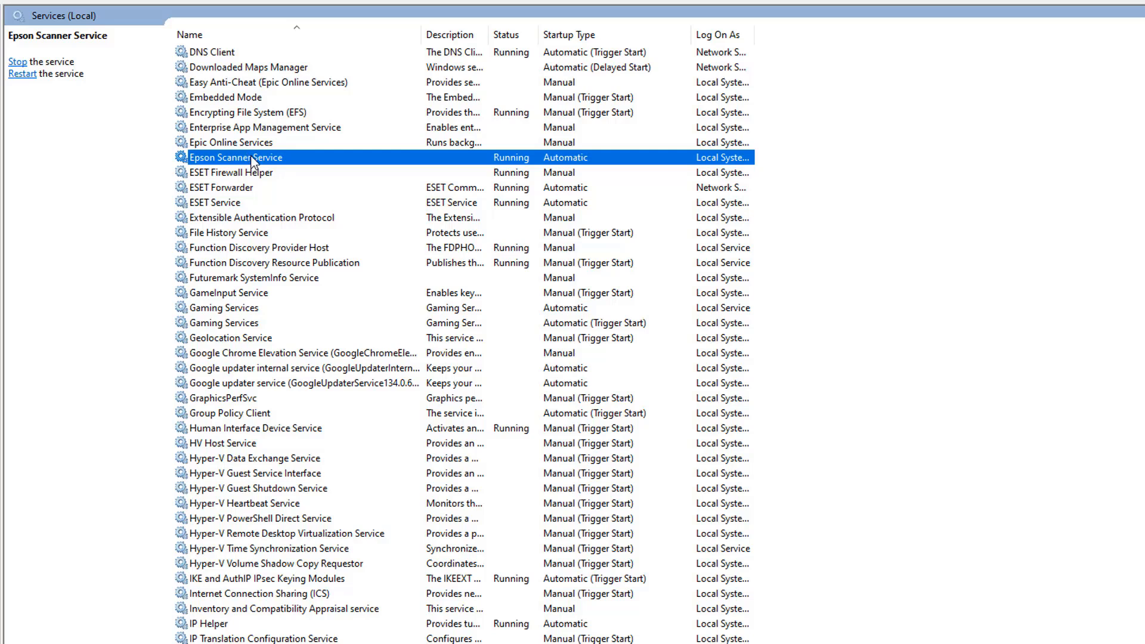
{"action": "scroll", "coordinate": [252, 155], "scroll_direction": "up", "scroll_amount": 1}
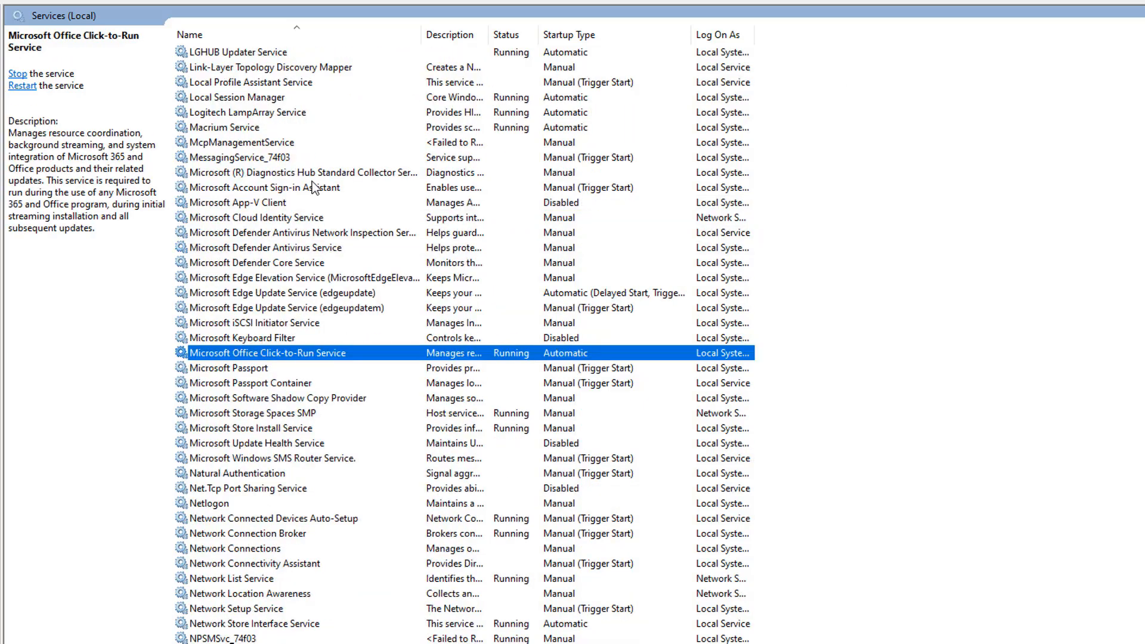
- Stop the Macrium Service and set its startup type to Manual
{"action": "left_click", "coordinate": [238, 129]}
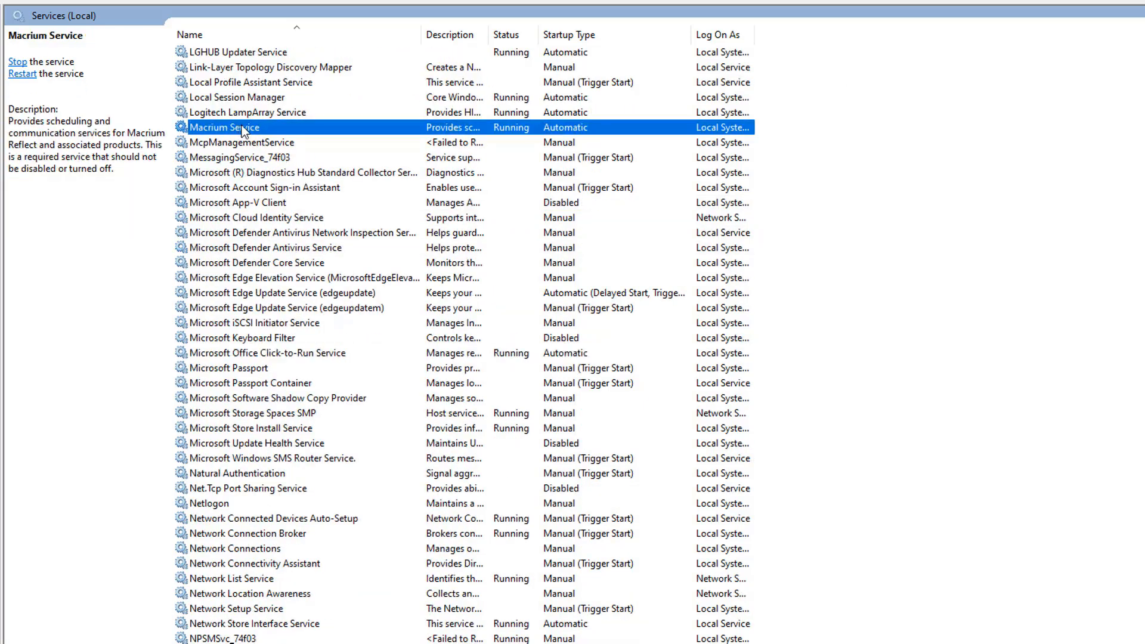
{"action": "right_click", "coordinate": [241, 130]}
{"action": "left_click", "coordinate": [271, 149]}
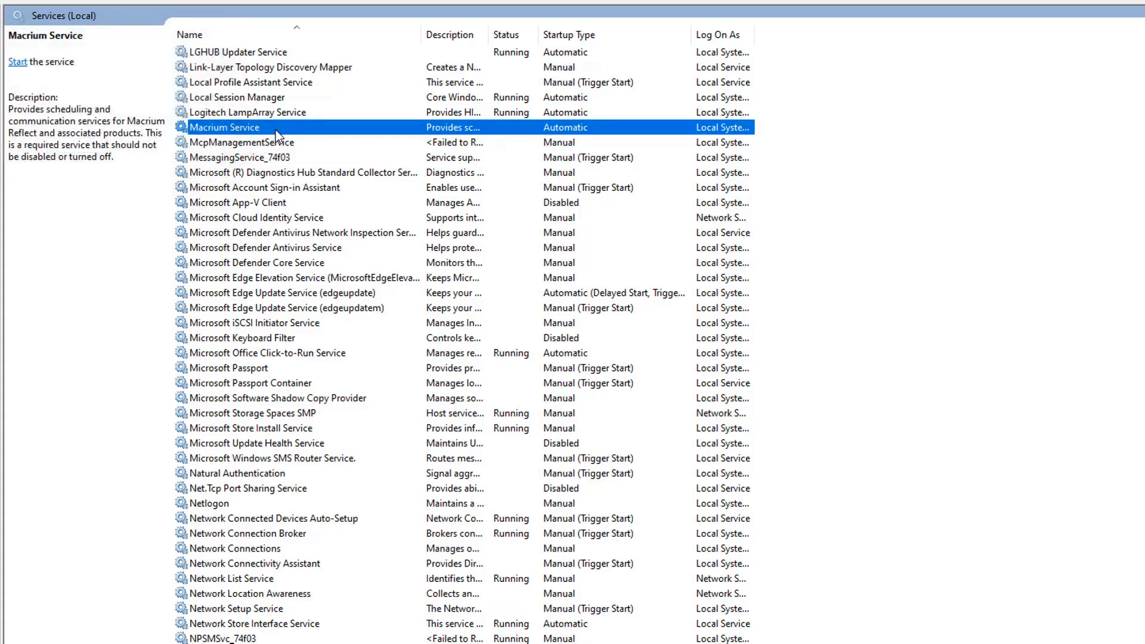
{"action": "right_click", "coordinate": [275, 130]}
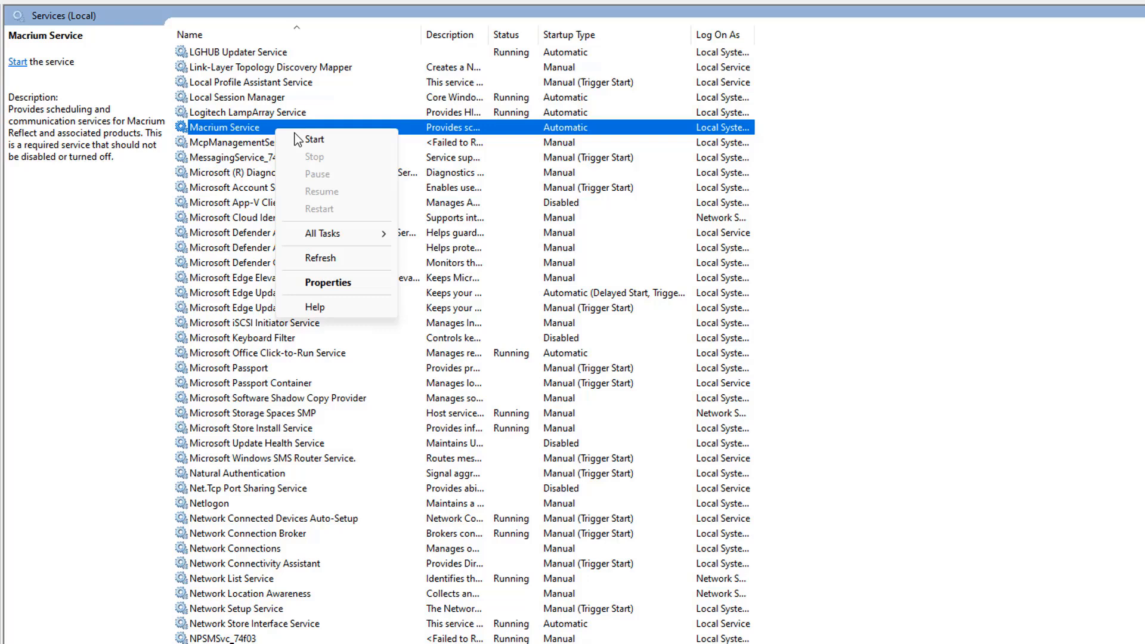
{"action": "left_click", "coordinate": [328, 282]}
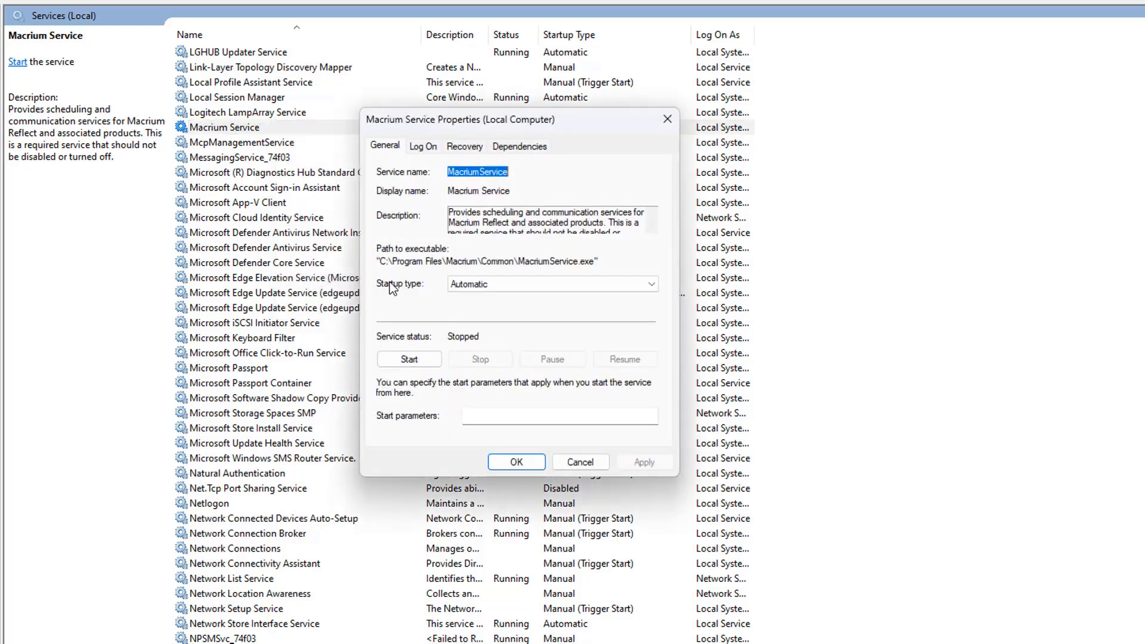
{"action": "left_click", "coordinate": [509, 285]}
{"action": "left_click", "coordinate": [483, 320]}
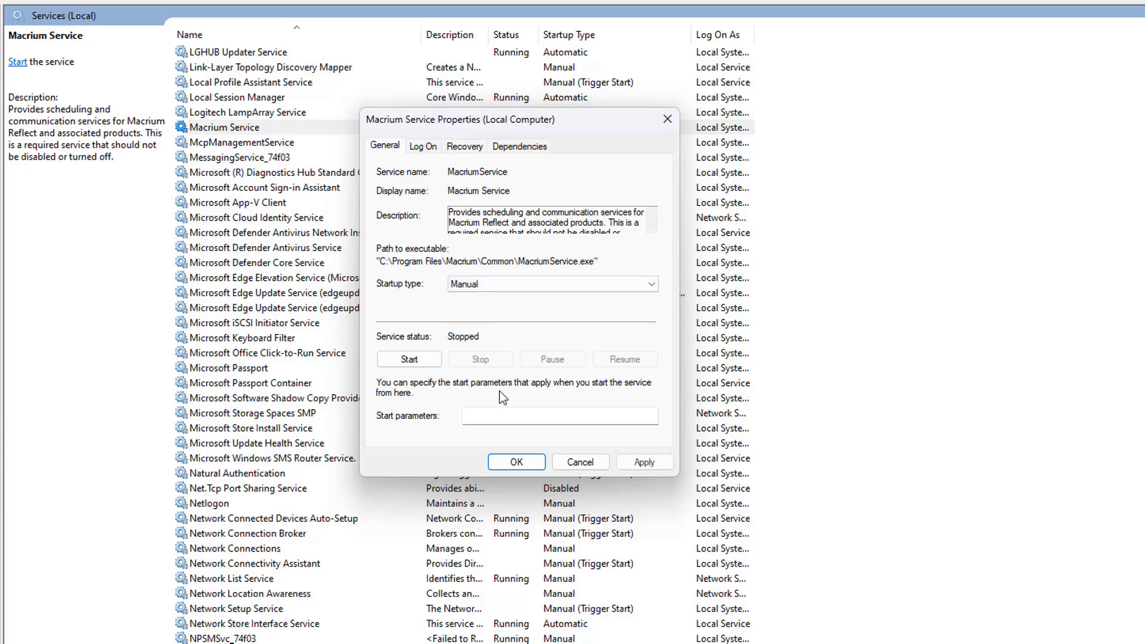
{"action": "left_click", "coordinate": [516, 462]}
{"action": "left_click", "coordinate": [277, 126]}
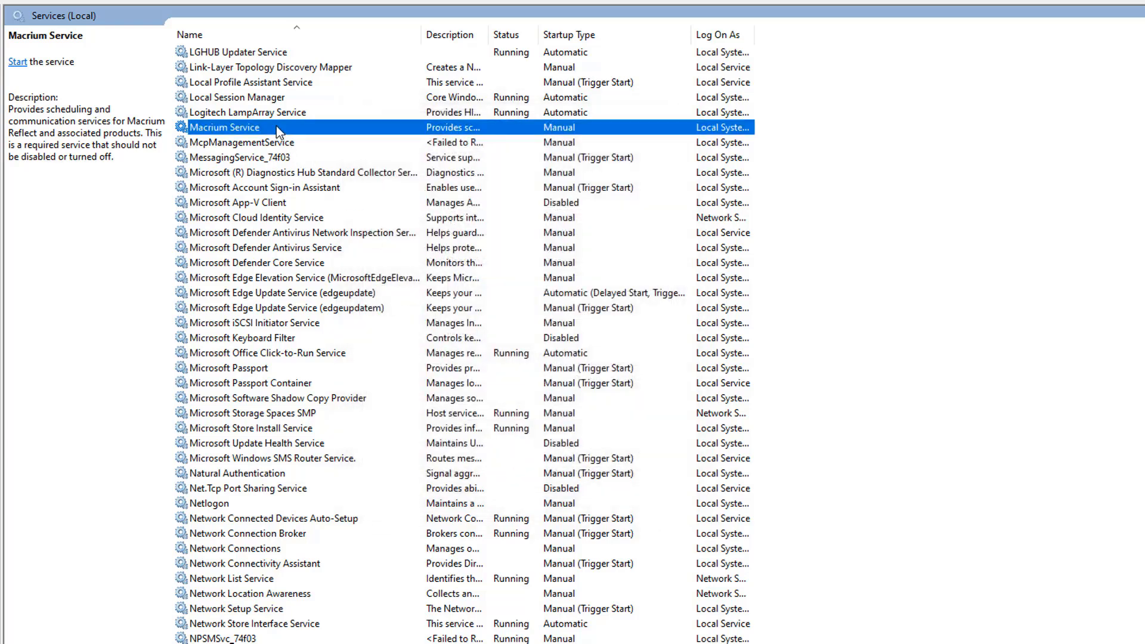
- Read the descriptions of the Logitech LampArray Service and the Local Session Manager
{"action": "left_click", "coordinate": [259, 111]}
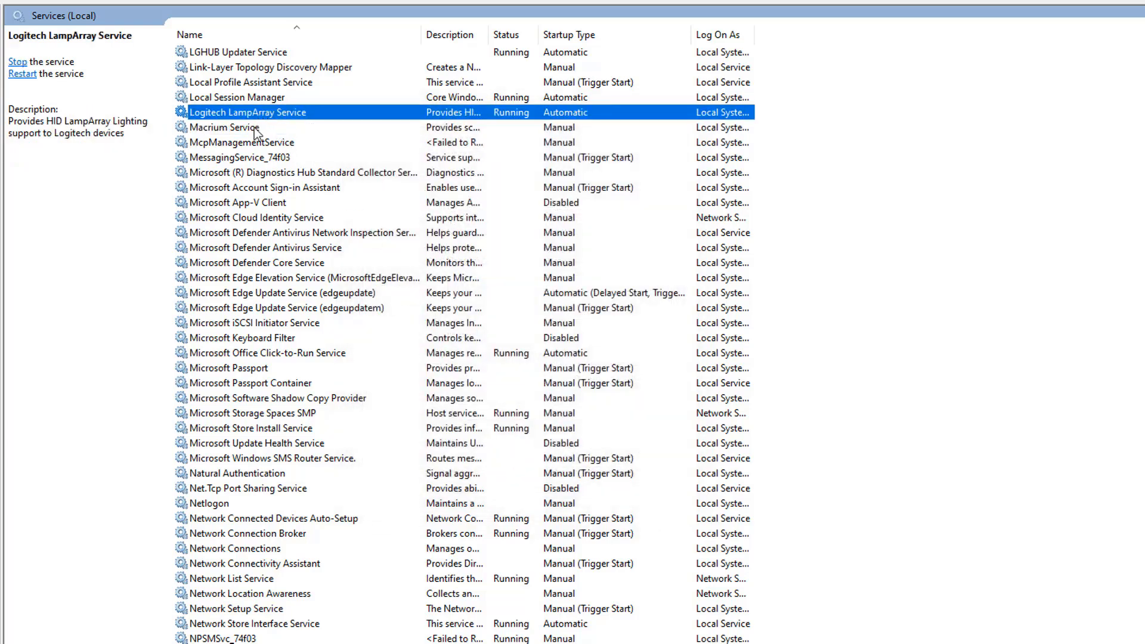
{"action": "left_click", "coordinate": [257, 99]}
{"action": "scroll", "coordinate": [226, 196], "scroll_direction": "up", "scroll_amount": 6}
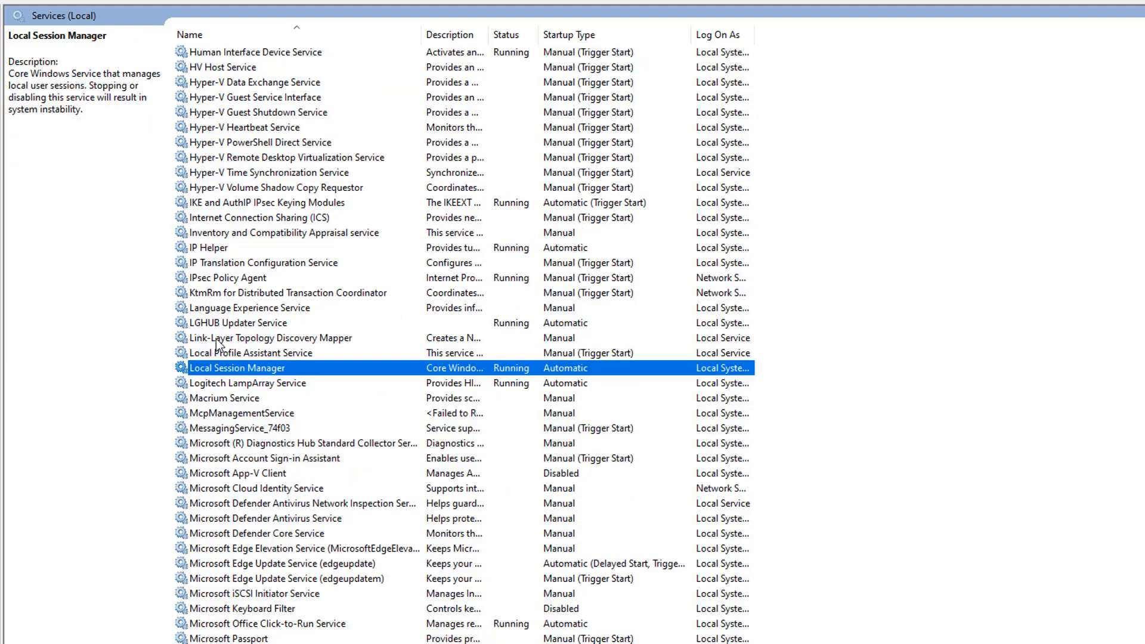
- Stop the Diagnostic Service Host service, keeping its startup type as it is
{"action": "scroll", "coordinate": [230, 297], "scroll_direction": "up", "scroll_amount": 13}
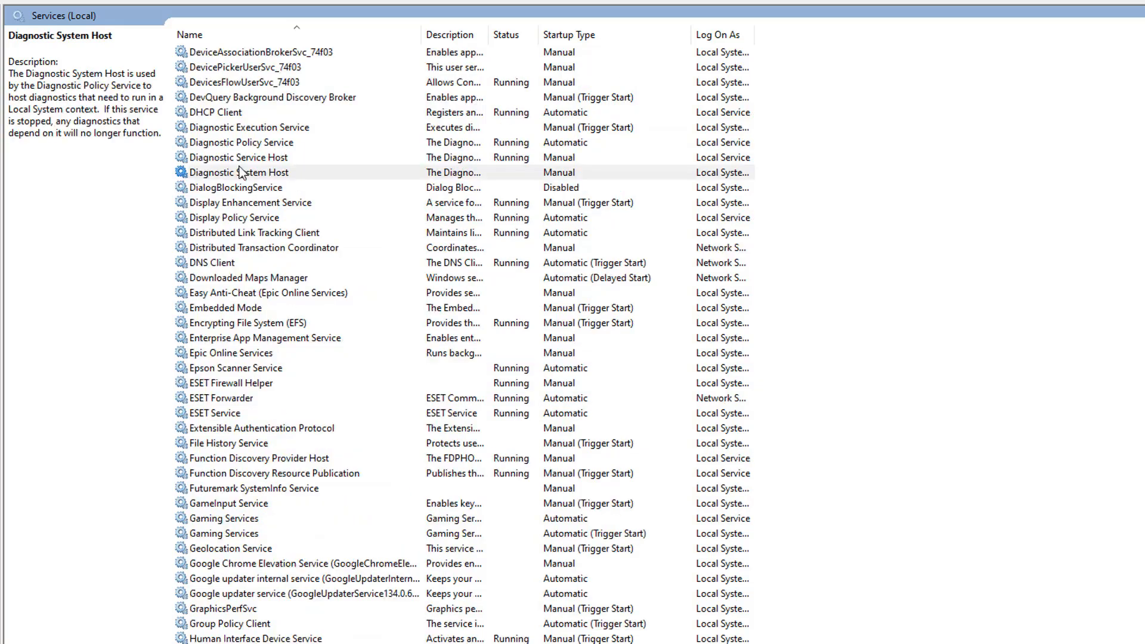
{"action": "left_click", "coordinate": [234, 158]}
{"action": "right_click", "coordinate": [234, 160]}
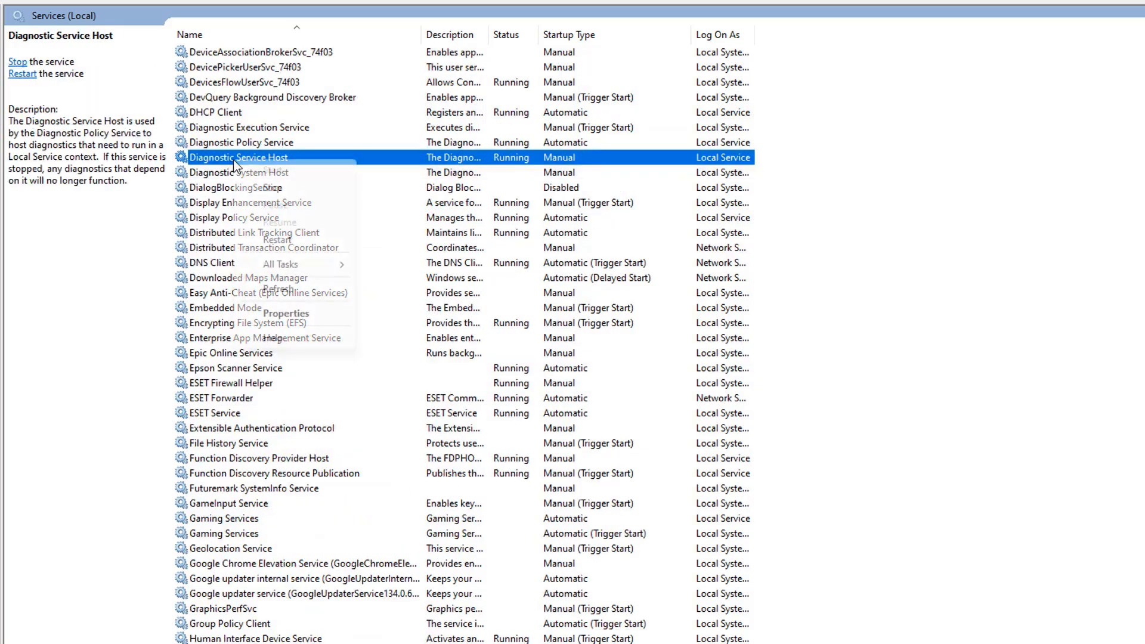
{"action": "left_click", "coordinate": [284, 188]}
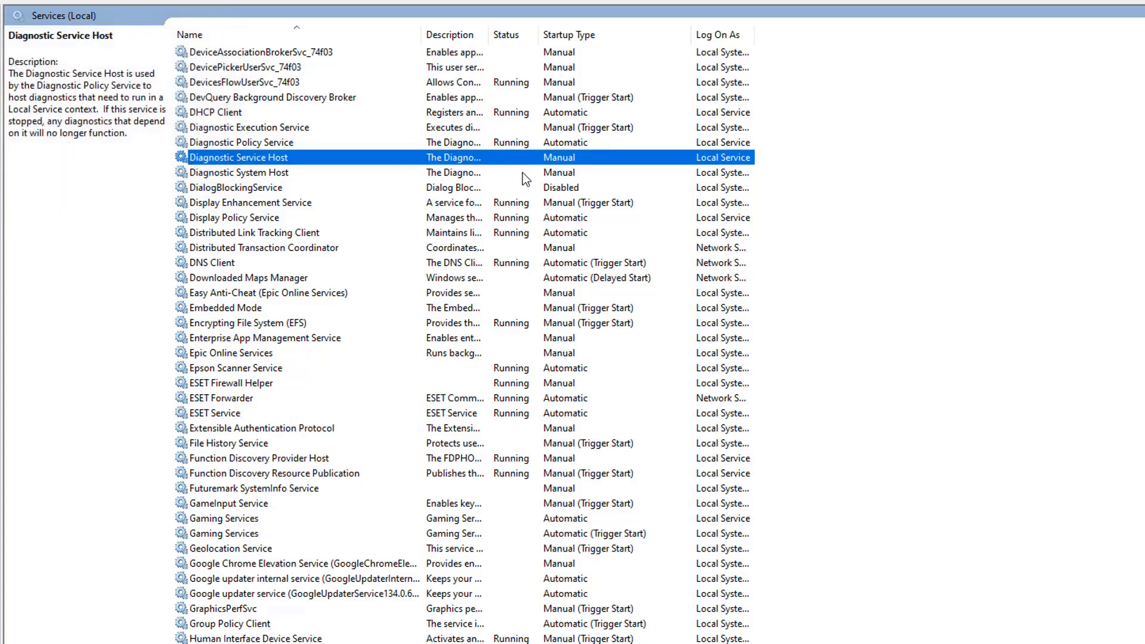
- Set the Diagnostic Policy Service's startup type to Manual and stop the service
{"action": "left_click", "coordinate": [249, 143]}
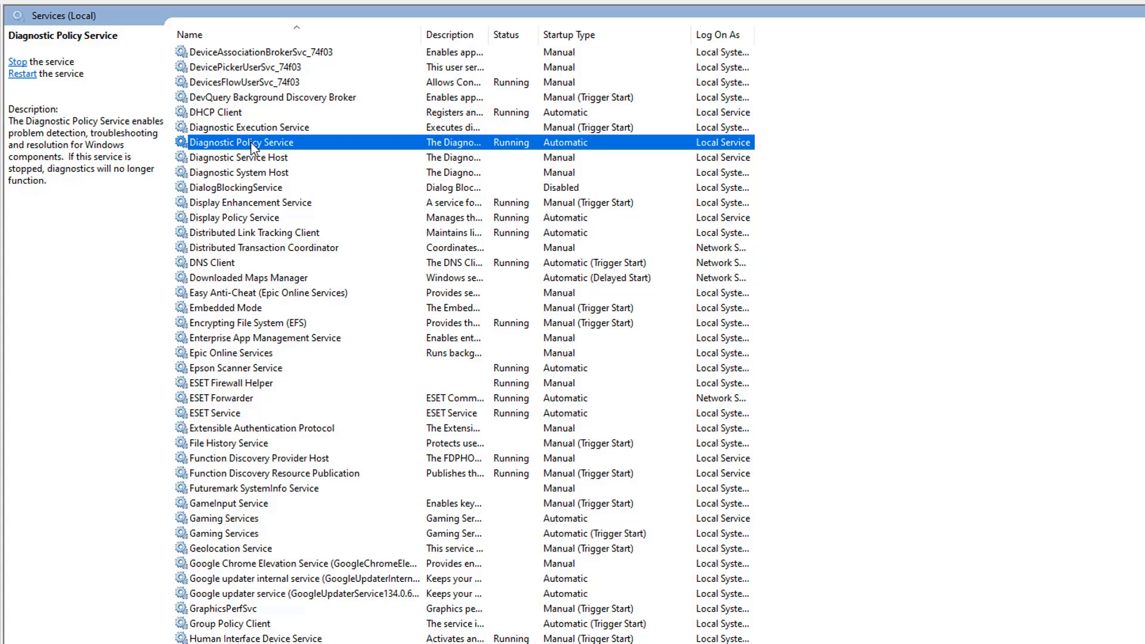
{"action": "double_click", "coordinate": [253, 148]}
{"action": "left_click", "coordinate": [495, 284]}
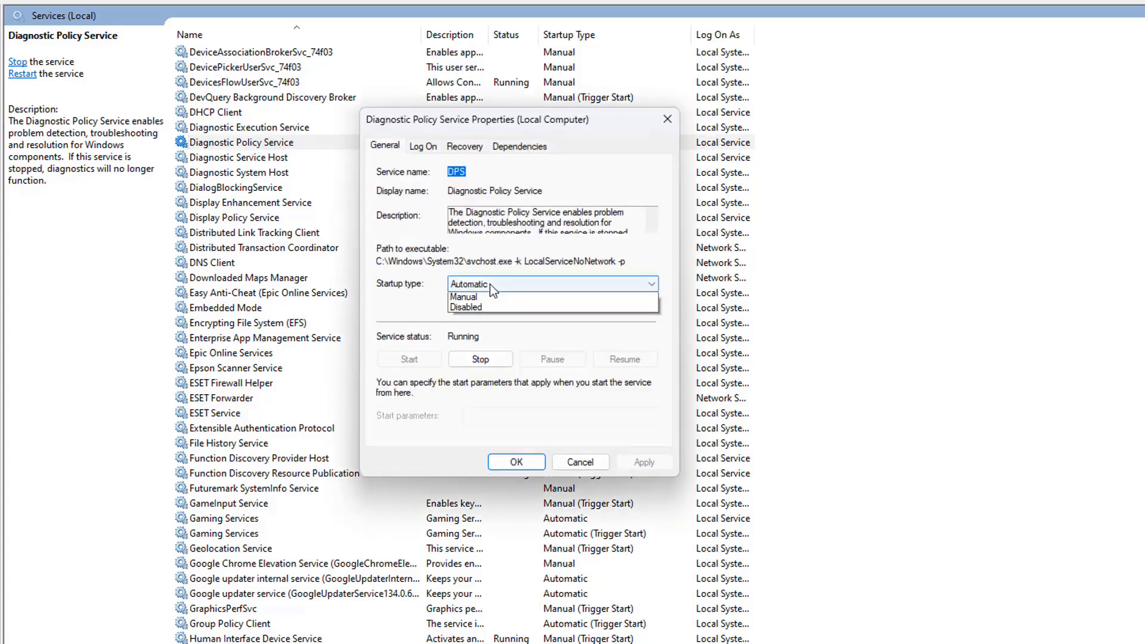
{"action": "left_click", "coordinate": [482, 322]}
{"action": "left_click", "coordinate": [480, 359]}
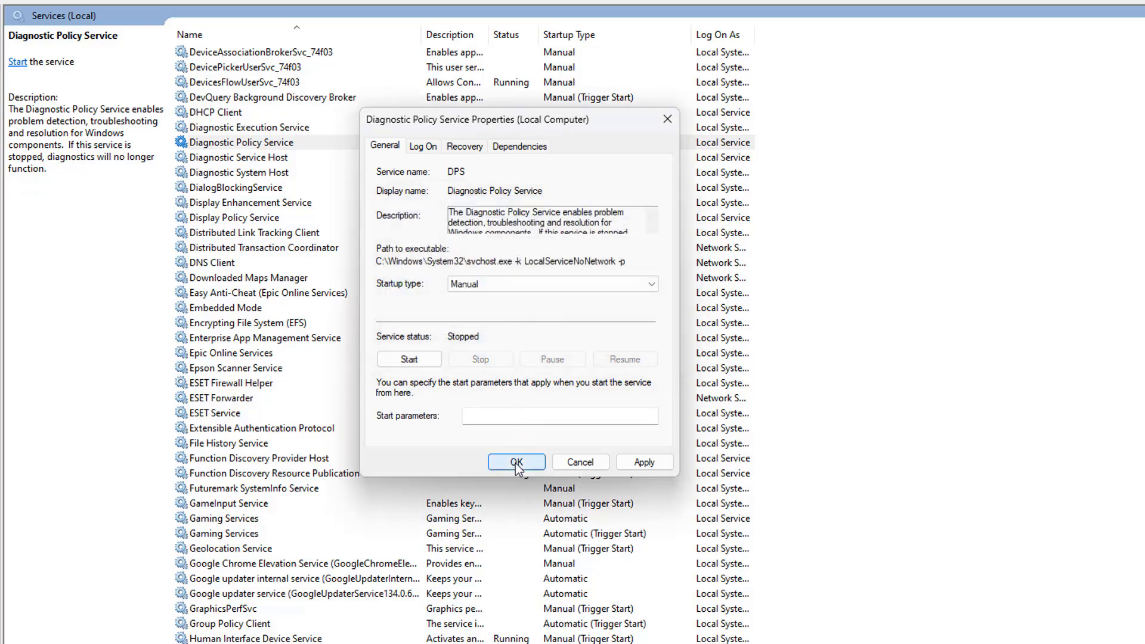
{"action": "left_click", "coordinate": [516, 462]}
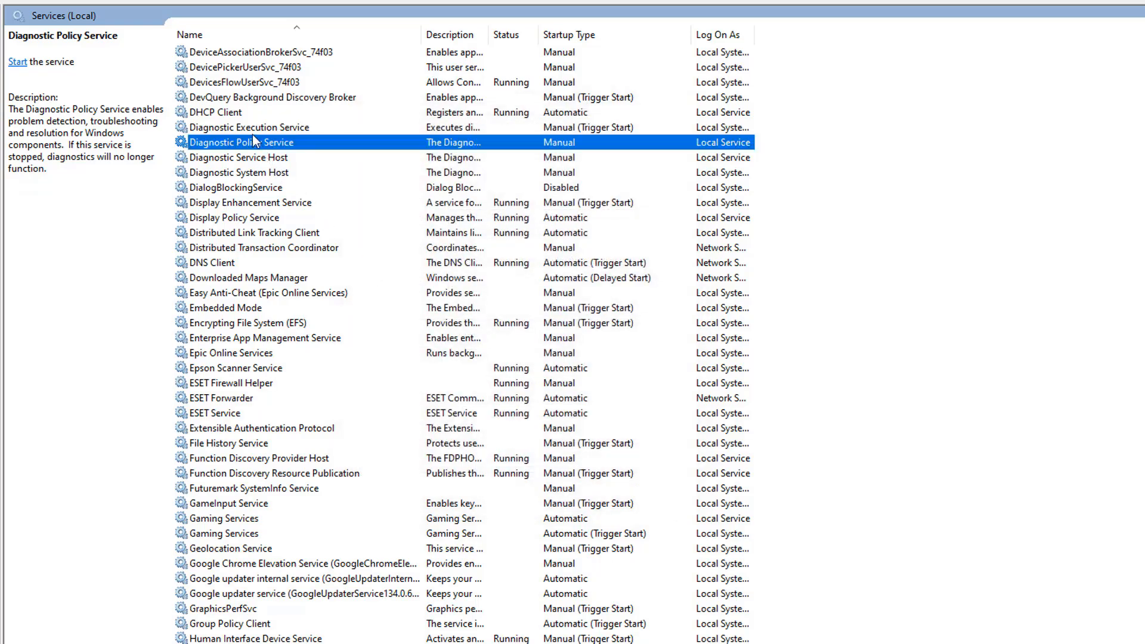
- Stop the Dell TechHub service and set its startup type to Manual
{"action": "scroll", "coordinate": [250, 149], "scroll_direction": "up", "scroll_amount": 6}
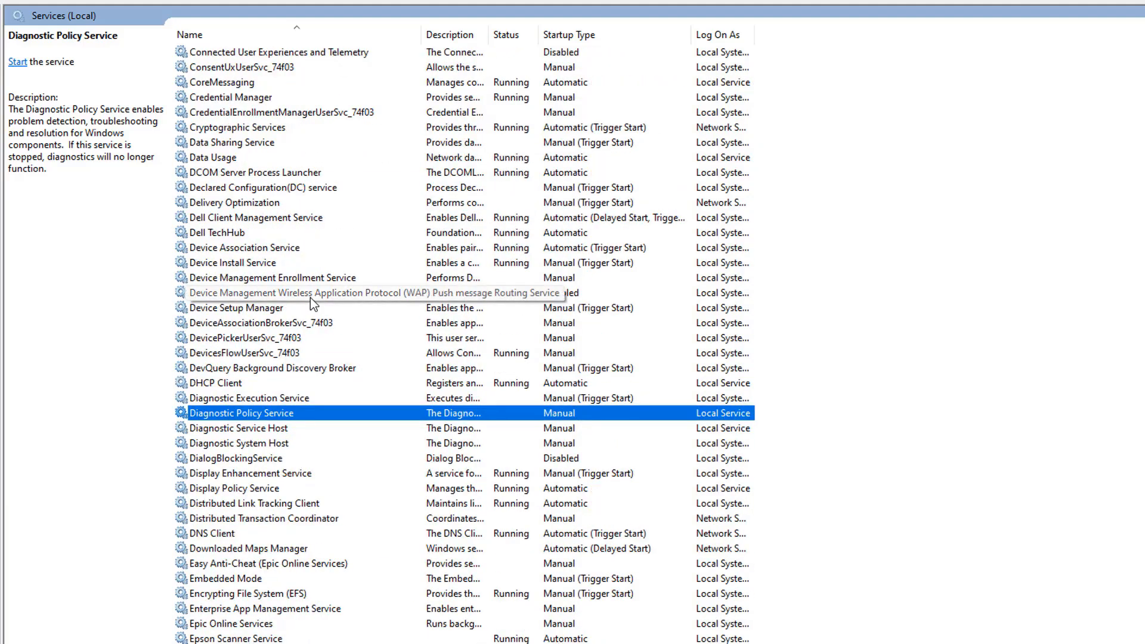
{"action": "left_click", "coordinate": [220, 232]}
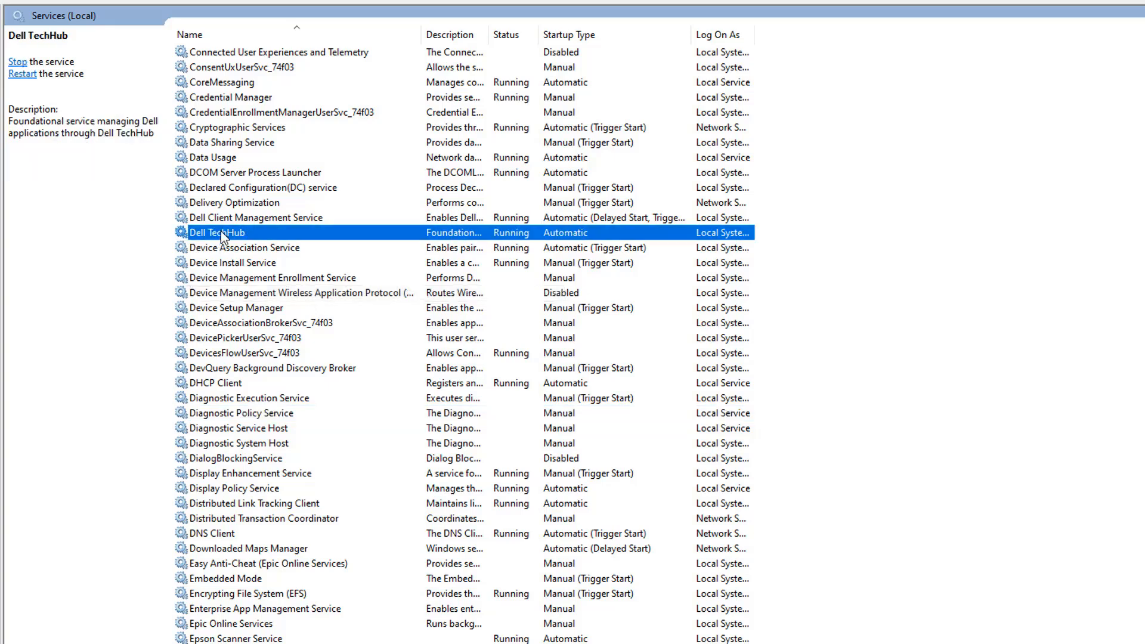
{"action": "double_click", "coordinate": [221, 232]}
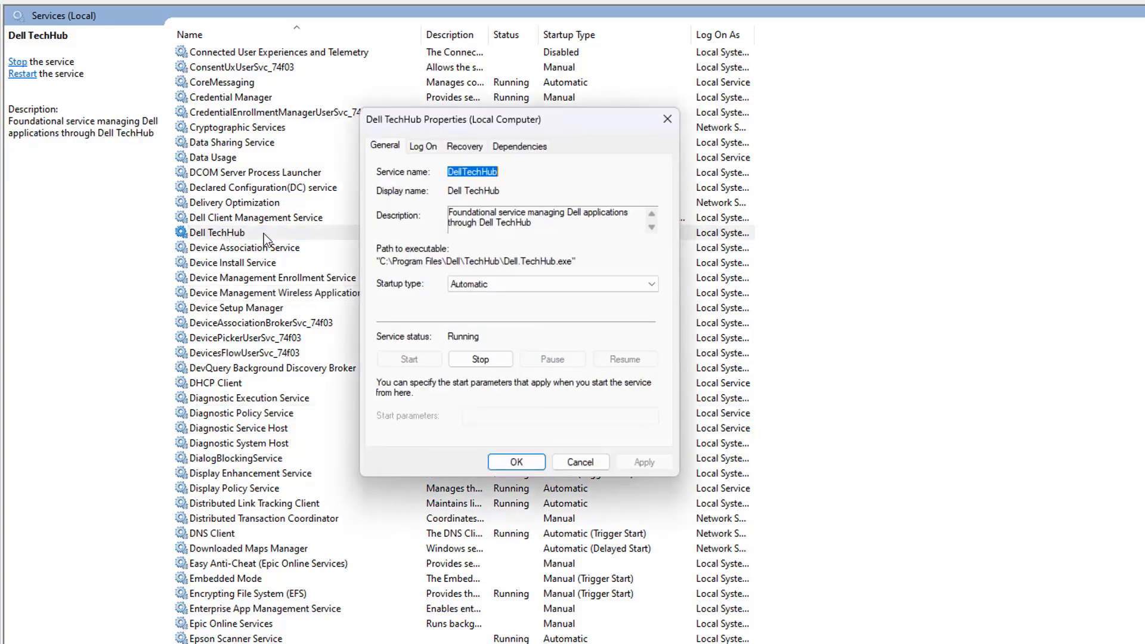
{"action": "left_click", "coordinate": [480, 359]}
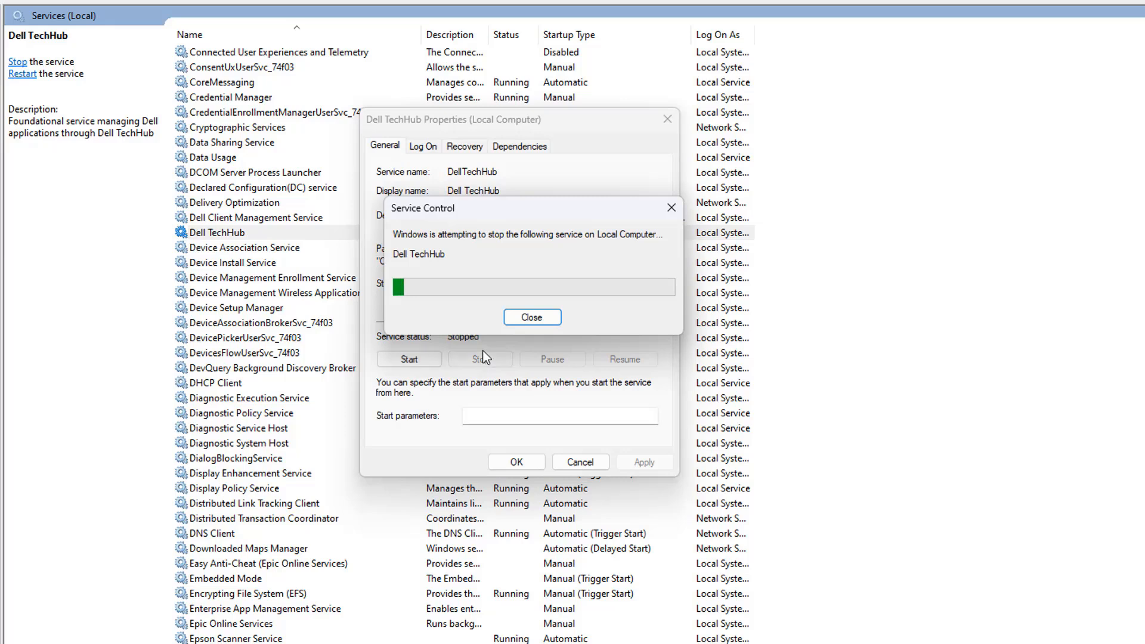
{"action": "left_click", "coordinate": [486, 284]}
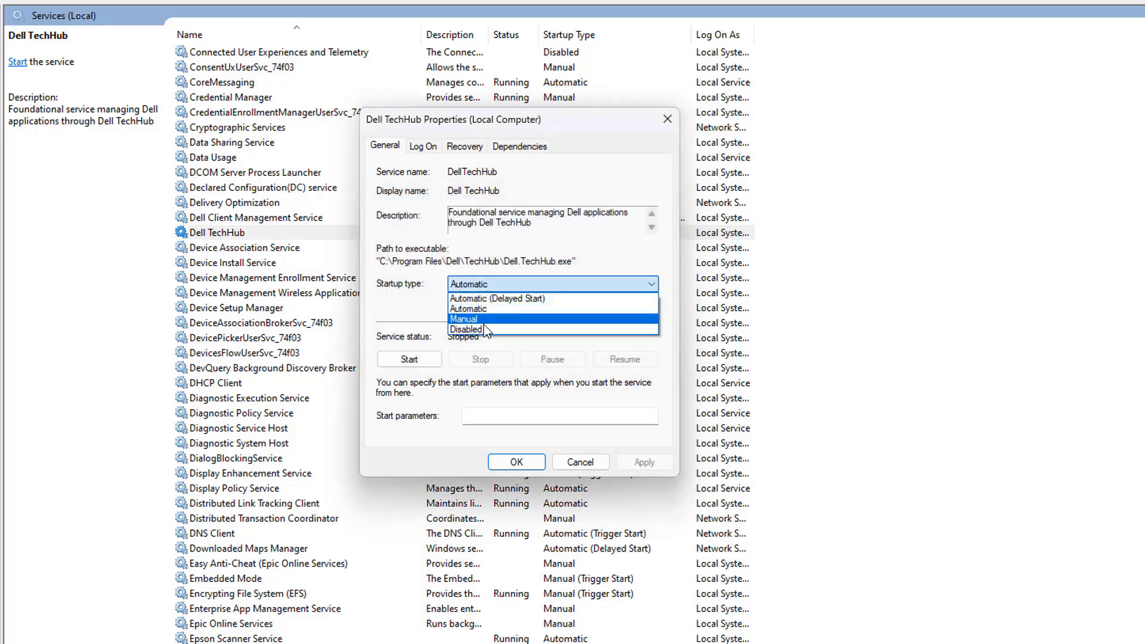
{"action": "left_click", "coordinate": [484, 321]}
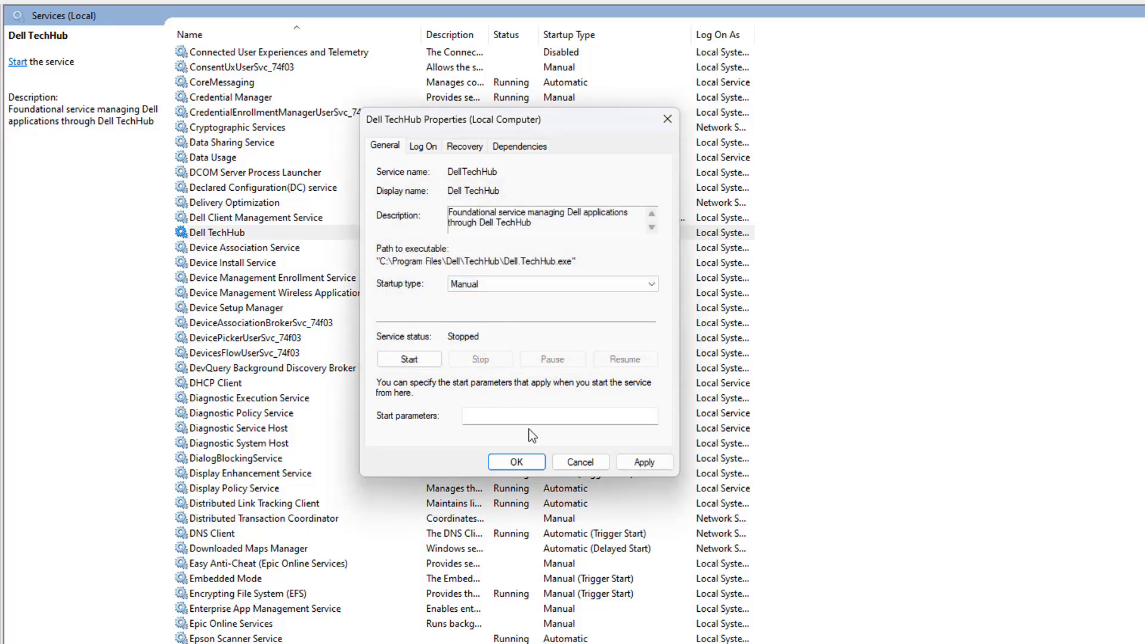
{"action": "left_click", "coordinate": [516, 462]}
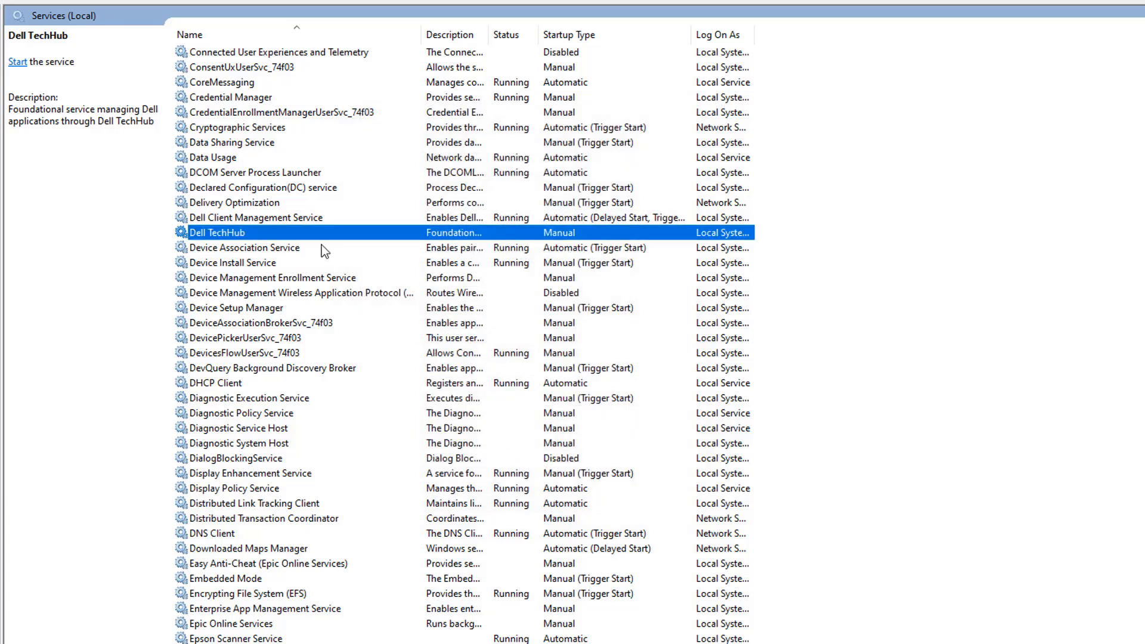
- Stop the Dell Client Management Service and set its startup type to Manual
{"action": "double_click", "coordinate": [296, 220]}
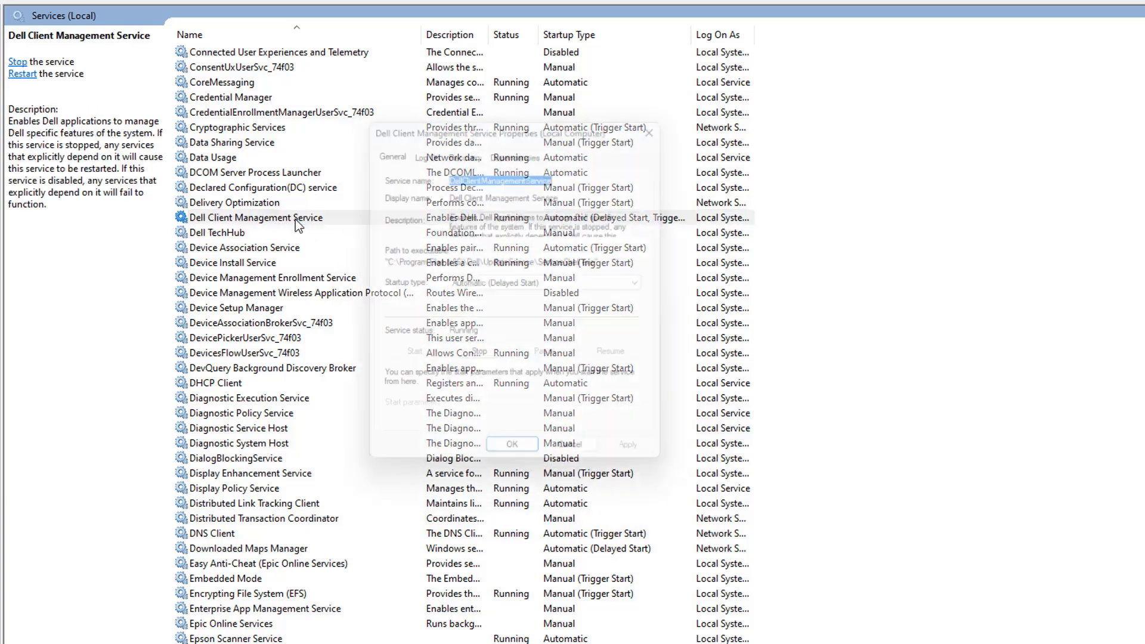
{"action": "left_click", "coordinate": [480, 359]}
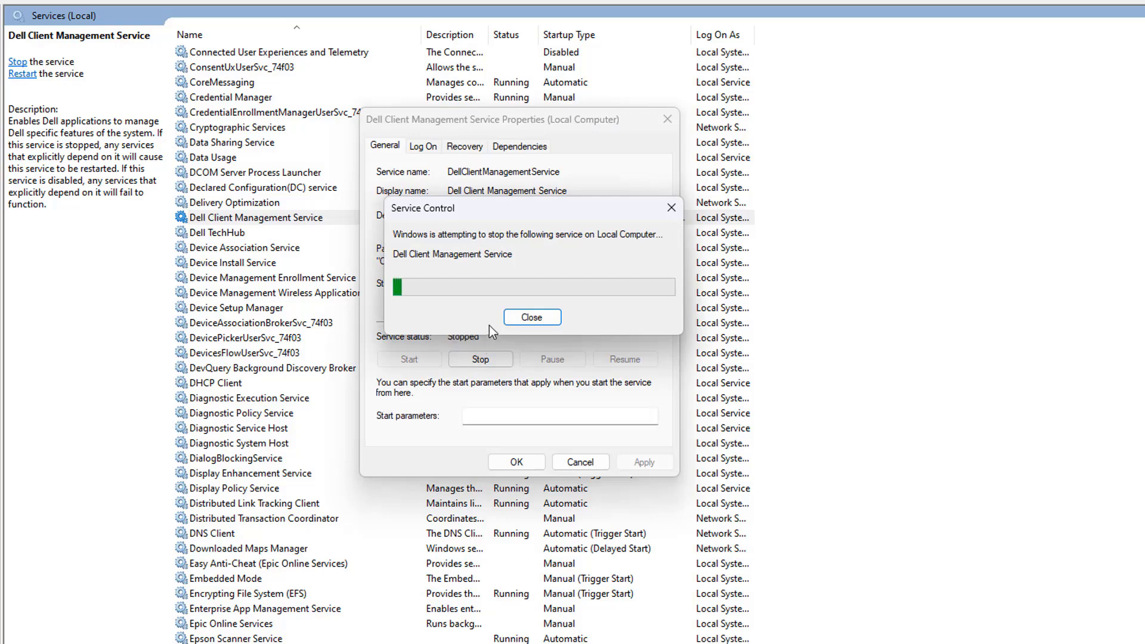
{"action": "left_click", "coordinate": [484, 284]}
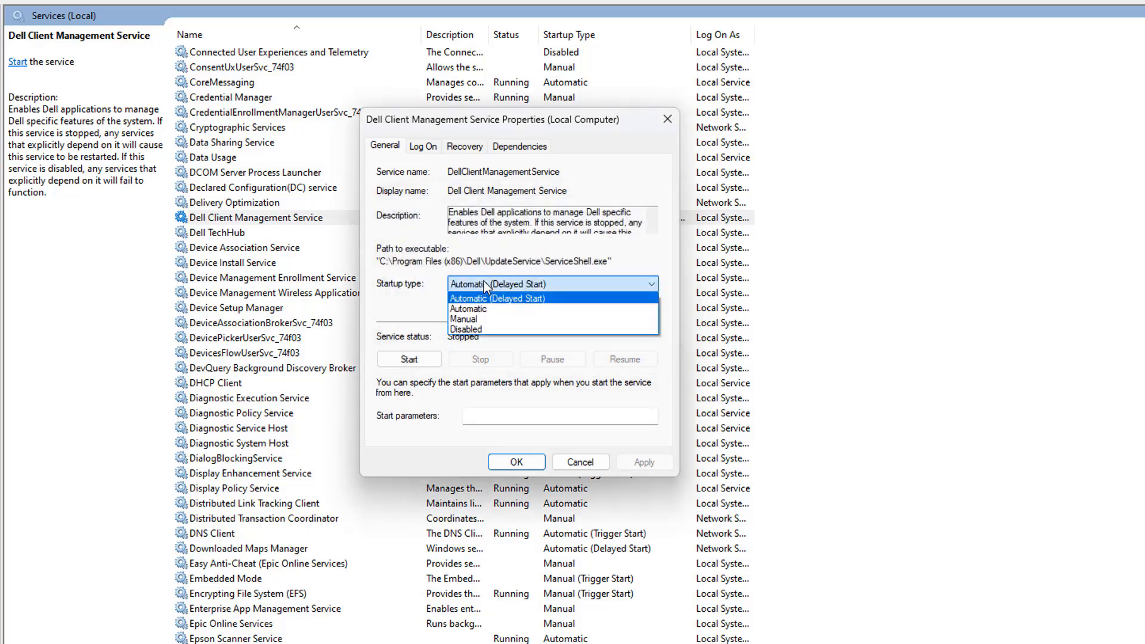
{"action": "left_click", "coordinate": [471, 319]}
{"action": "left_click", "coordinate": [515, 462]}
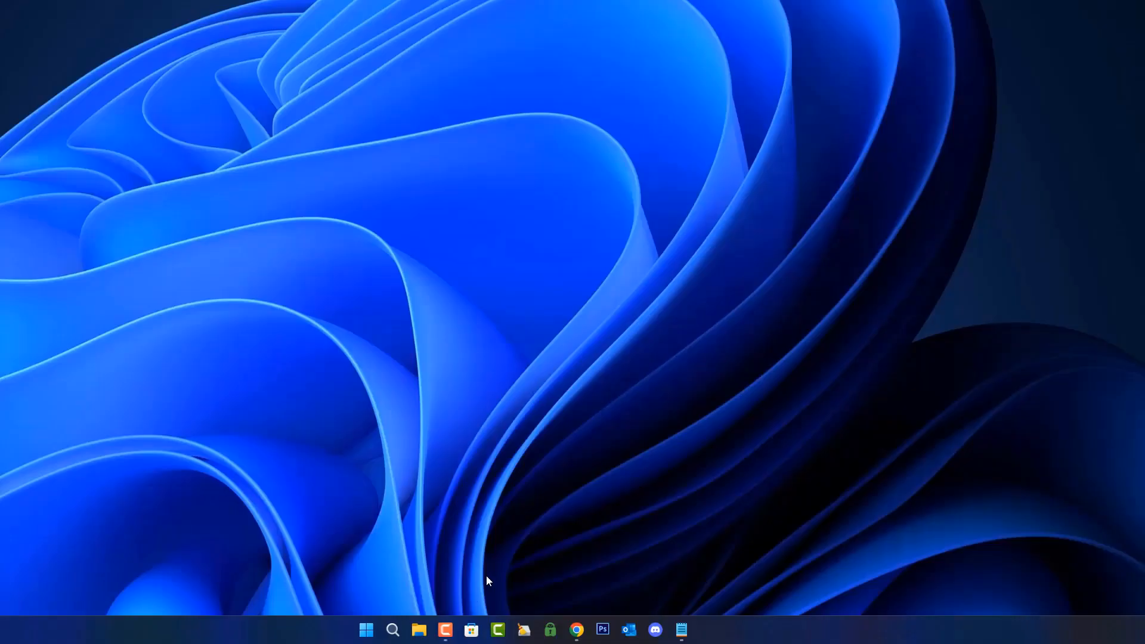
- Search for regedit and open the Registry Editor
{"action": "left_click", "coordinate": [367, 632]}
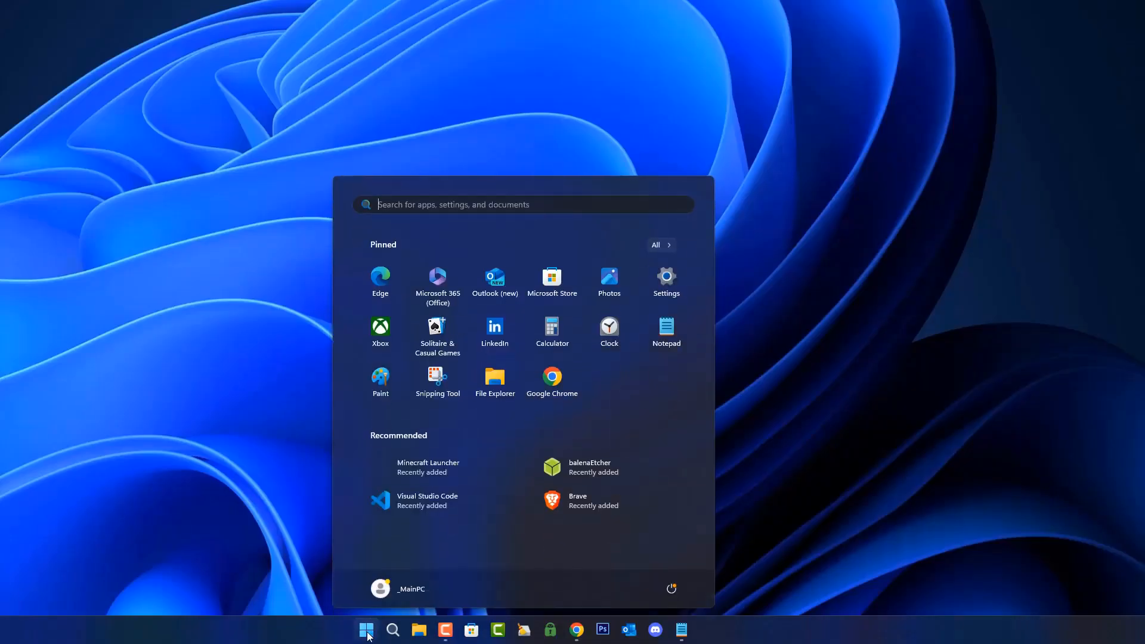
{"action": "type", "text": "regedit"}
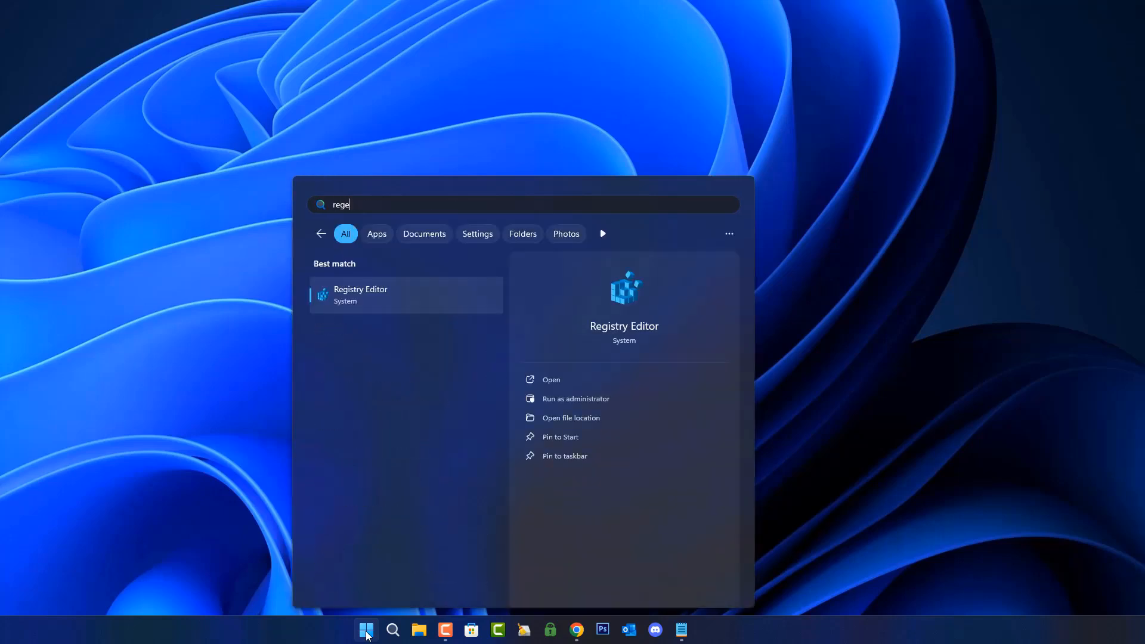
{"action": "left_click", "coordinate": [379, 305]}
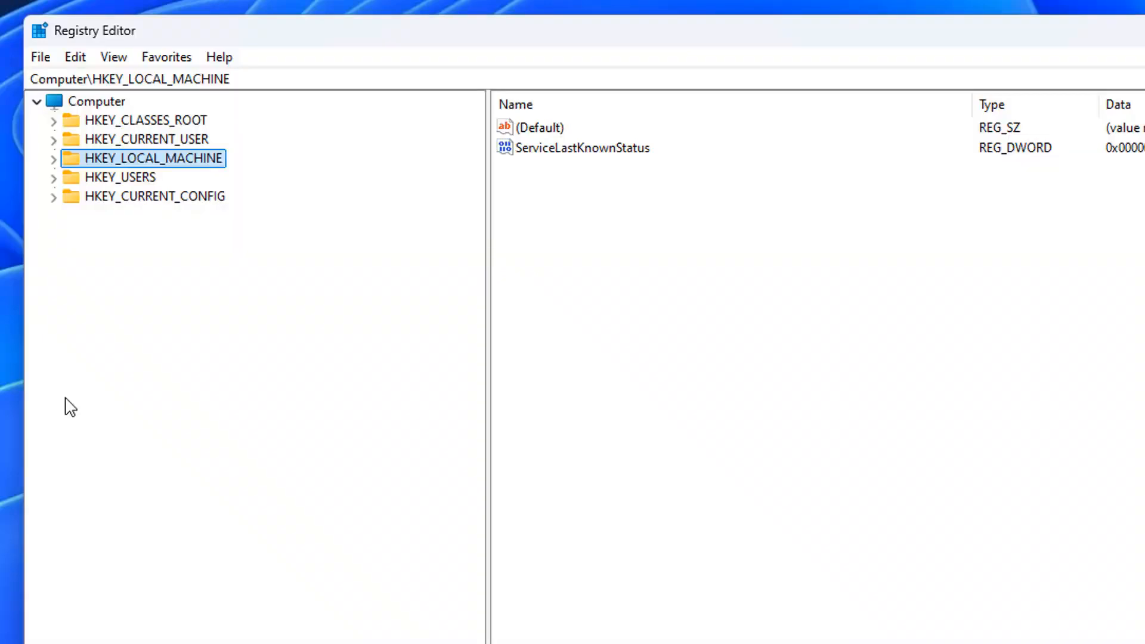
- Browse to the registry key HKEY_LOCAL_MACHINE\SYSTEM\CurrentControlSet\Control
{"action": "left_click", "coordinate": [53, 159]}
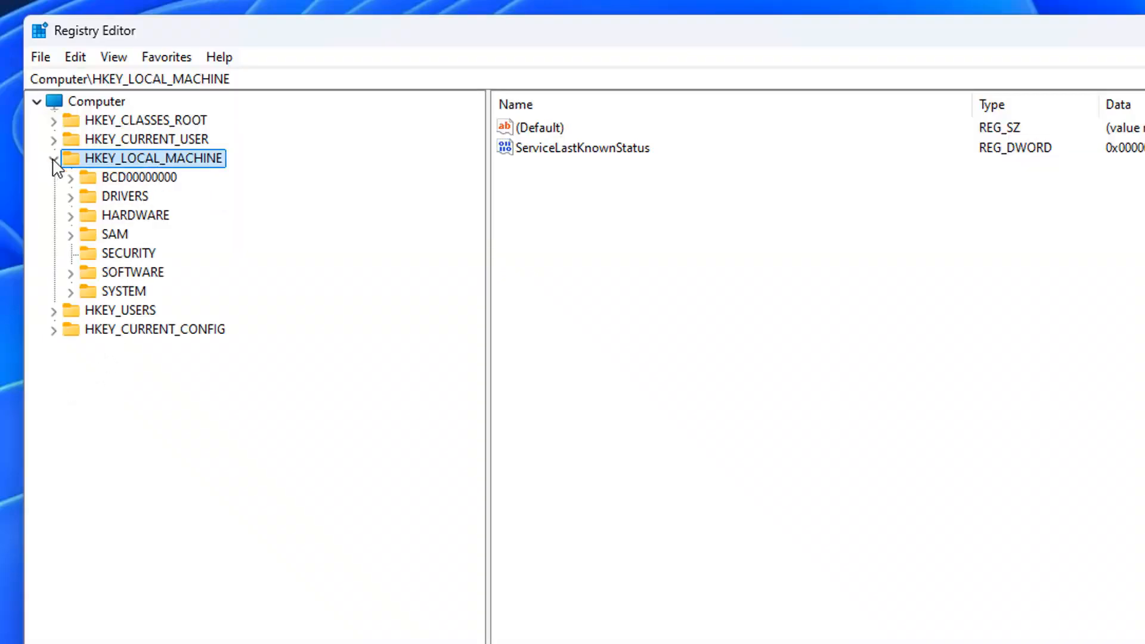
{"action": "left_click", "coordinate": [135, 292]}
{"action": "left_click", "coordinate": [72, 293]}
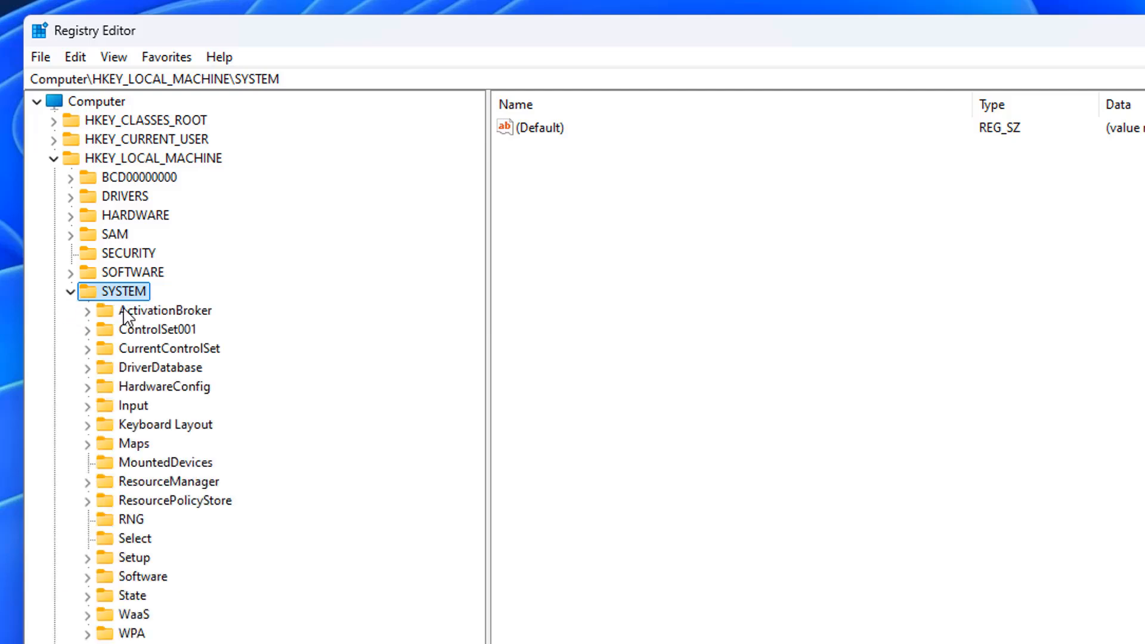
{"action": "left_click", "coordinate": [153, 350]}
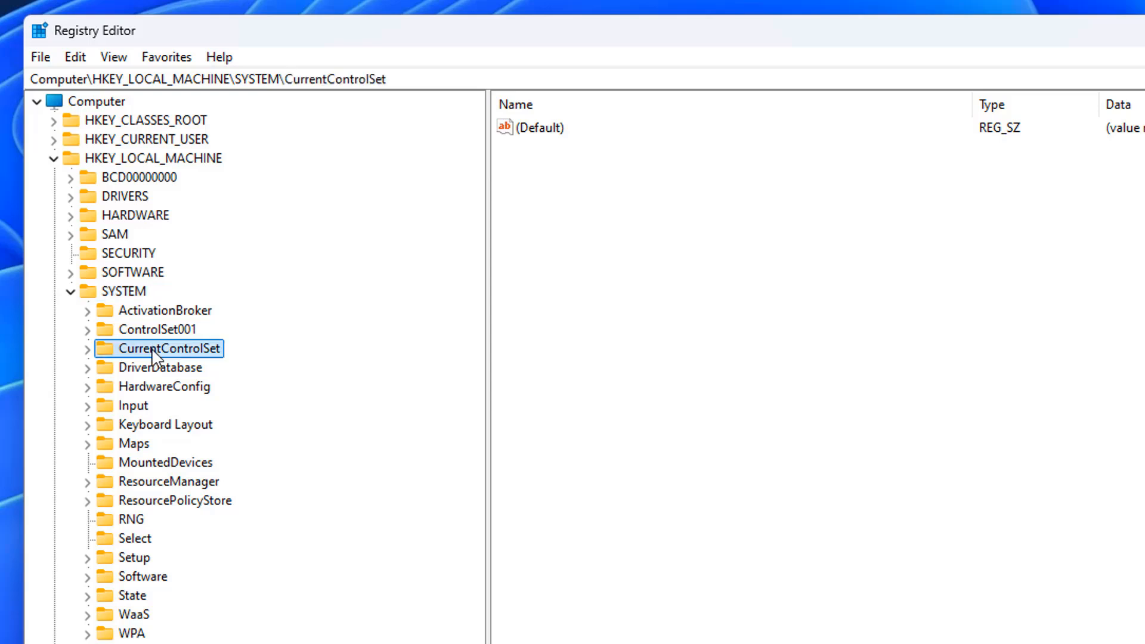
{"action": "left_click", "coordinate": [88, 350]}
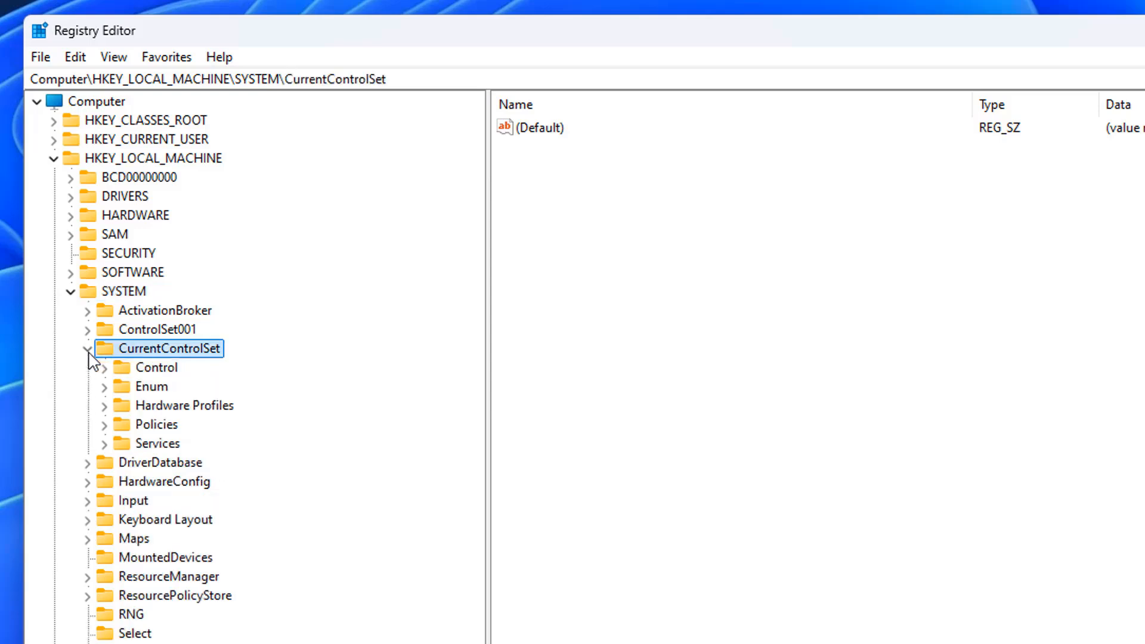
{"action": "left_click", "coordinate": [159, 370]}
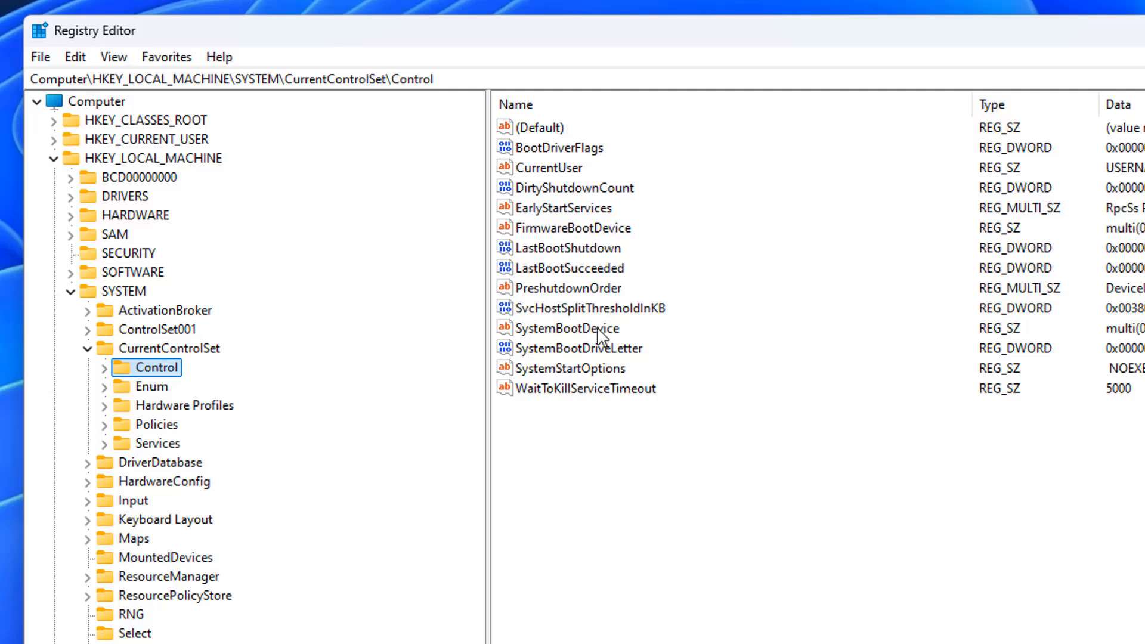
- Set the SvcHostSplitThresholdInKB value to hexadecimal 2000000, matching 32GB of RAM
{"action": "left_click", "coordinate": [622, 309]}
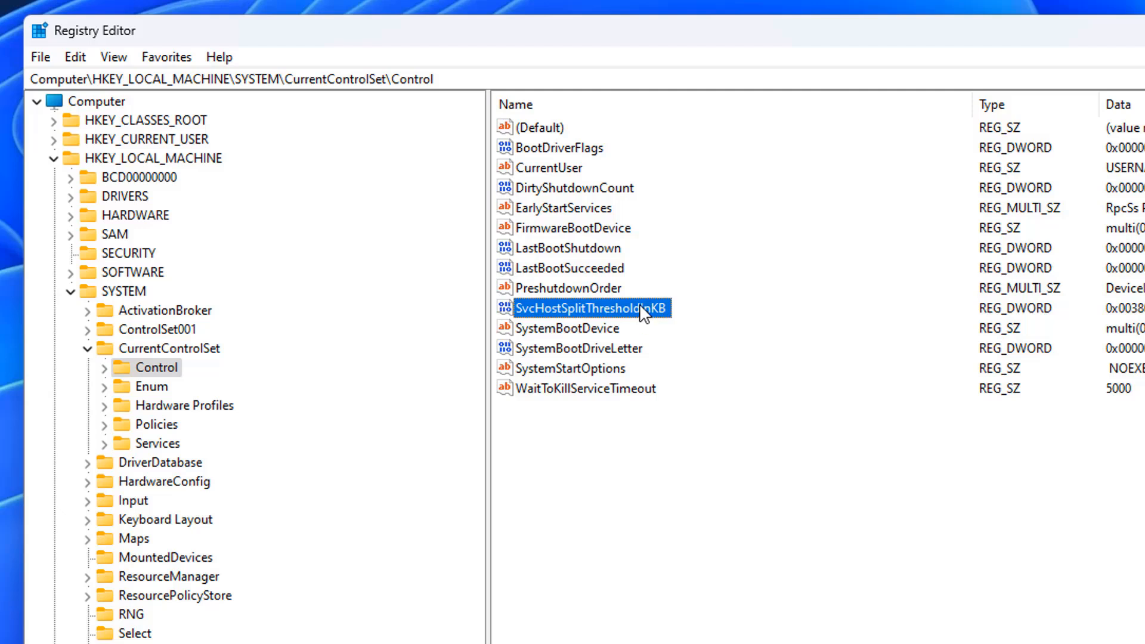
{"action": "double_click", "coordinate": [614, 316]}
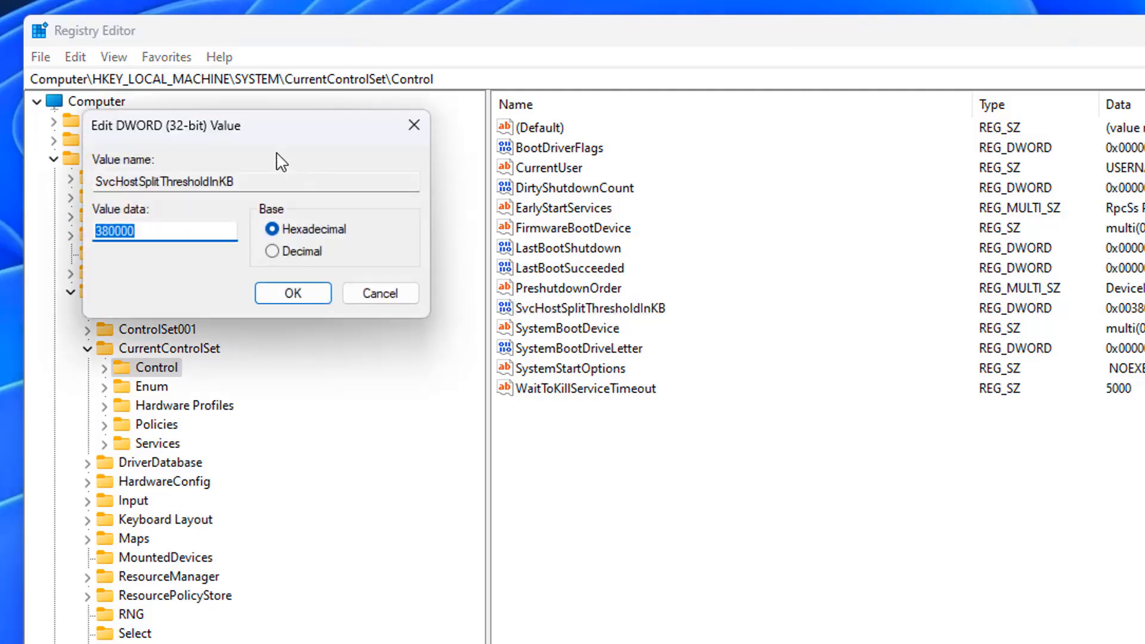
{"action": "left_click_drag", "start_coordinate": [248, 123], "coordinate": [669, 420]}
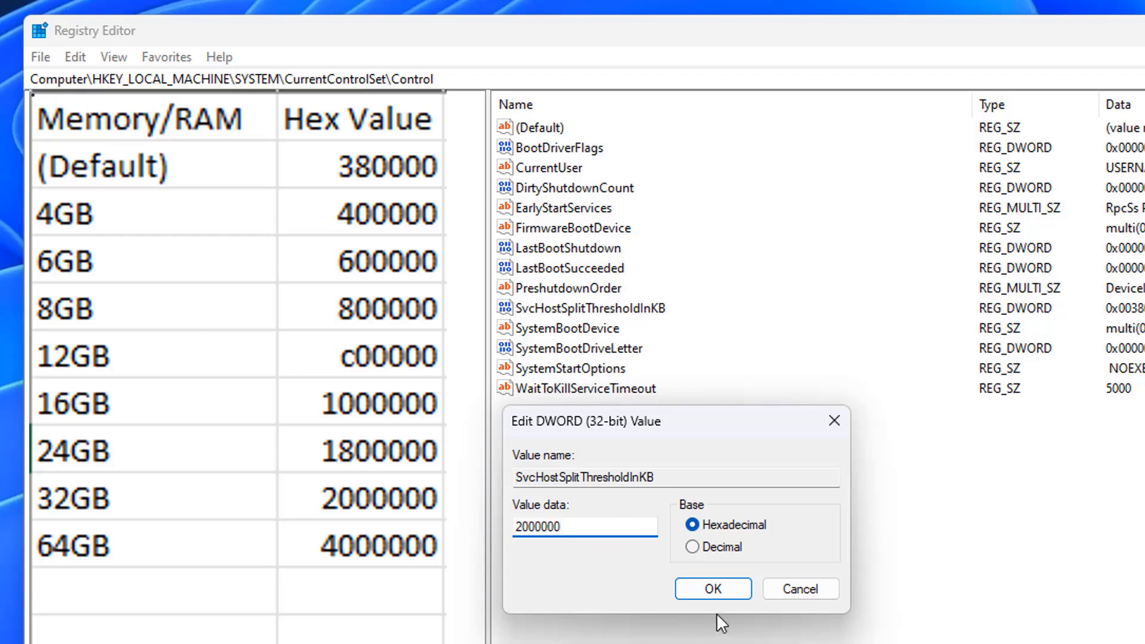
{"action": "left_click", "coordinate": [741, 593]}
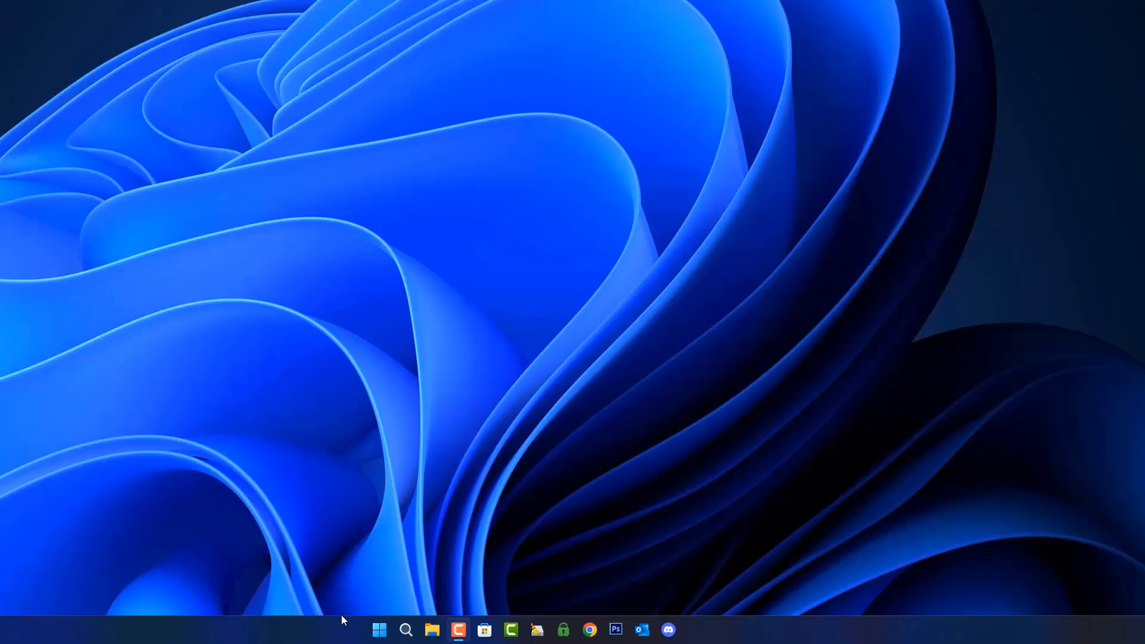
- Open Task Manager and check the CPU and memory performance figures, including the number of running processes
{"action": "left_click", "coordinate": [389, 584]}
{"action": "left_click_drag", "start_coordinate": [658, 3], "coordinate": [732, 51]}
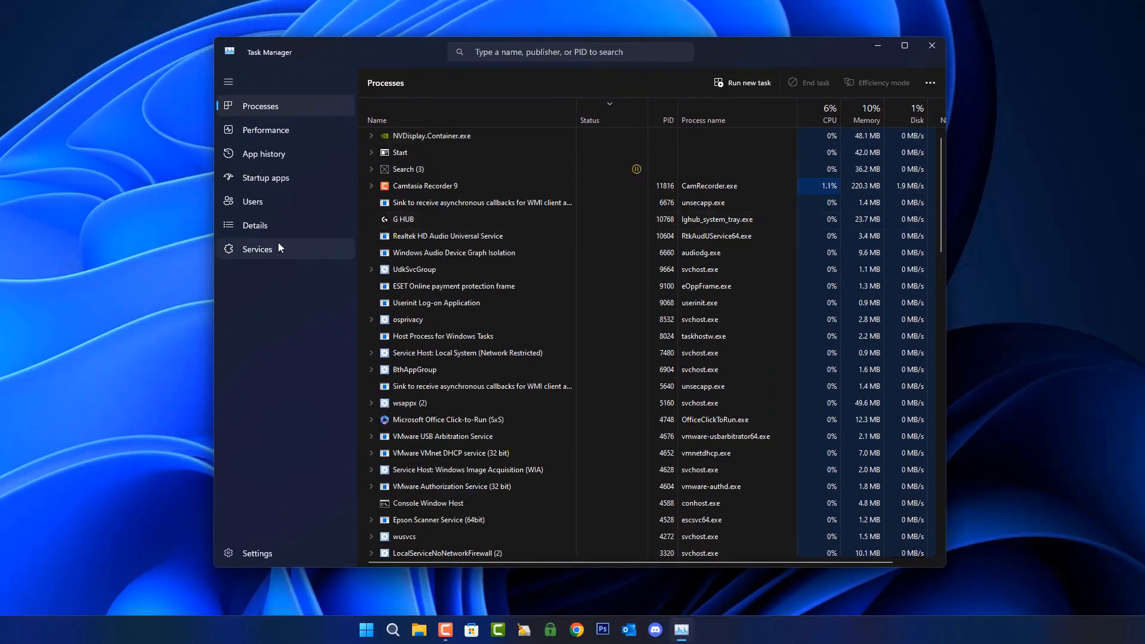
{"action": "left_click", "coordinate": [269, 129]}
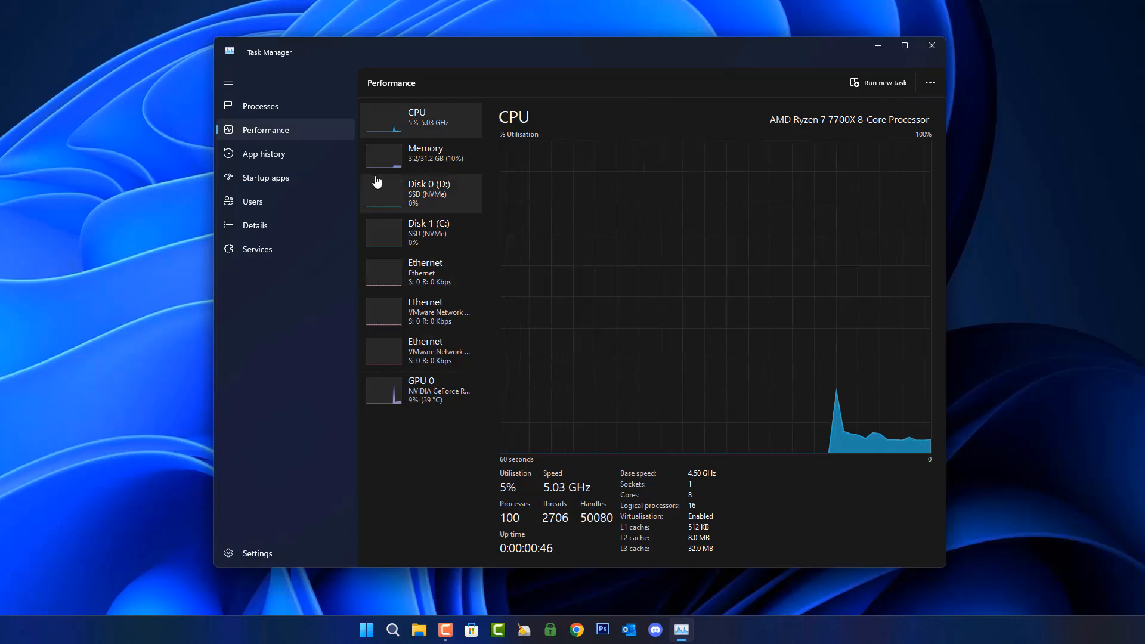
{"action": "left_click", "coordinate": [421, 161]}
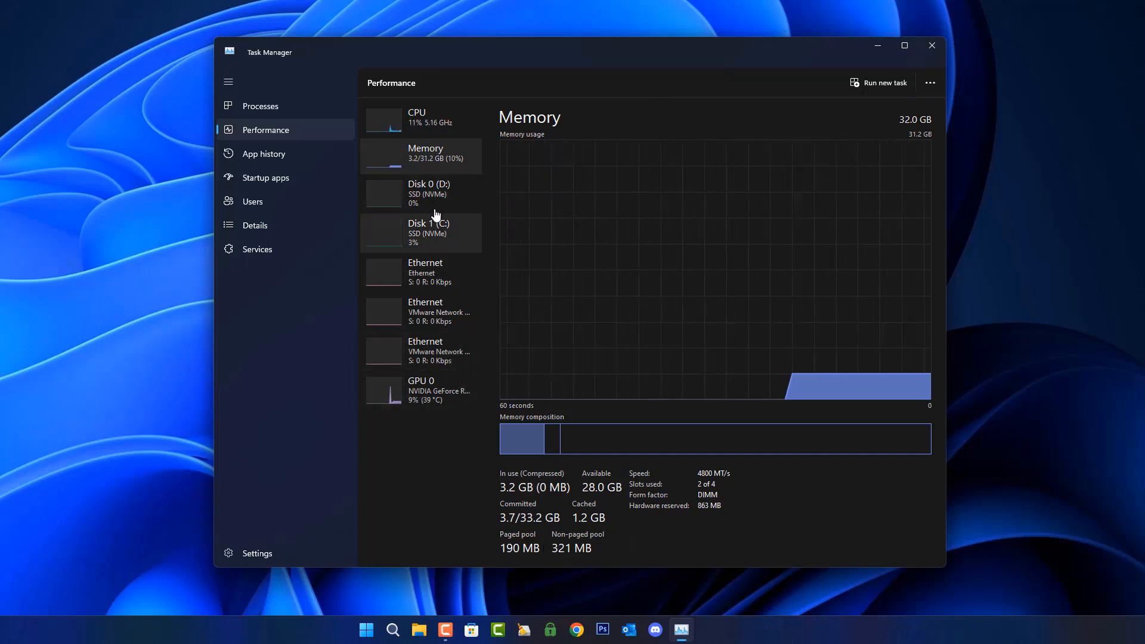
{"action": "left_click", "coordinate": [430, 123]}
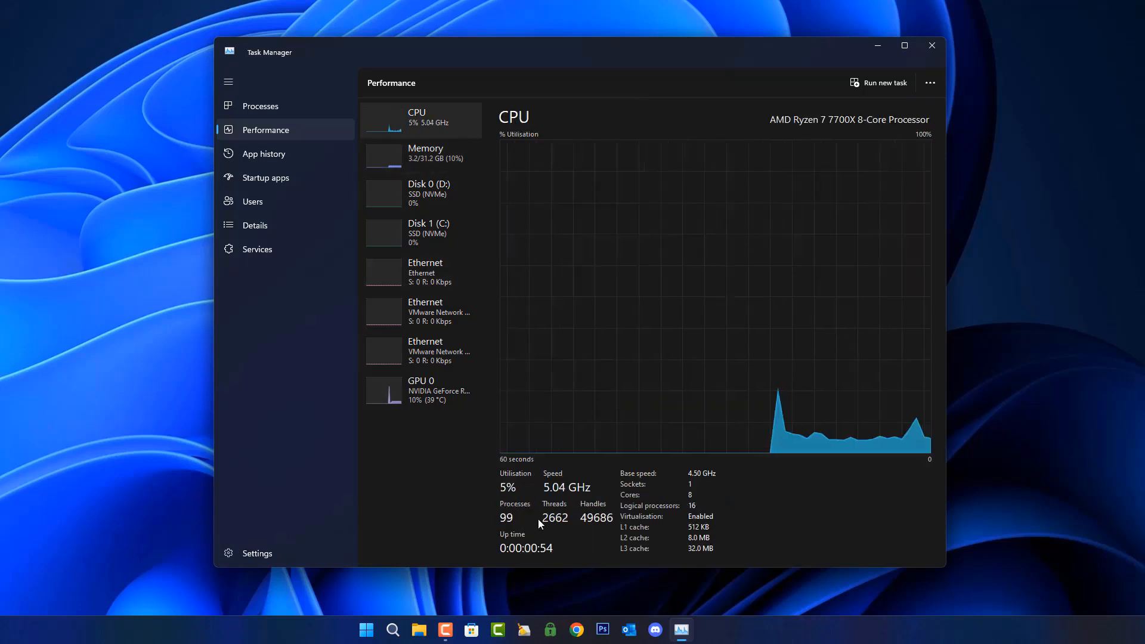